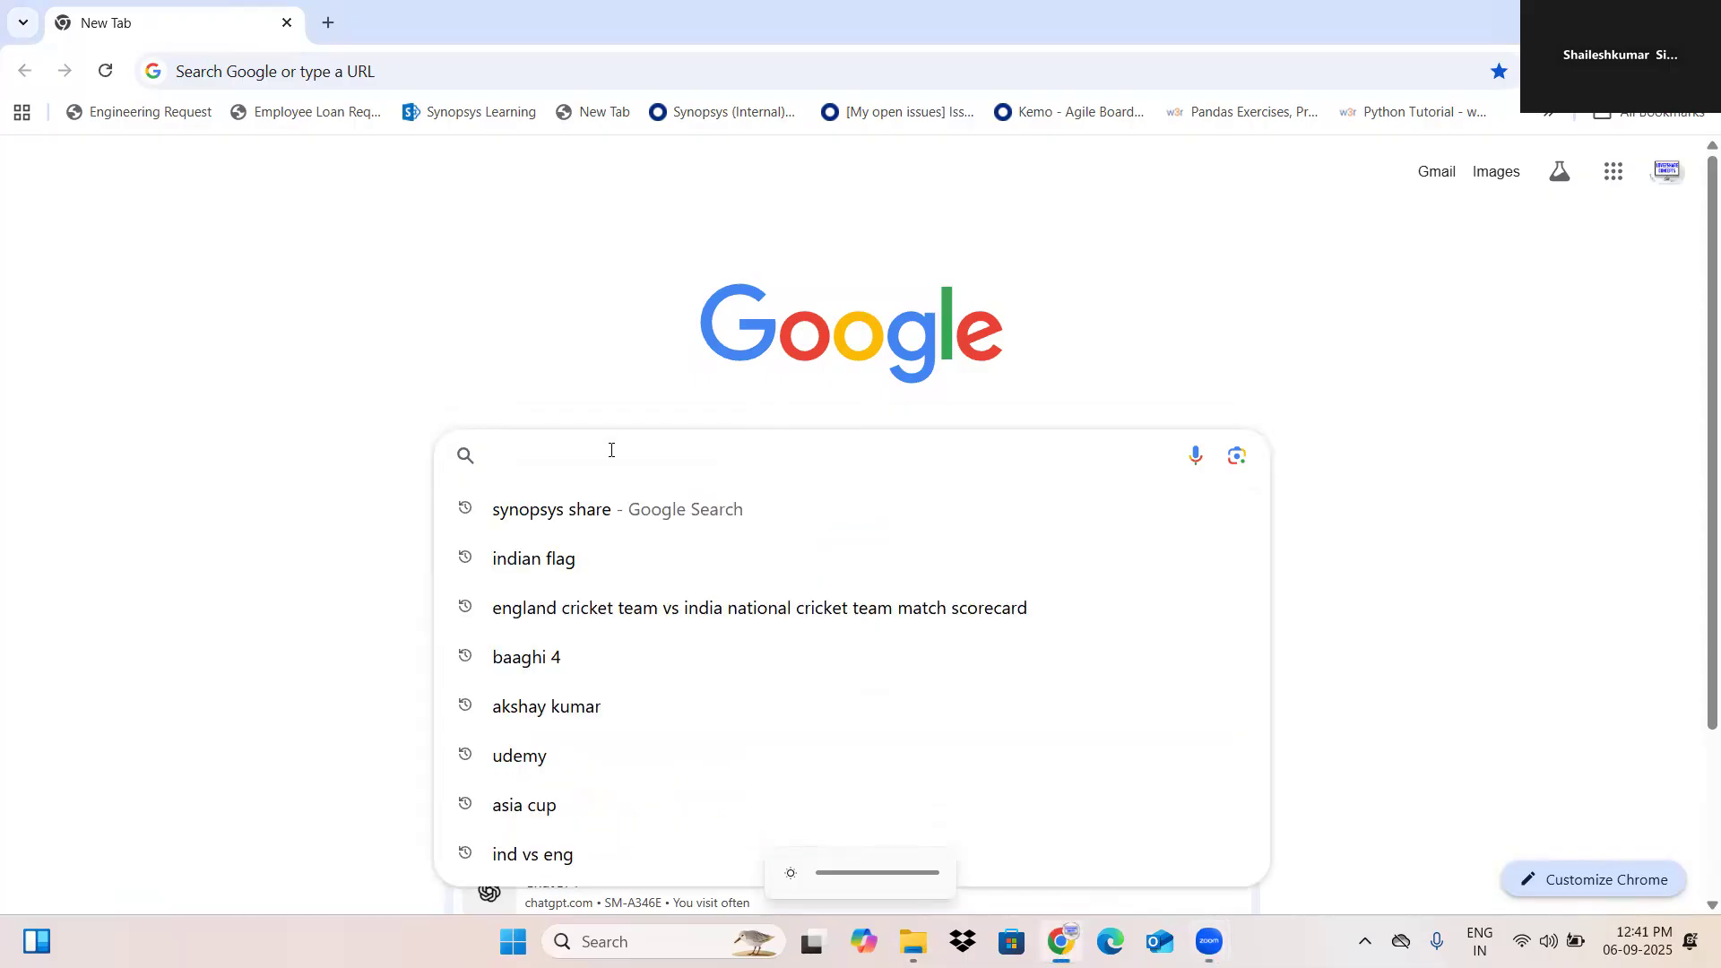
Step: Search Google for "postgres sql for windows"
type("i")
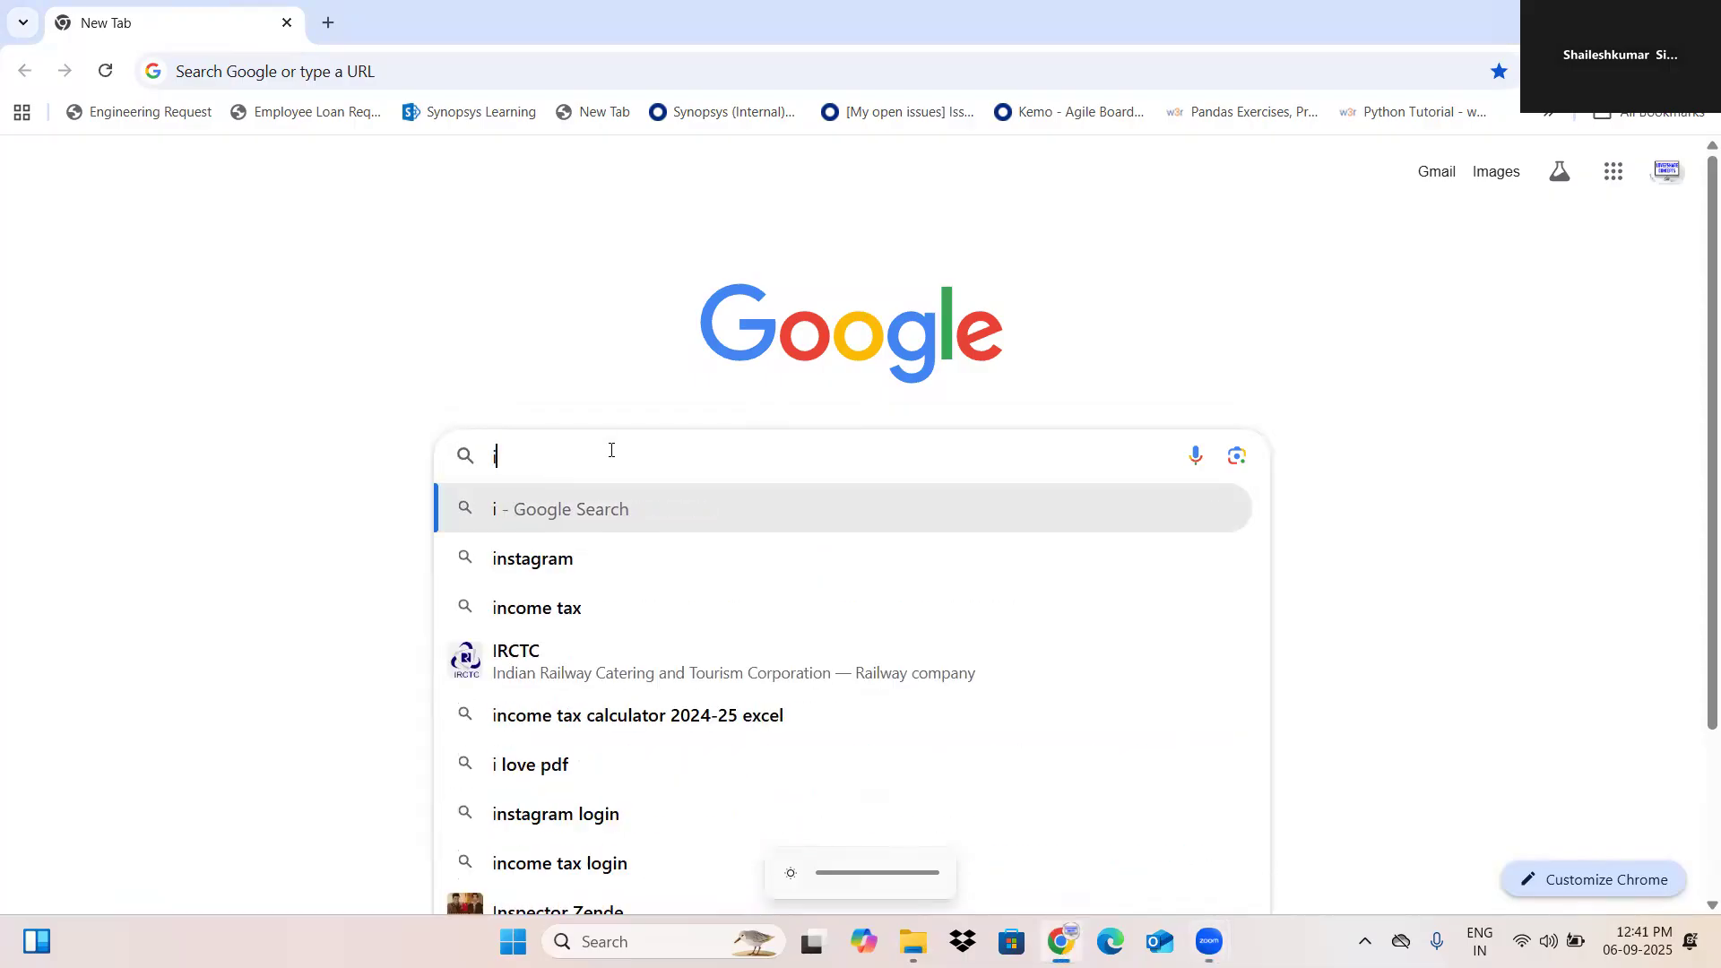
type("postgres")
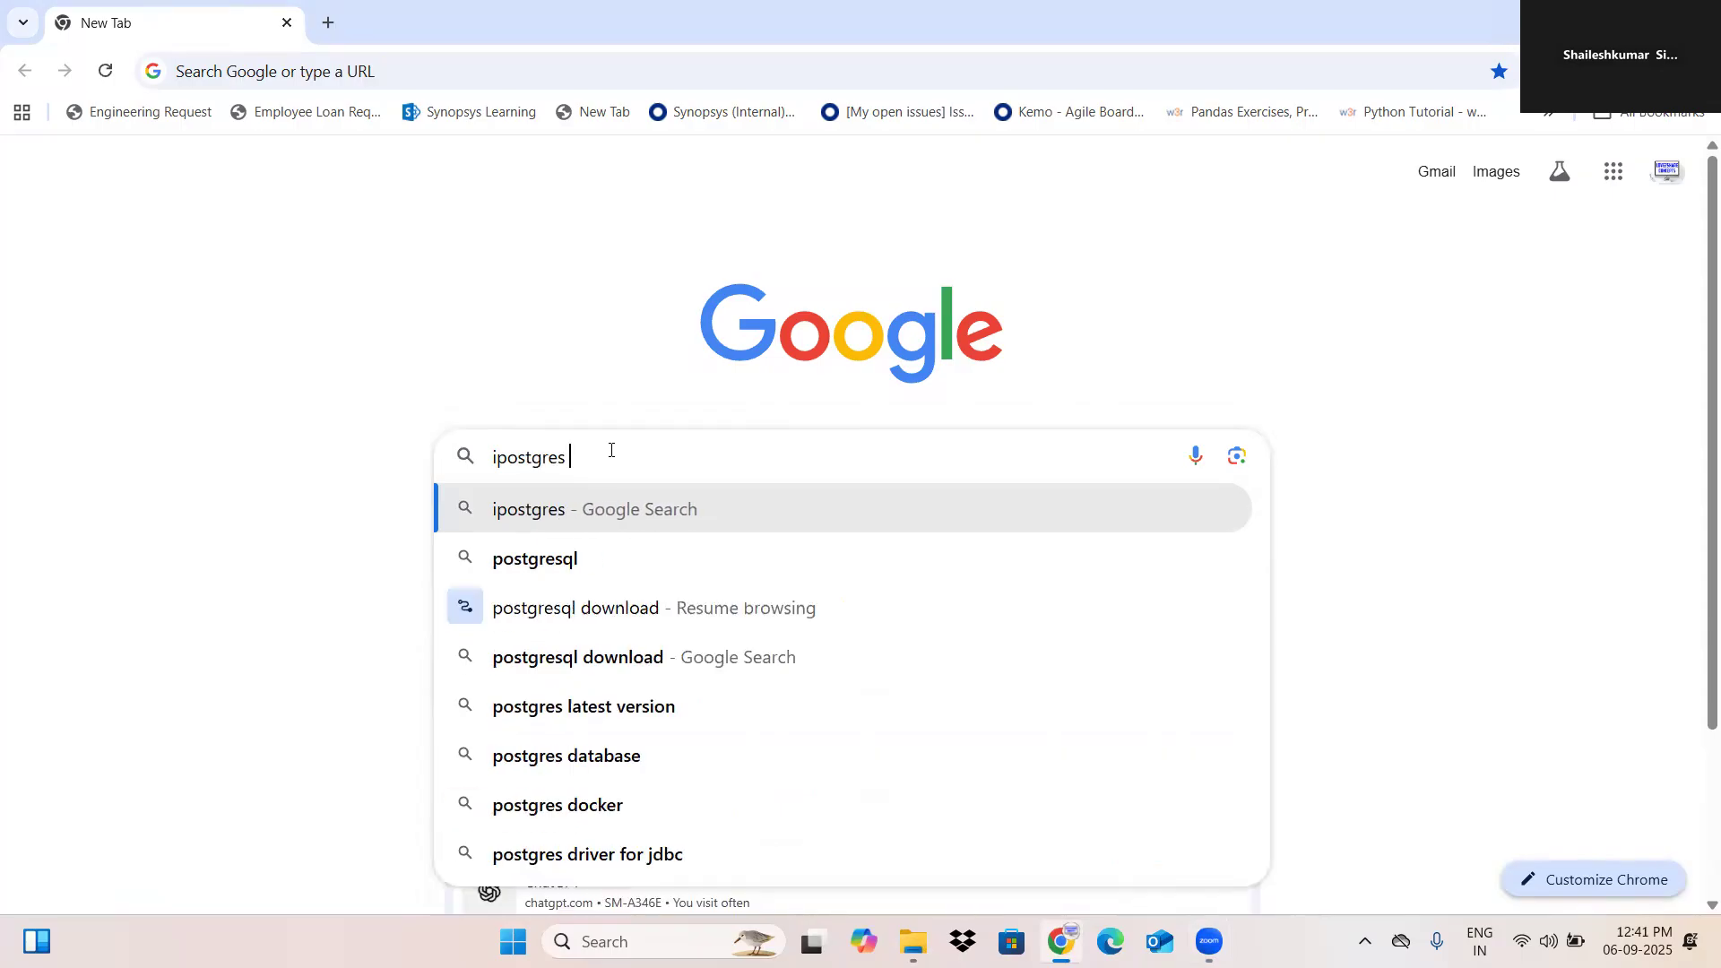
type(" sq")
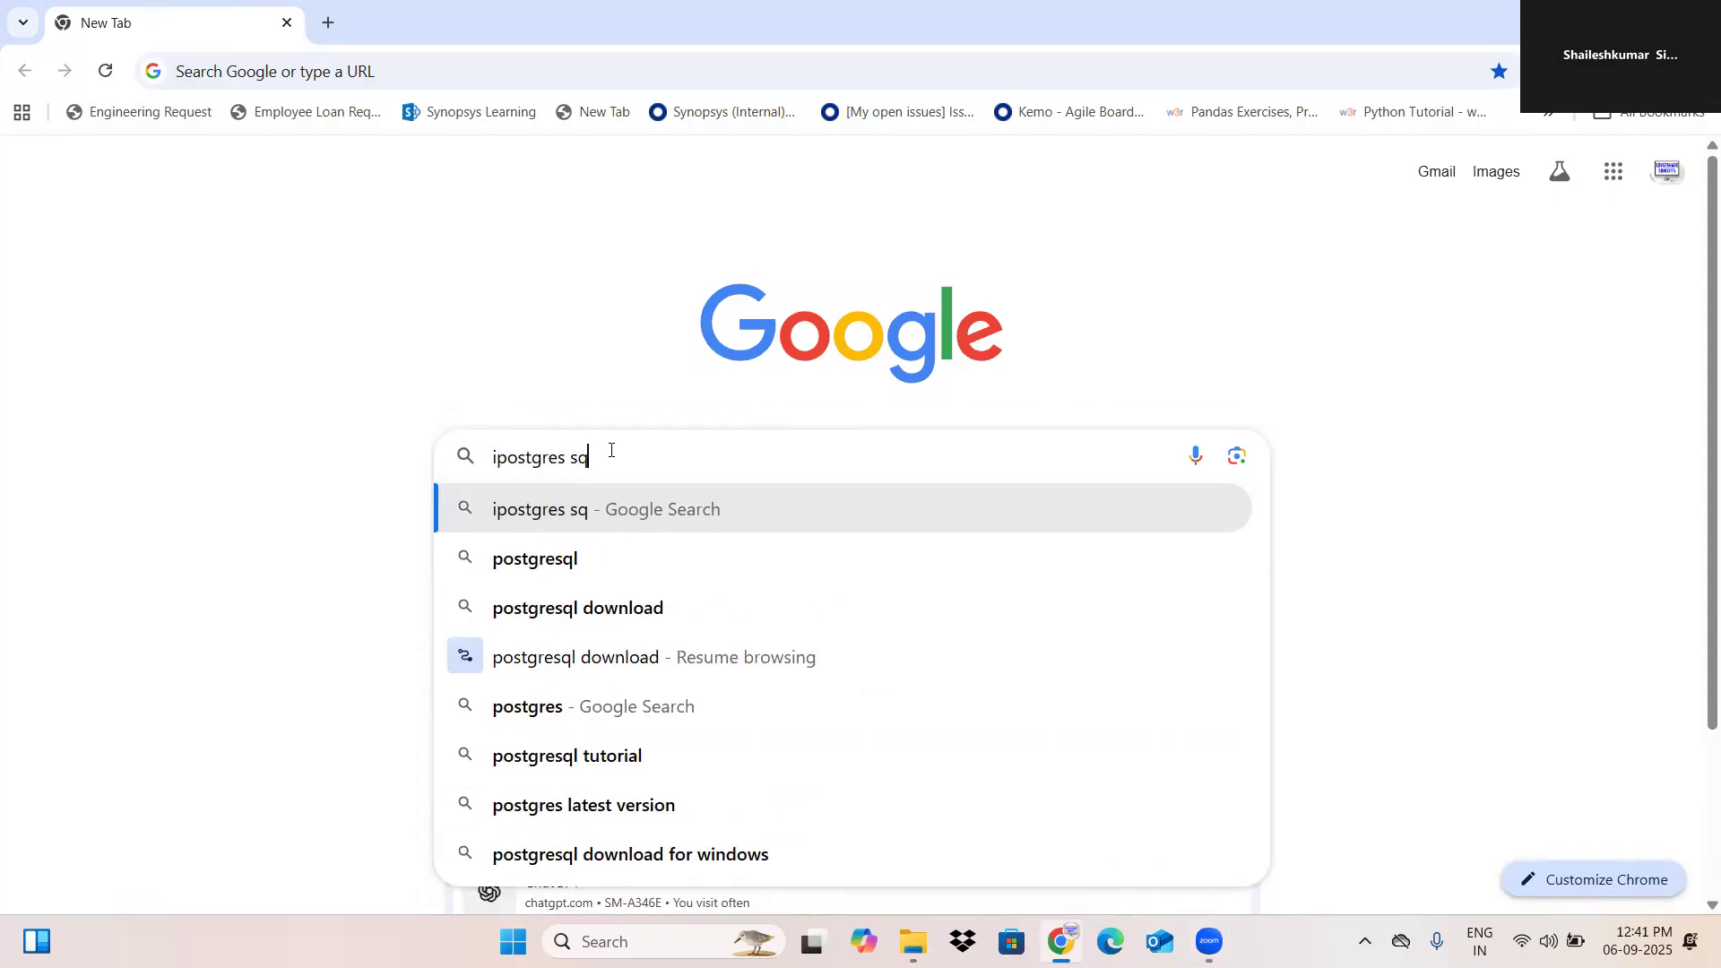
type("l got")
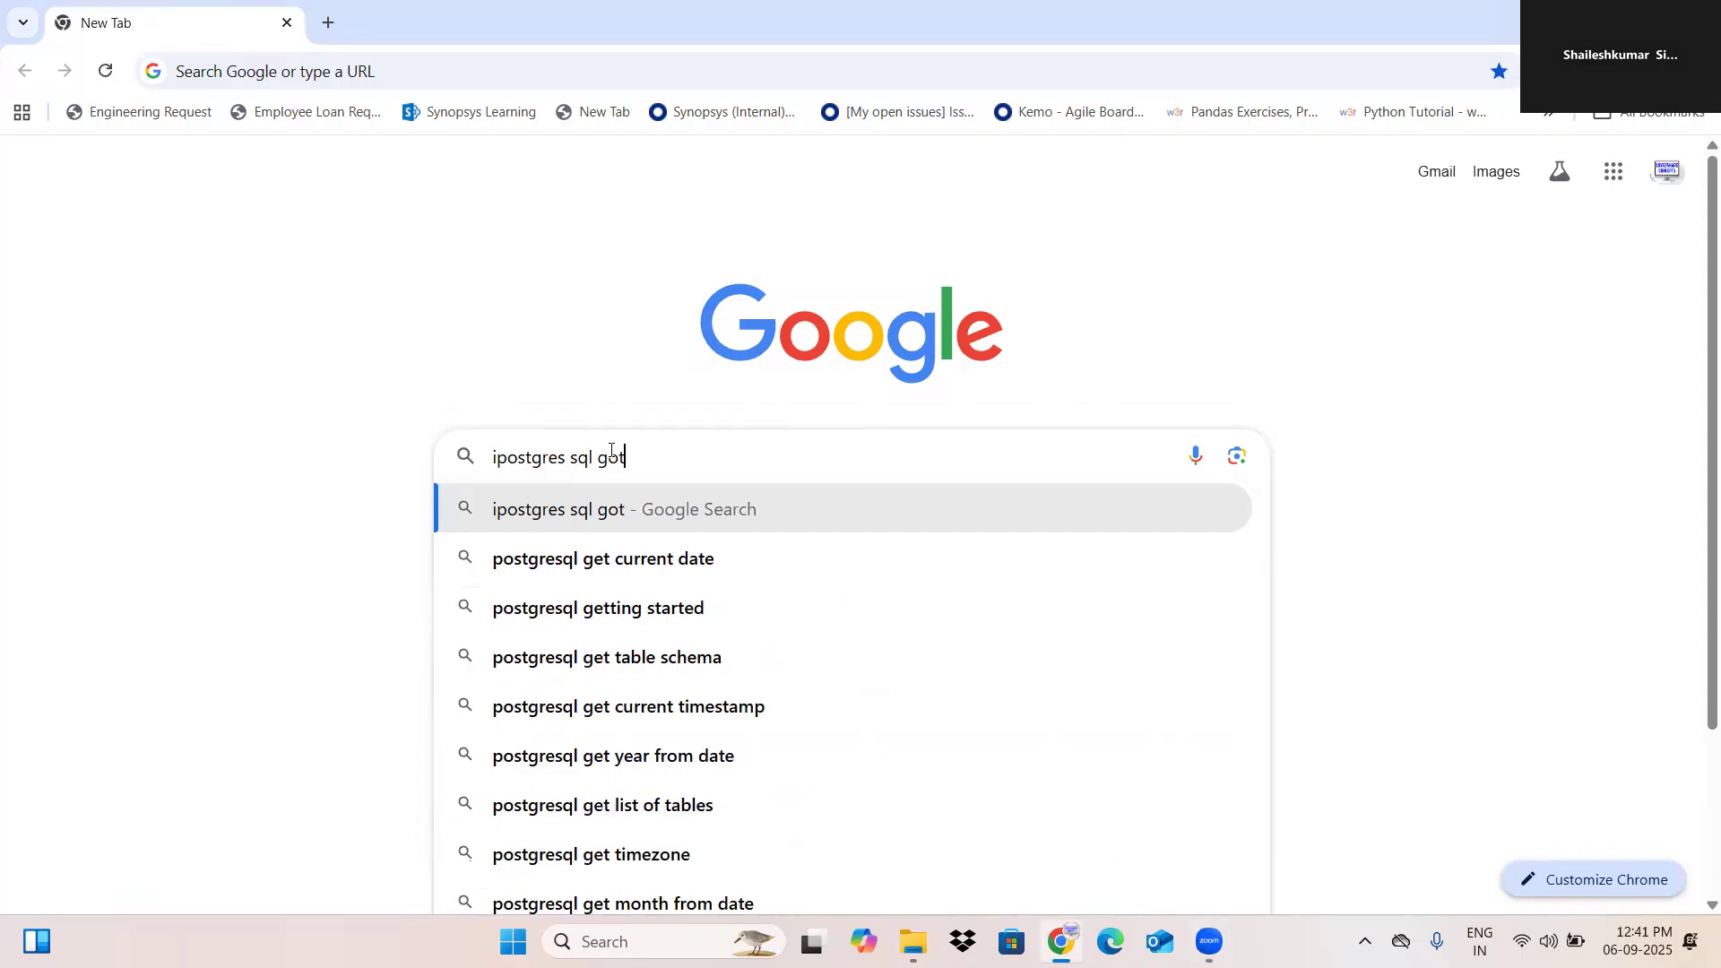
key("BackSpace")
key("BackSpace")
key("BackSpace")
type("fo")
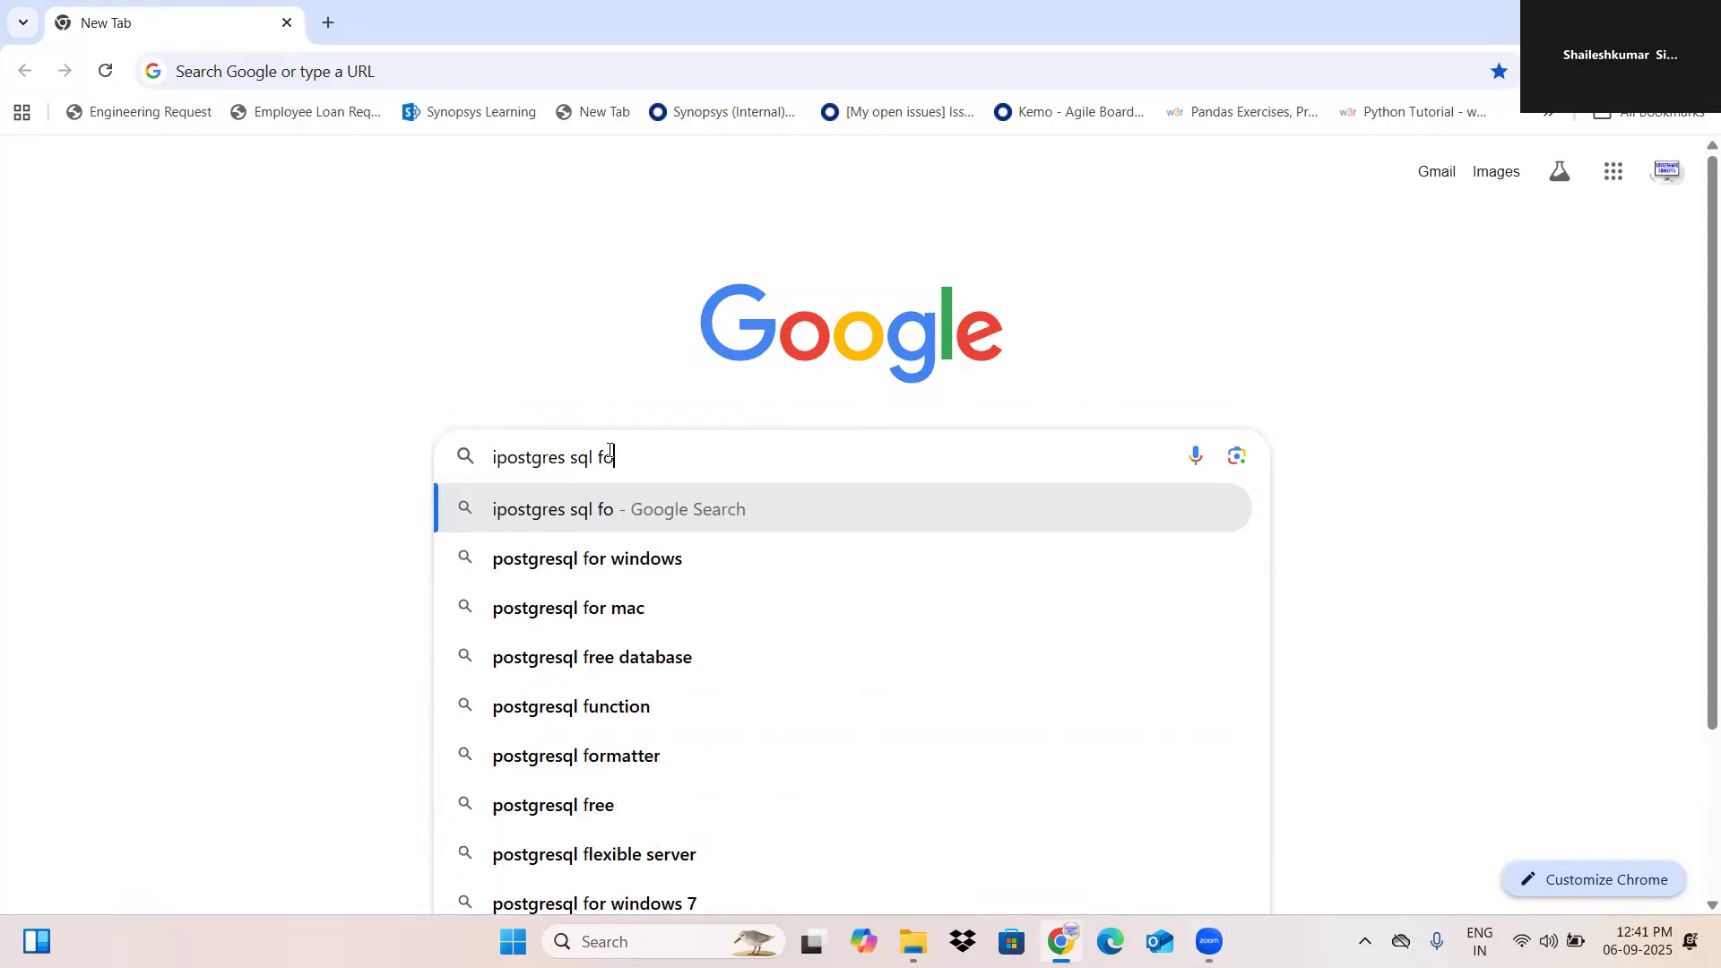
type("r windows")
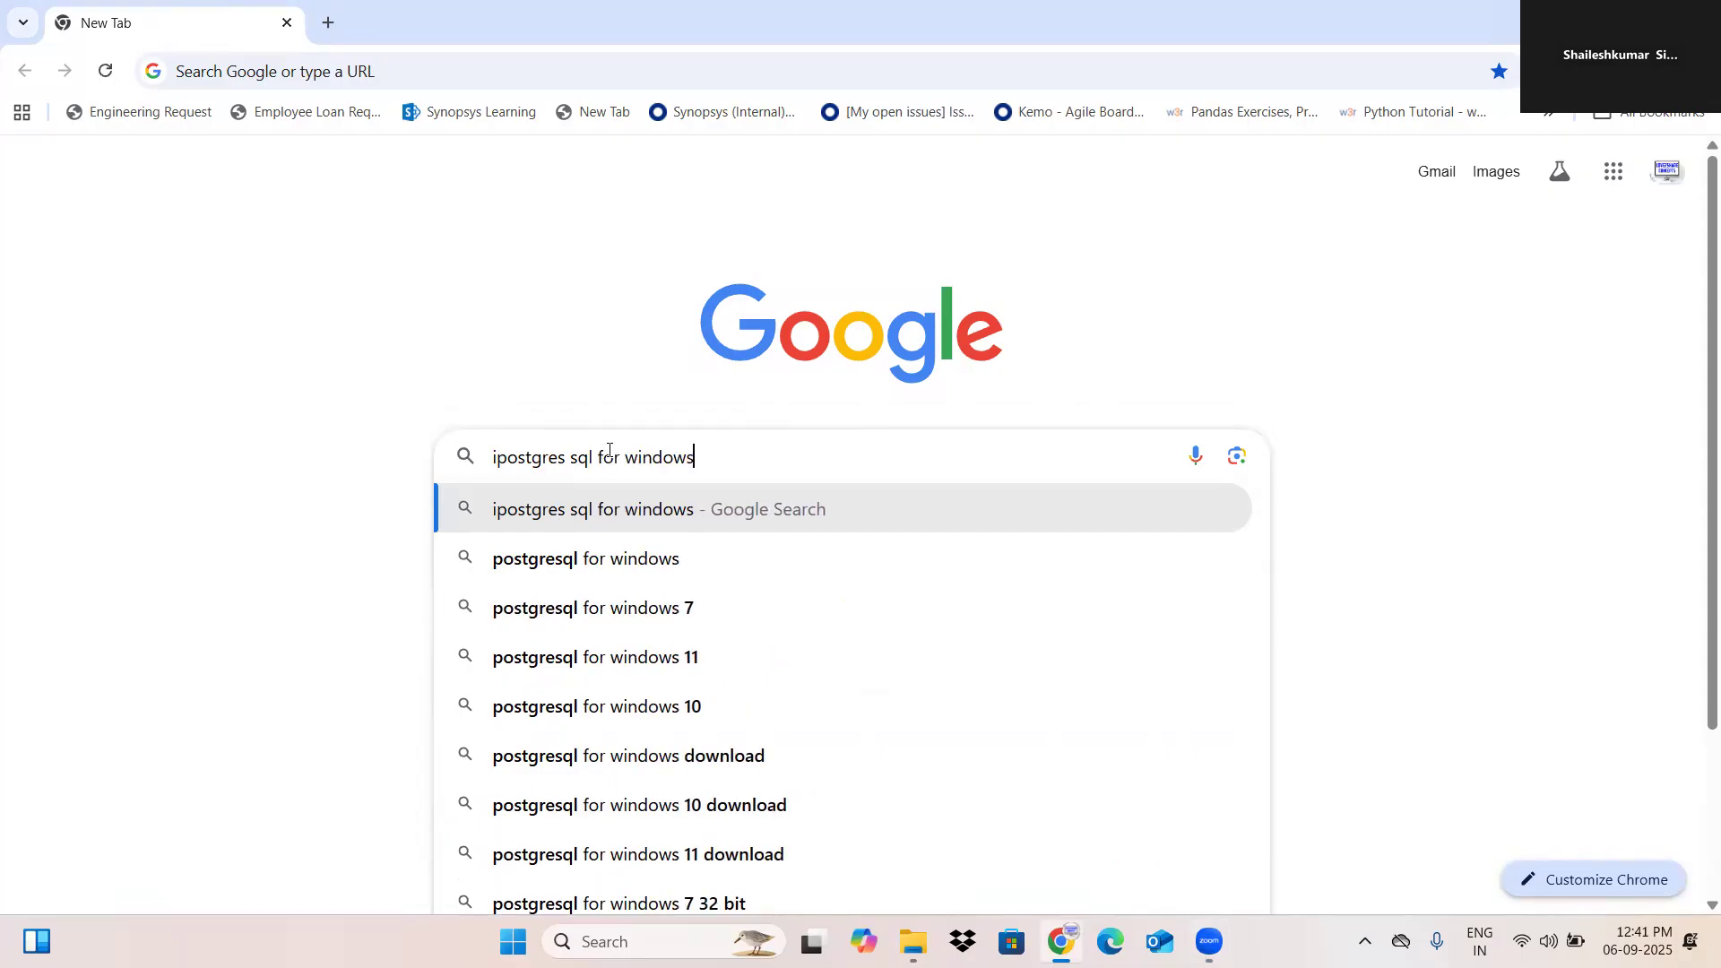
left_click(500, 458)
key("BackSpace")
key("Return")
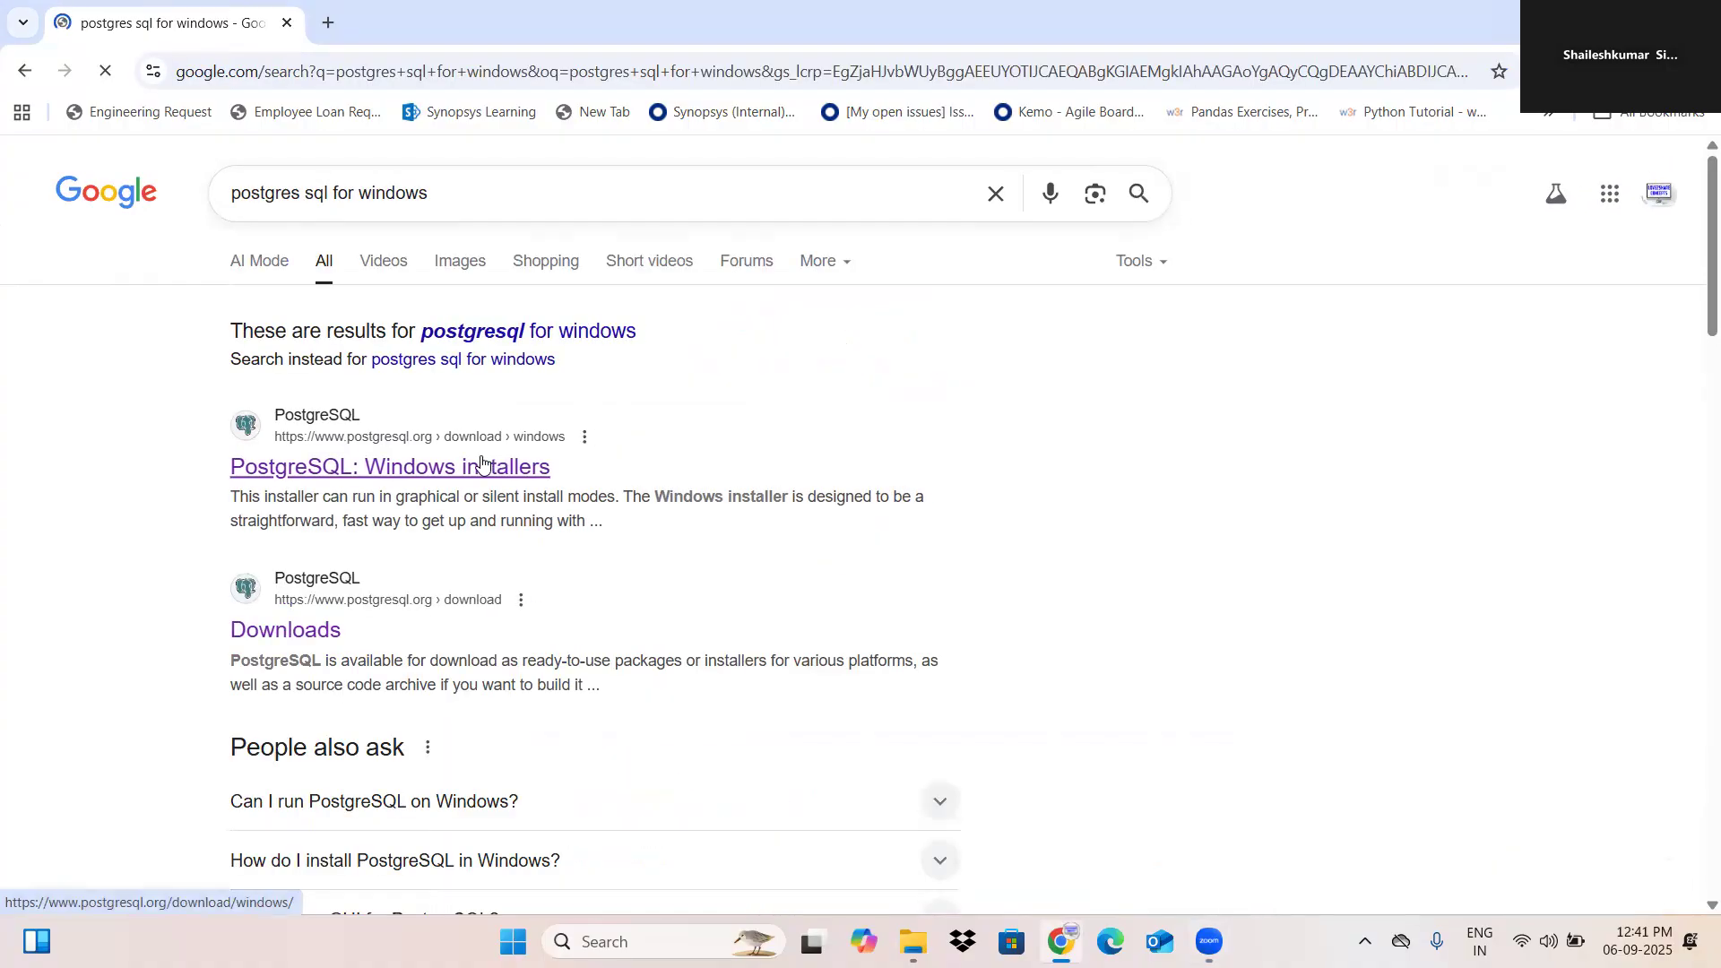
Step: Open the PostgreSQL Windows installers result and follow its installer link to EDB's PostgreSQL download page
left_click(482, 462)
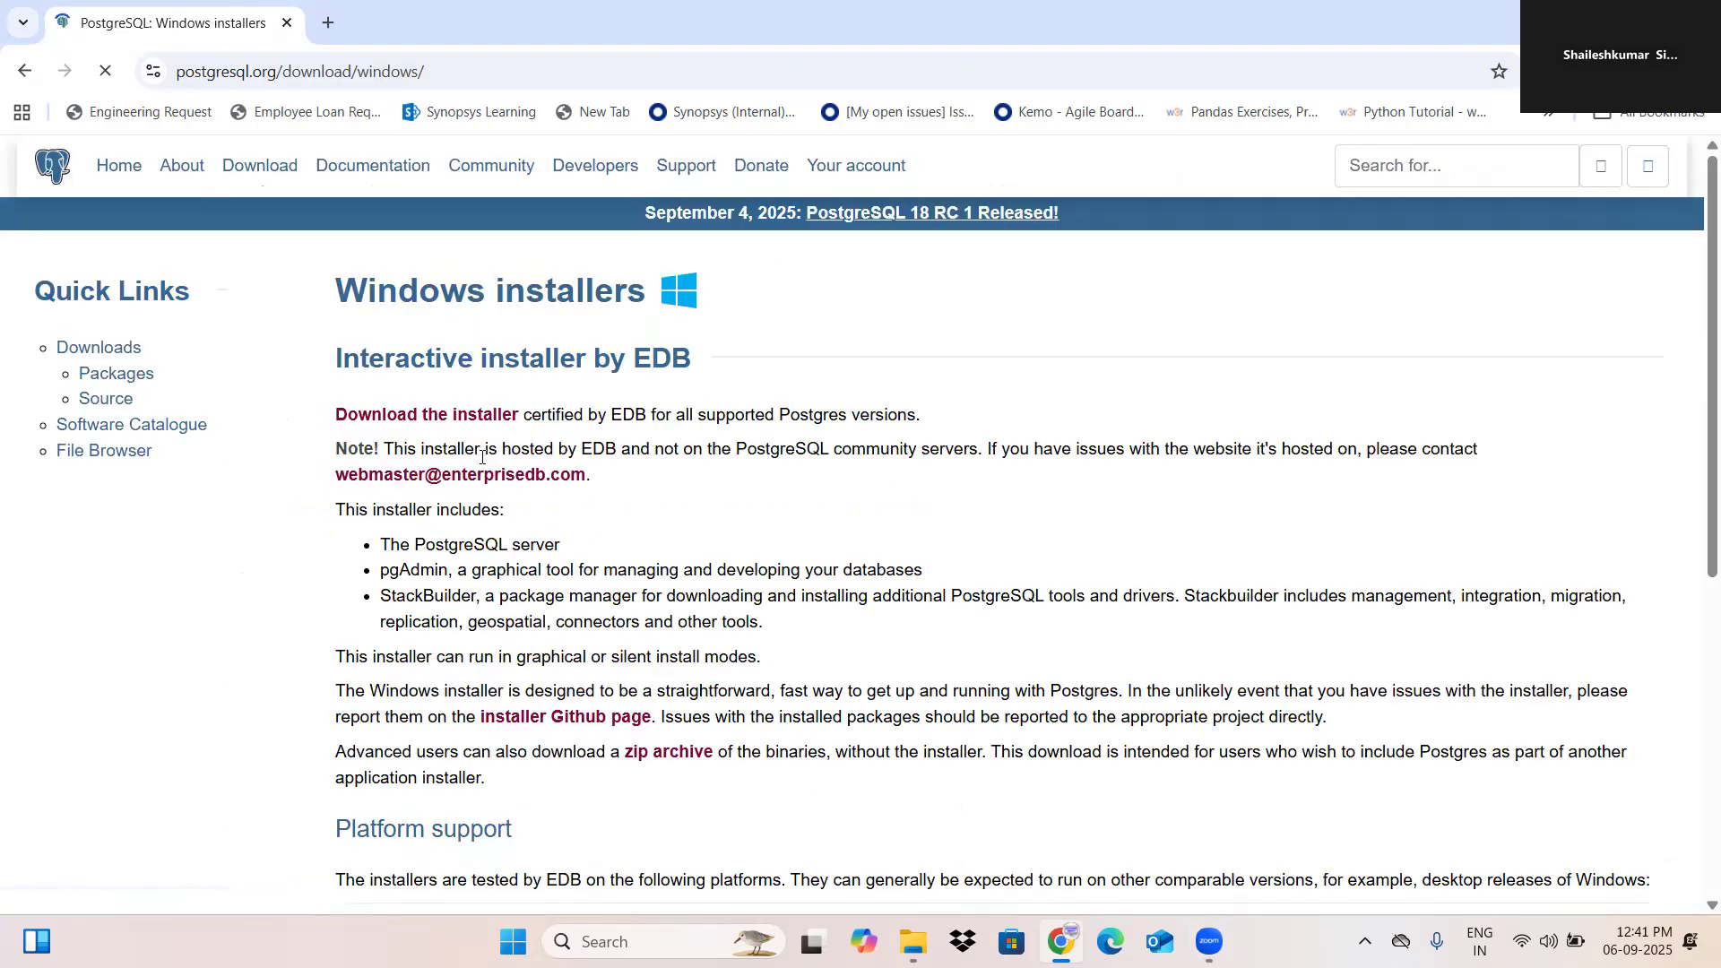
left_click(477, 419)
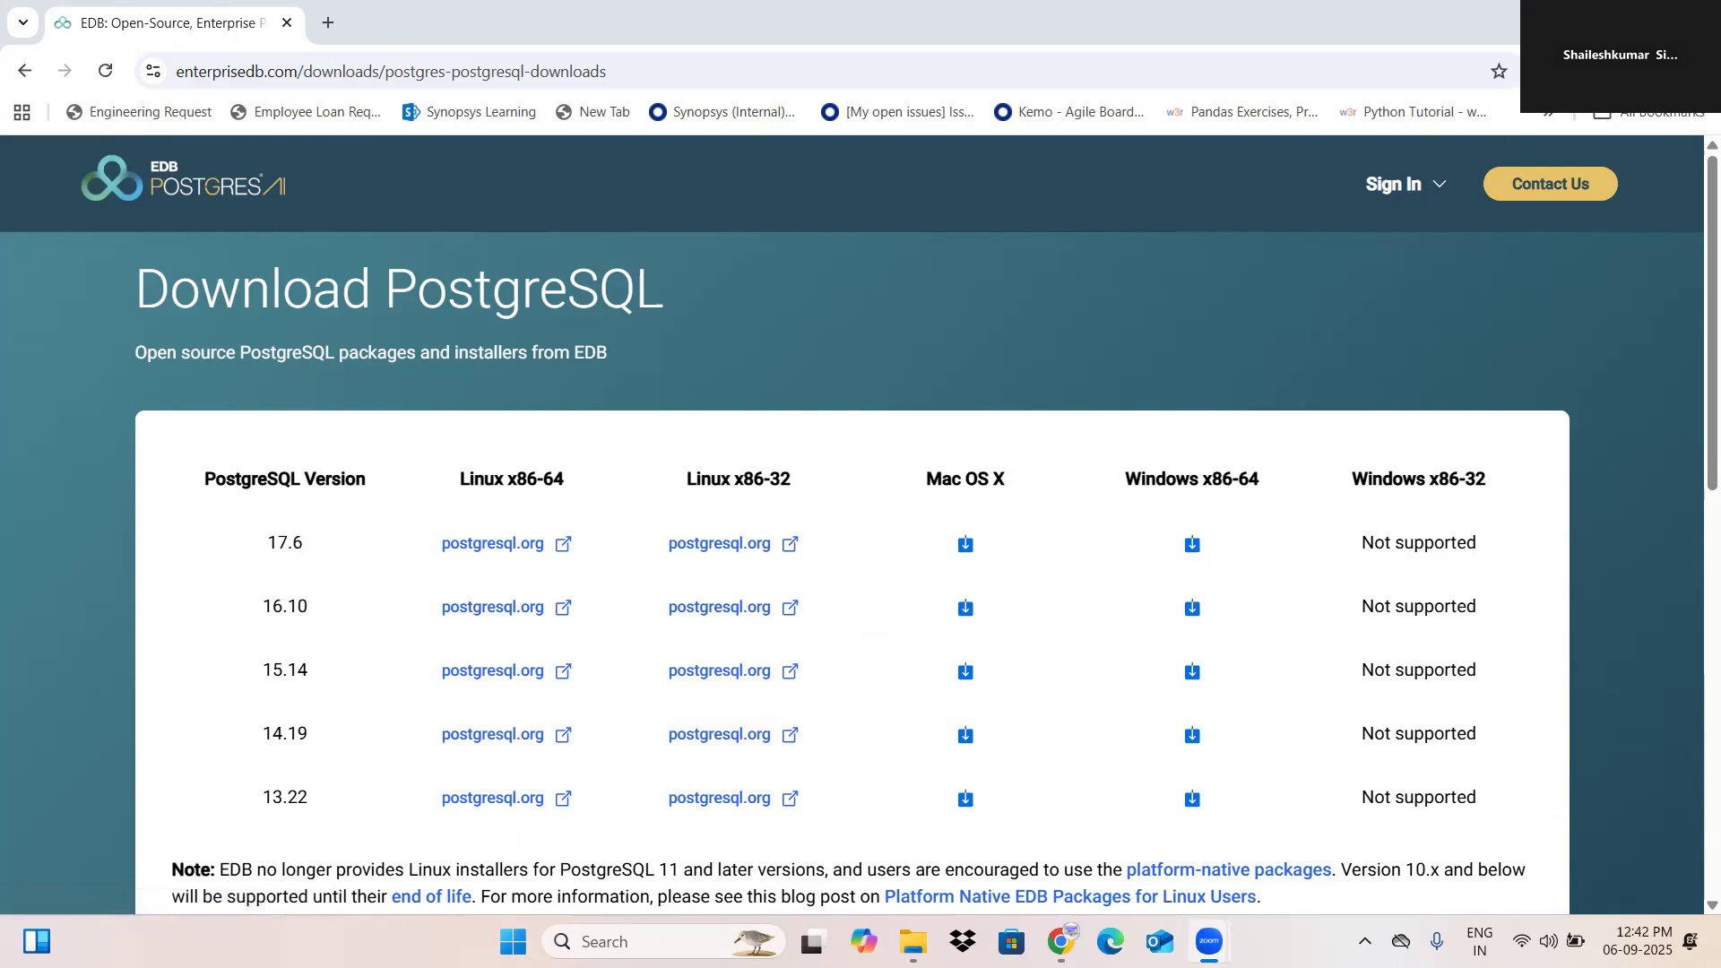
Step: Minimize the browser and view the Downloads folder in File Explorer, putting it away after checking its files
key("super+Down")
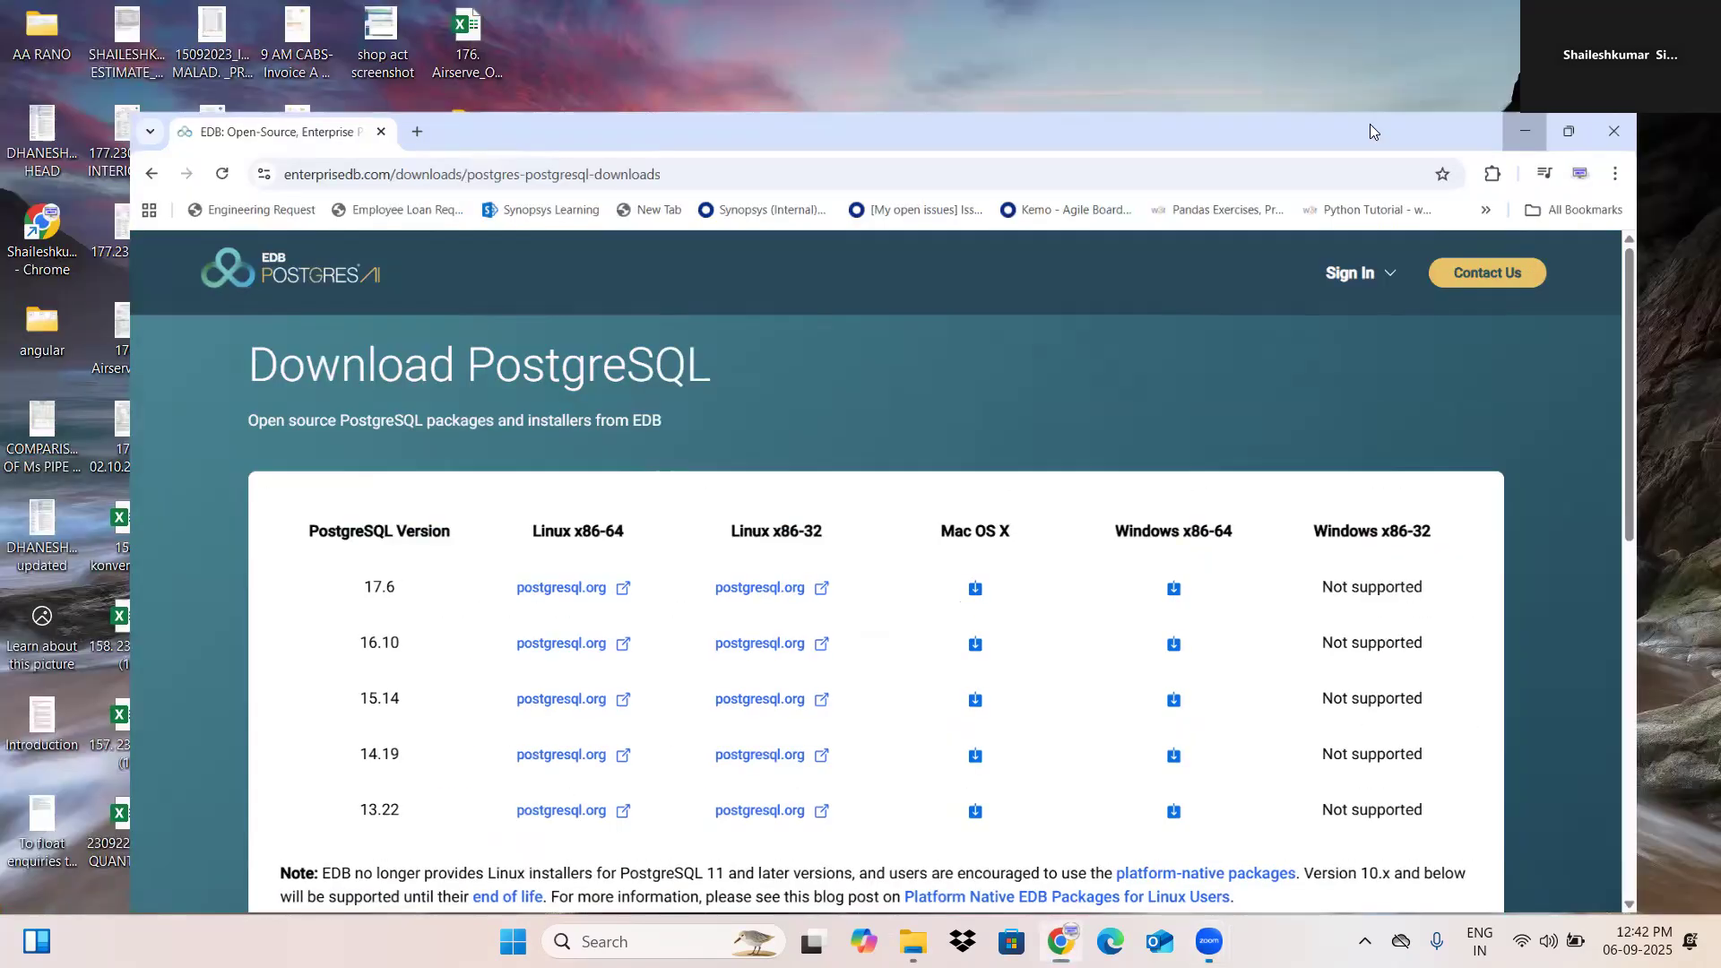
key("super+Down")
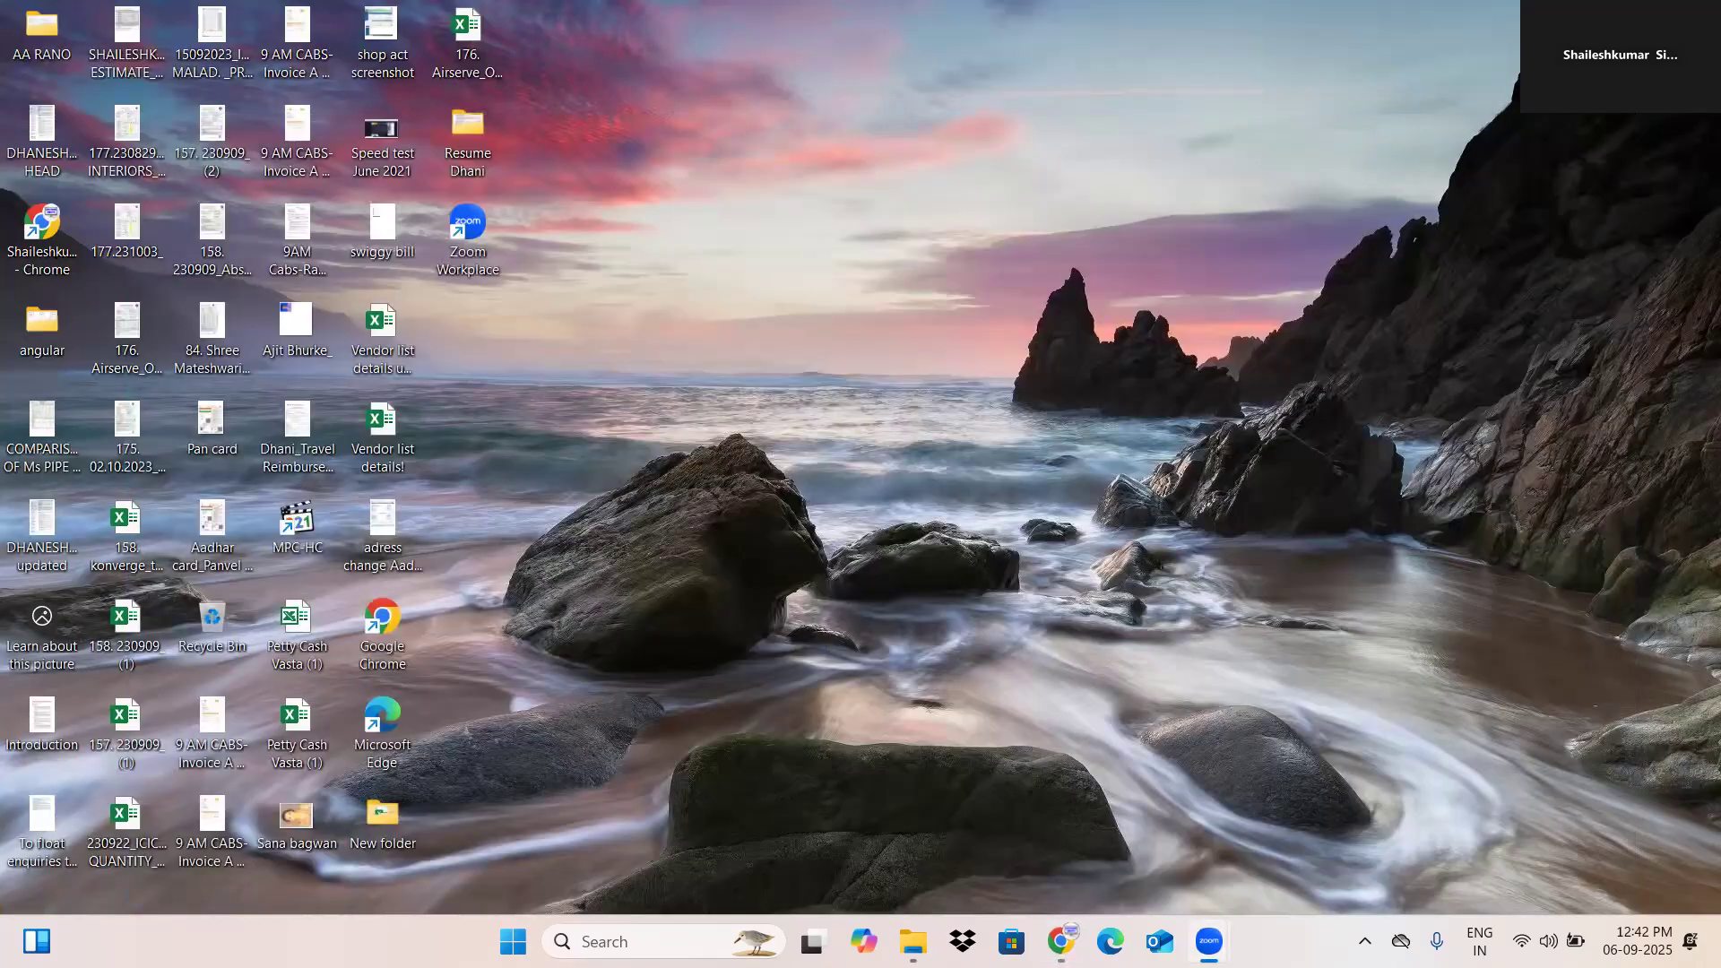
left_click(913, 942)
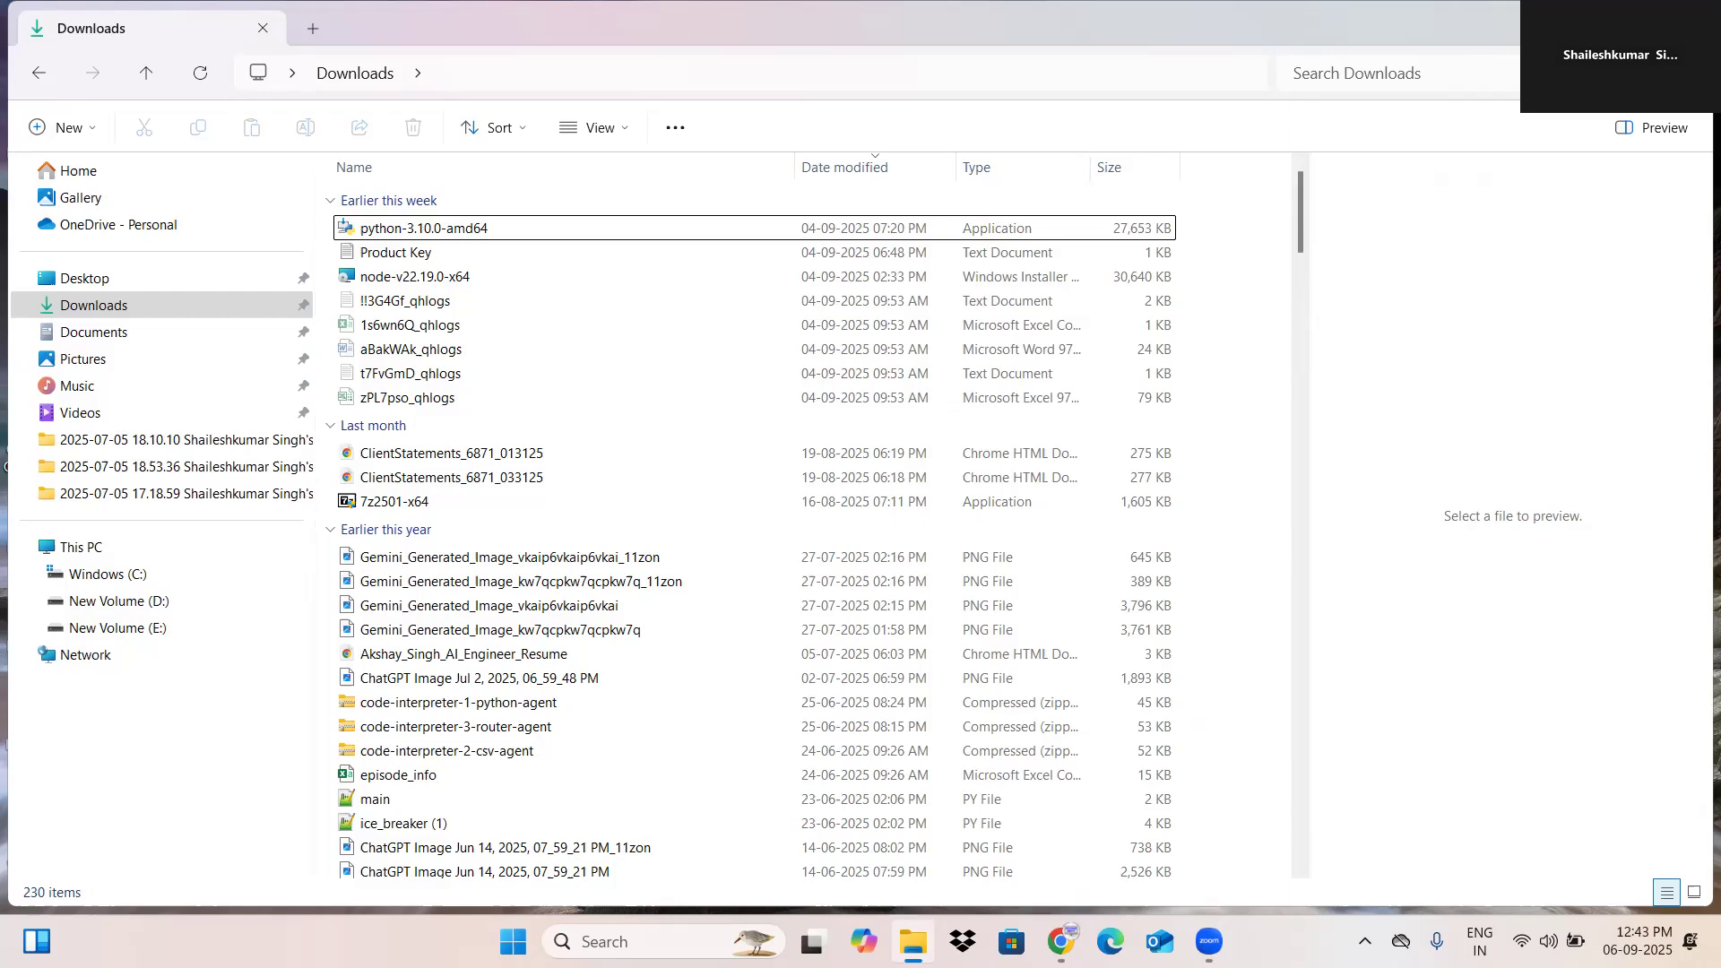
left_click(1583, 18)
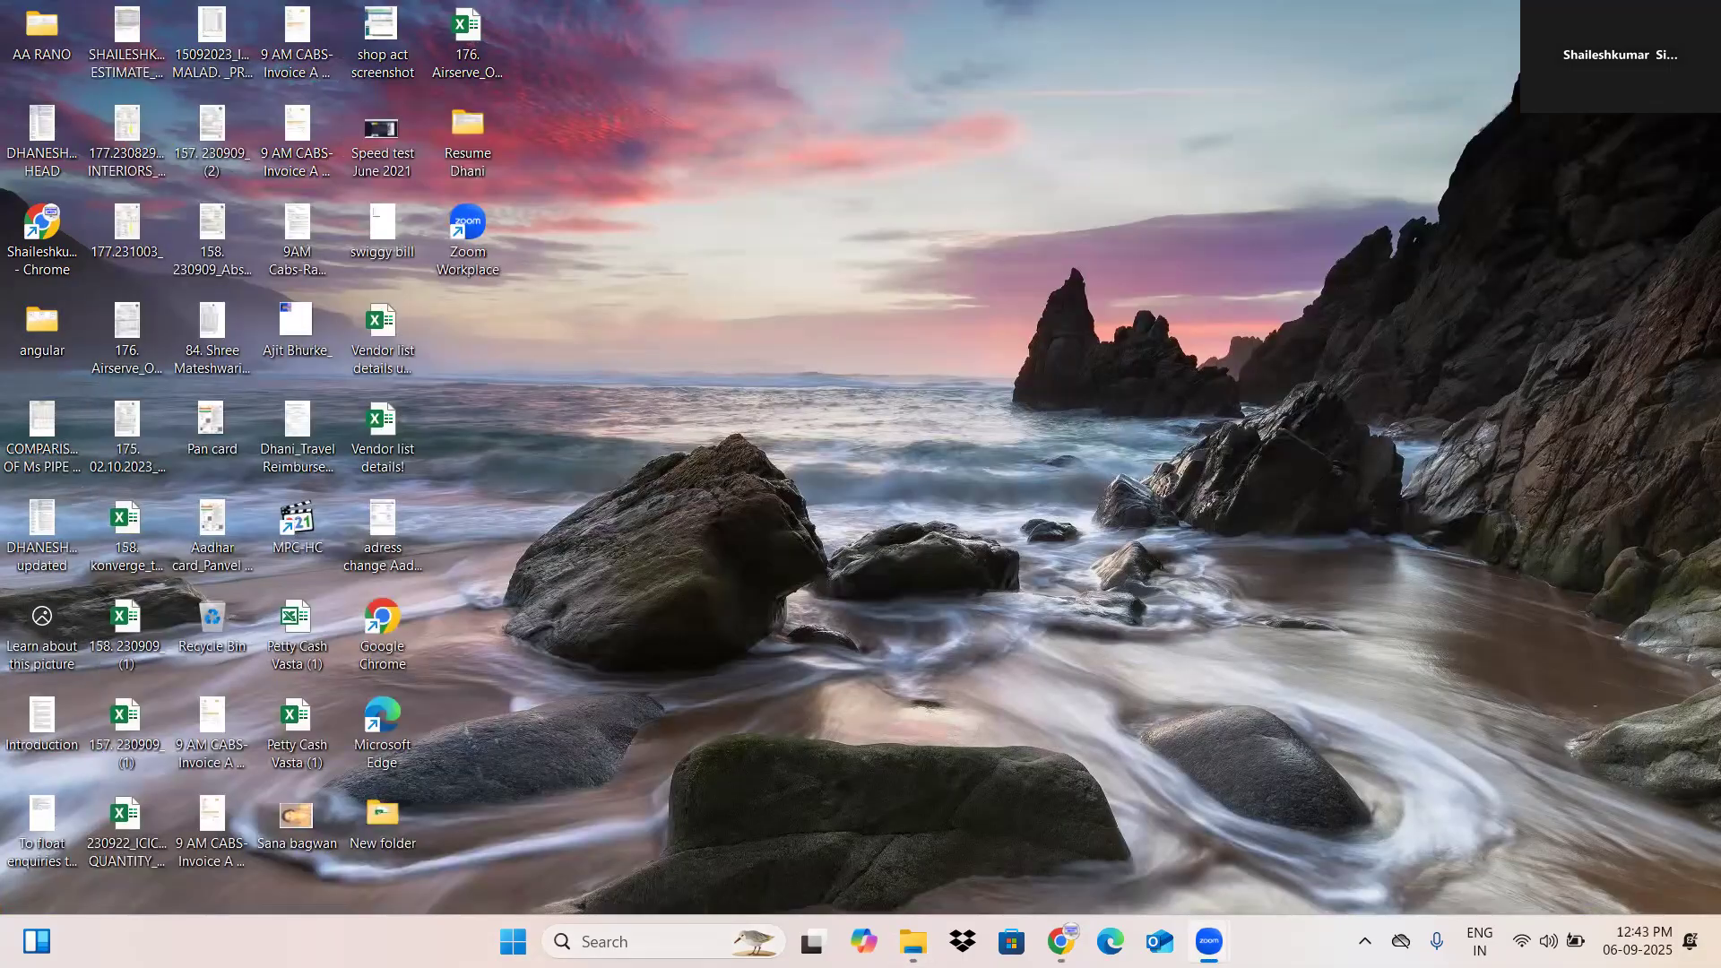
Step: Launch pgAdmin 4 from the Windows search and maximize its window
left_click(635, 941)
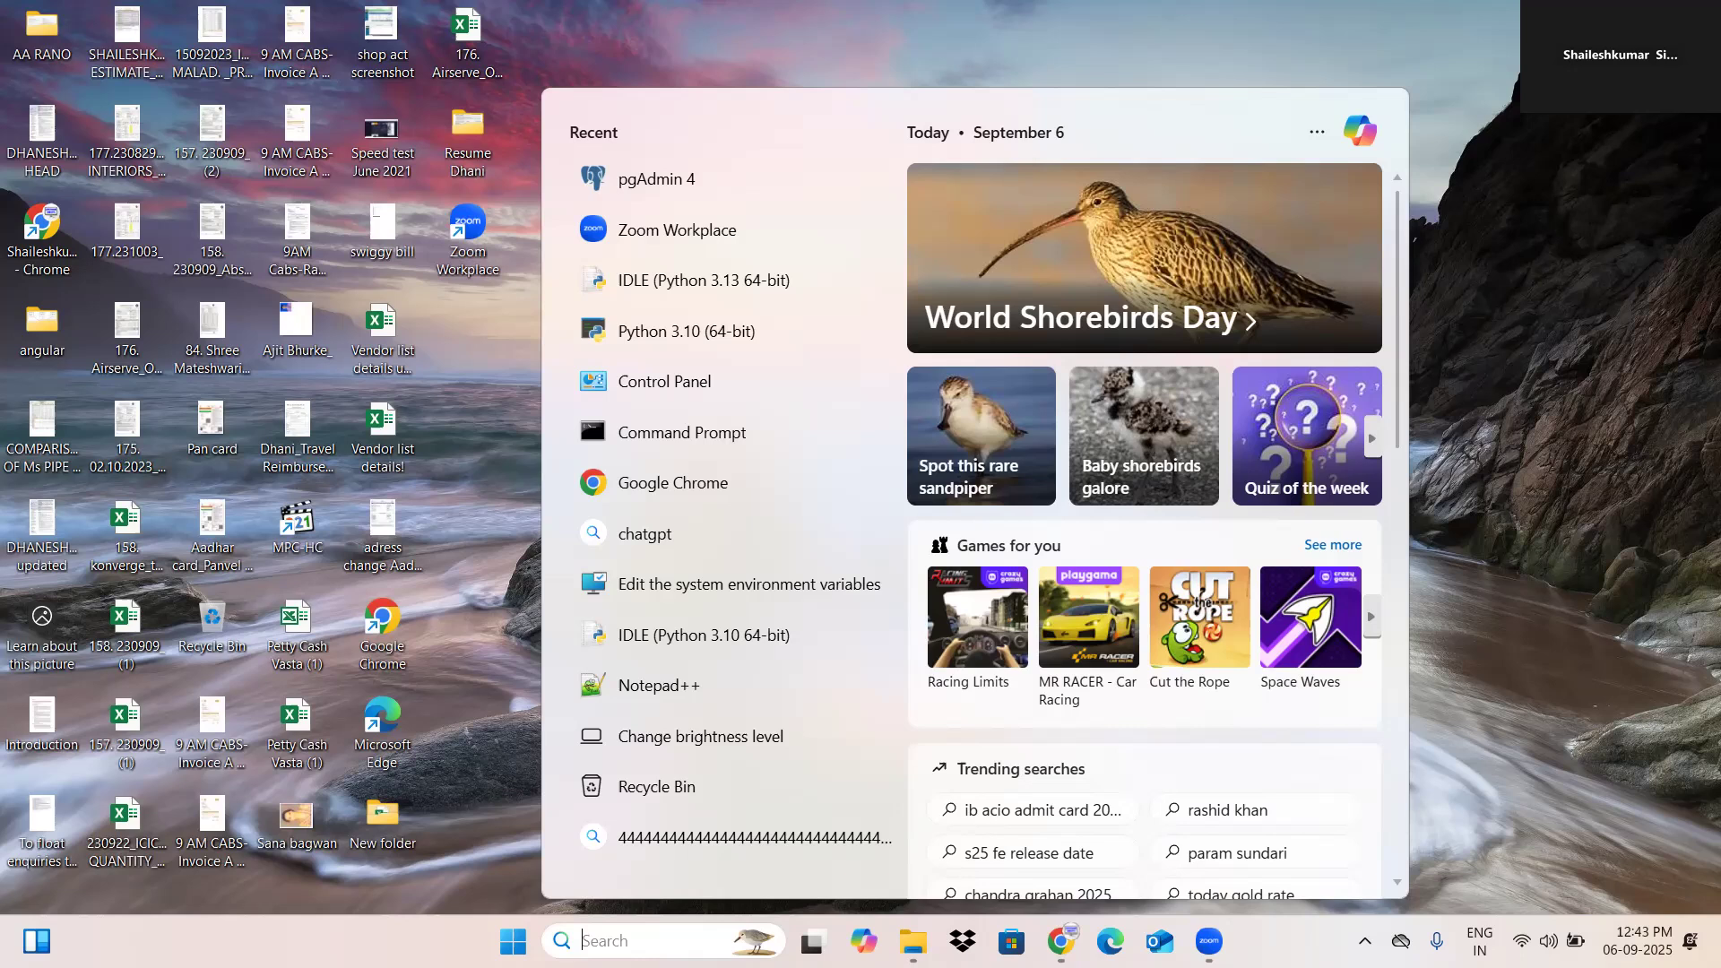
left_click(657, 184)
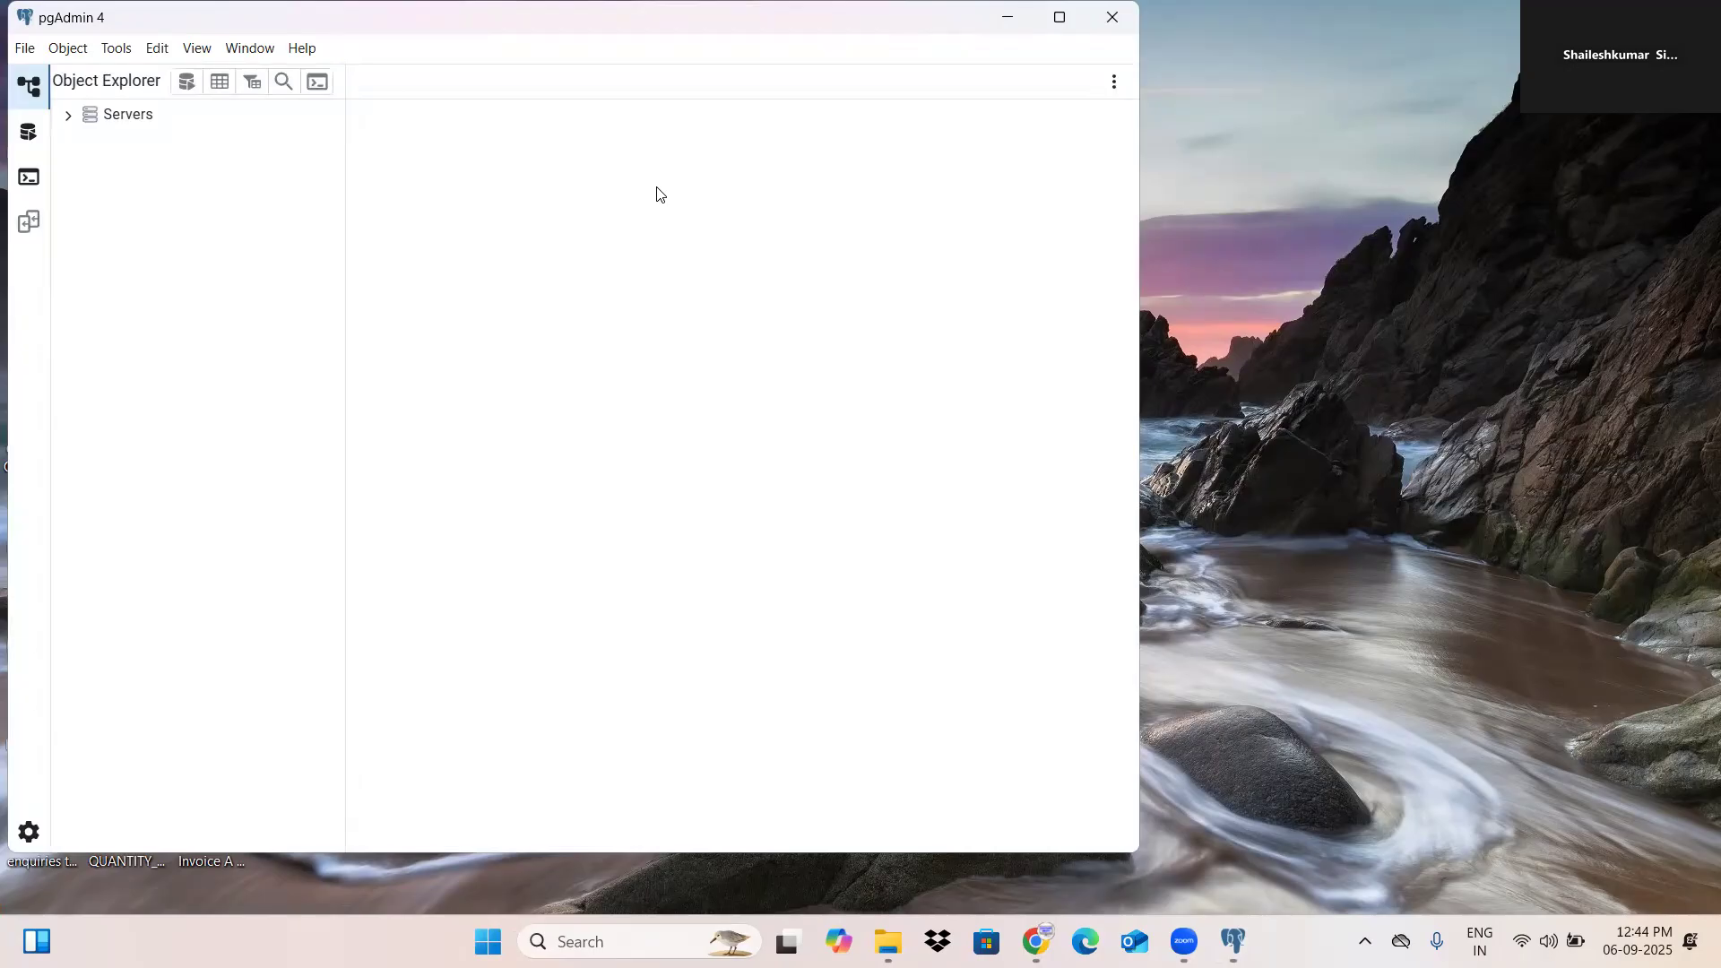
left_click(1065, 19)
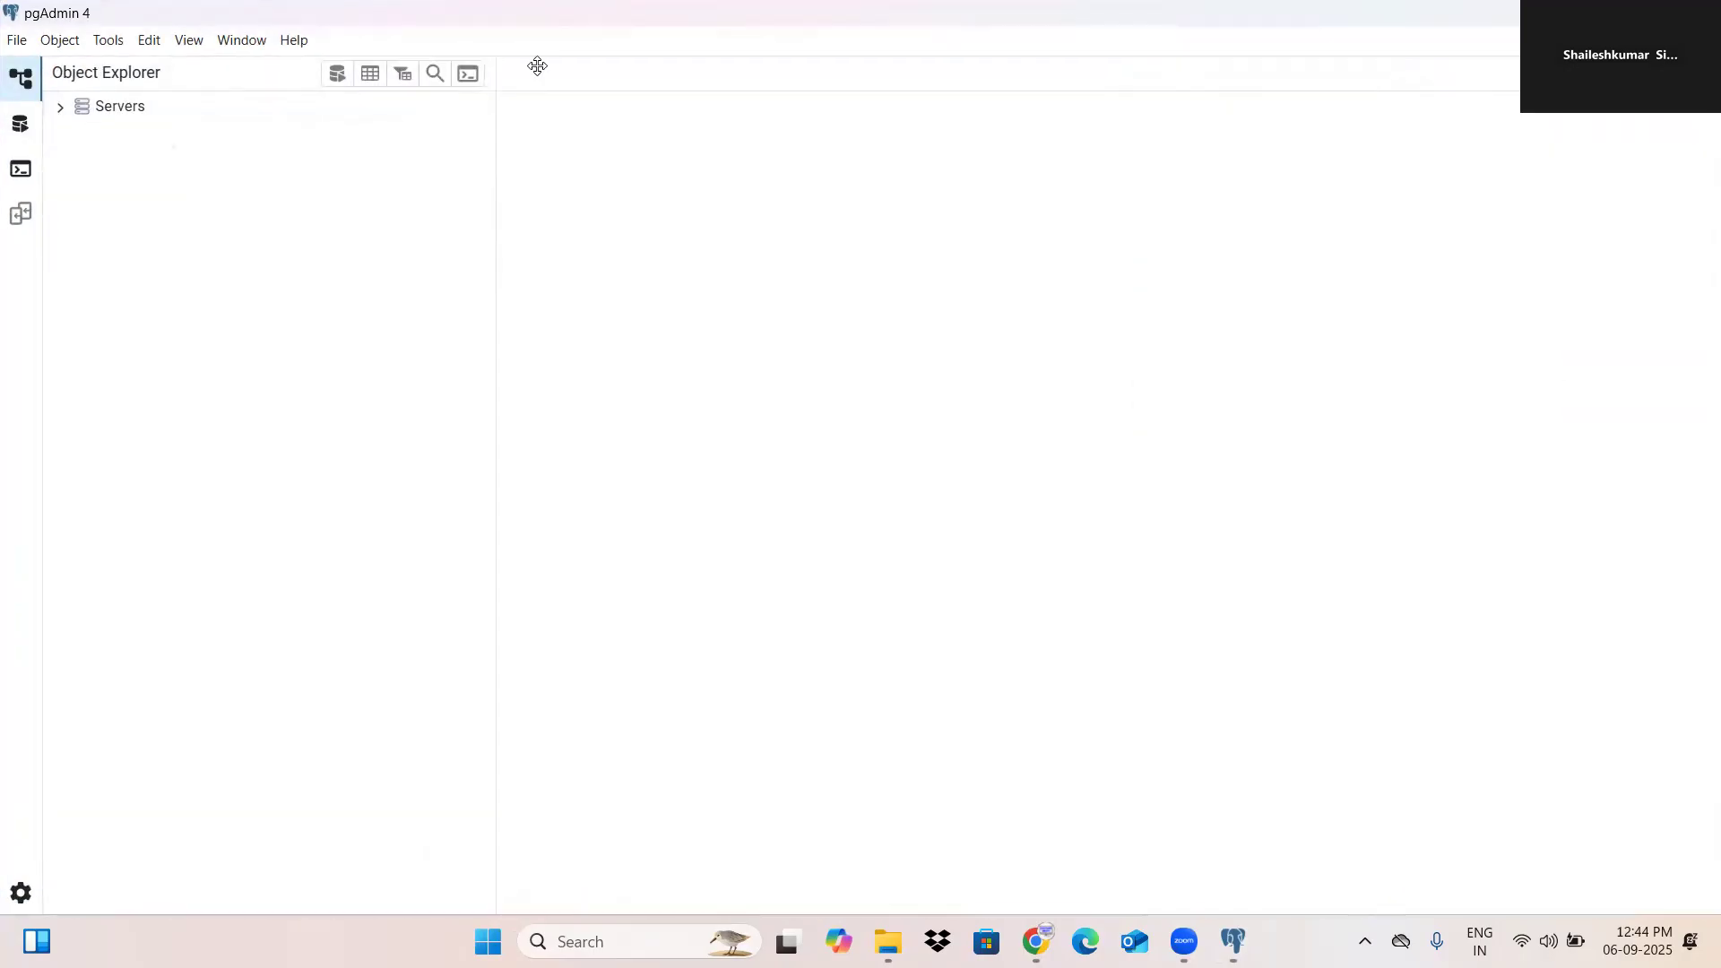
Step: Connect to the PostgreSQL 17 server by entering the password for the postgres user
left_click(61, 109)
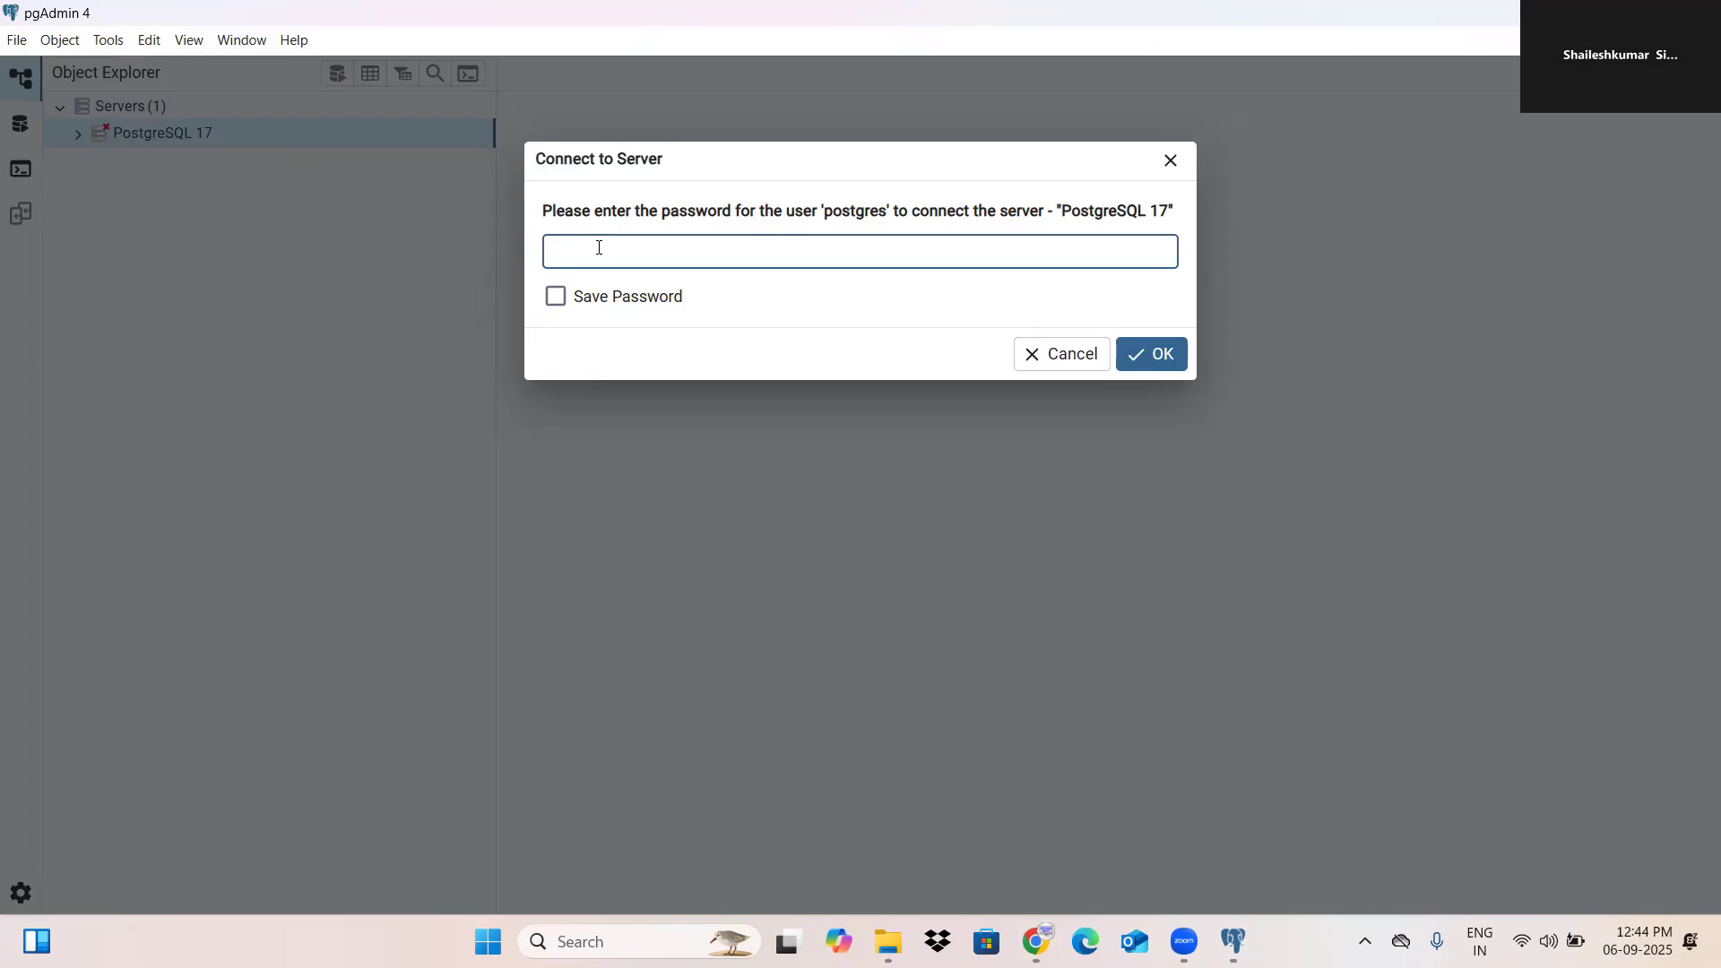
type("••••••••••")
left_click(1151, 354)
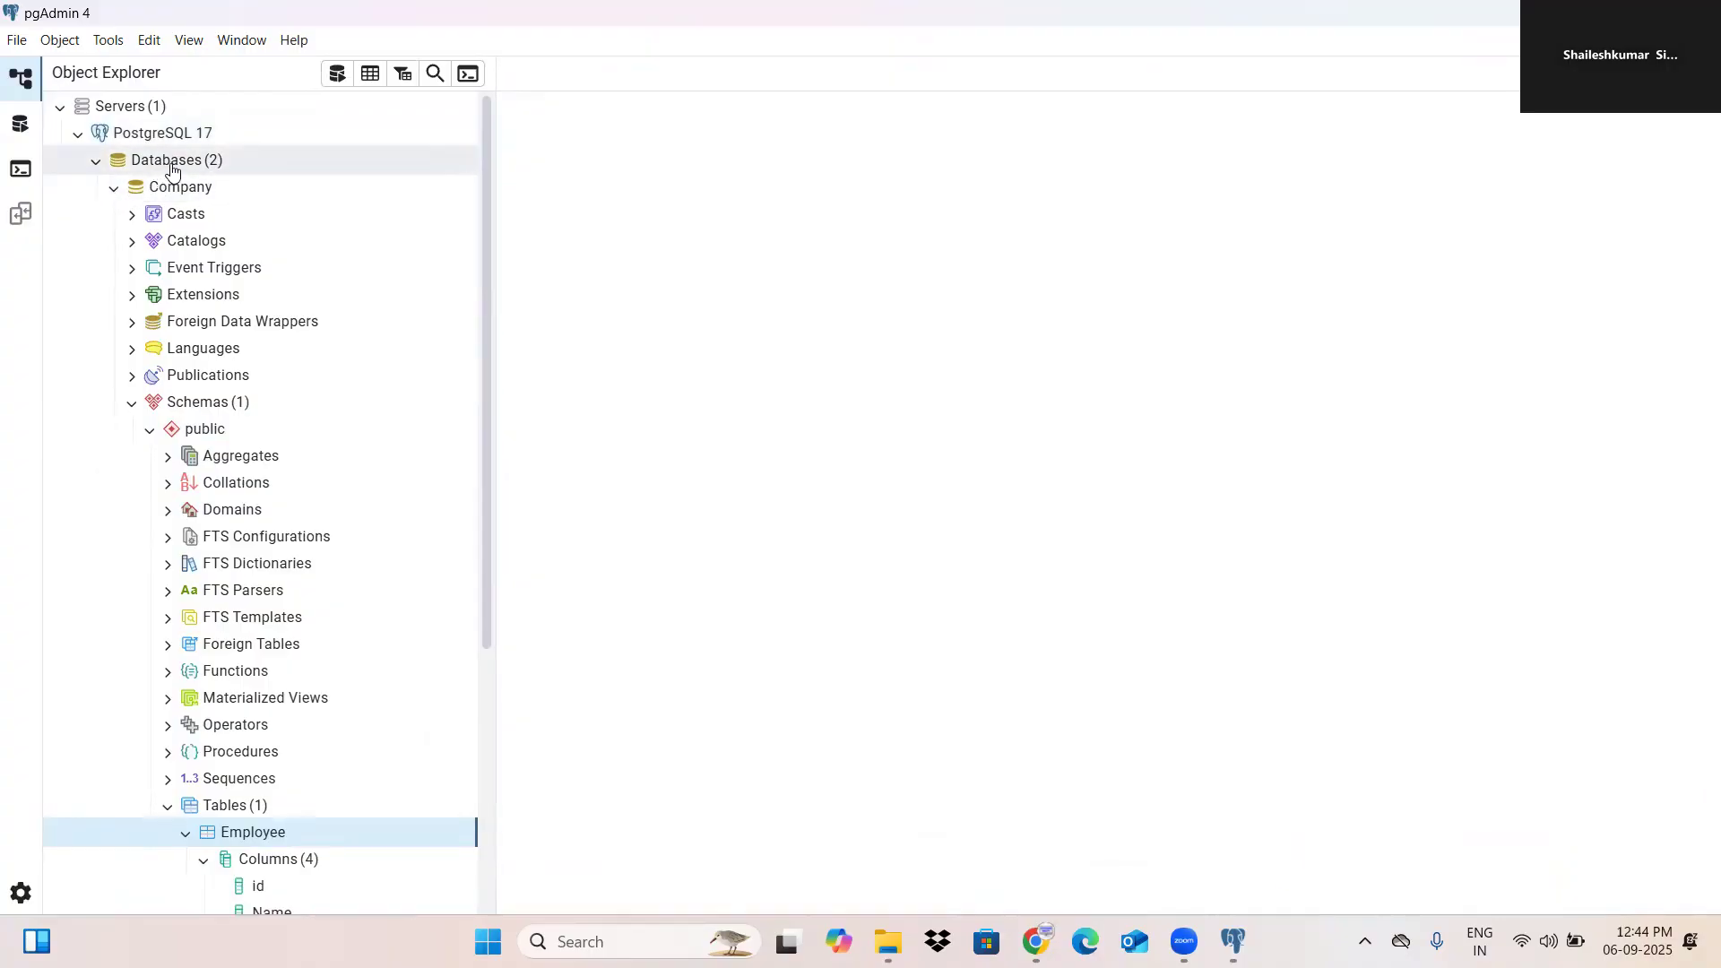
Step: Drop the existing Company database from the PostgreSQL 17 server and confirm its removal
left_click(115, 191)
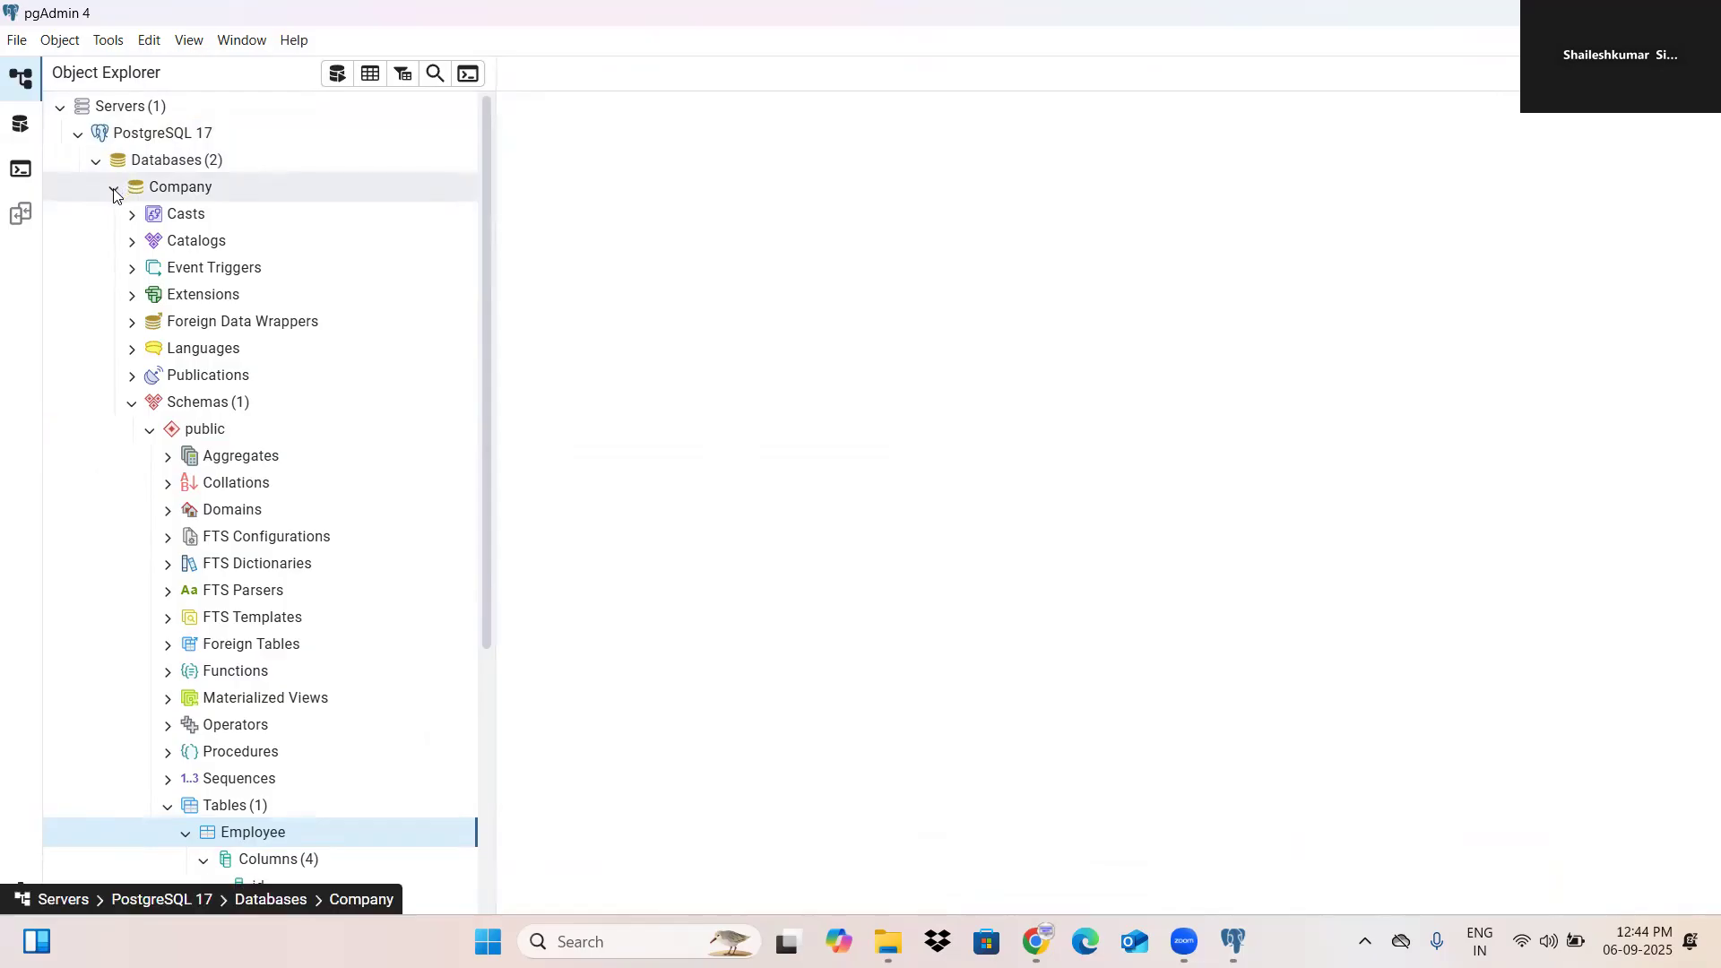
right_click(177, 198)
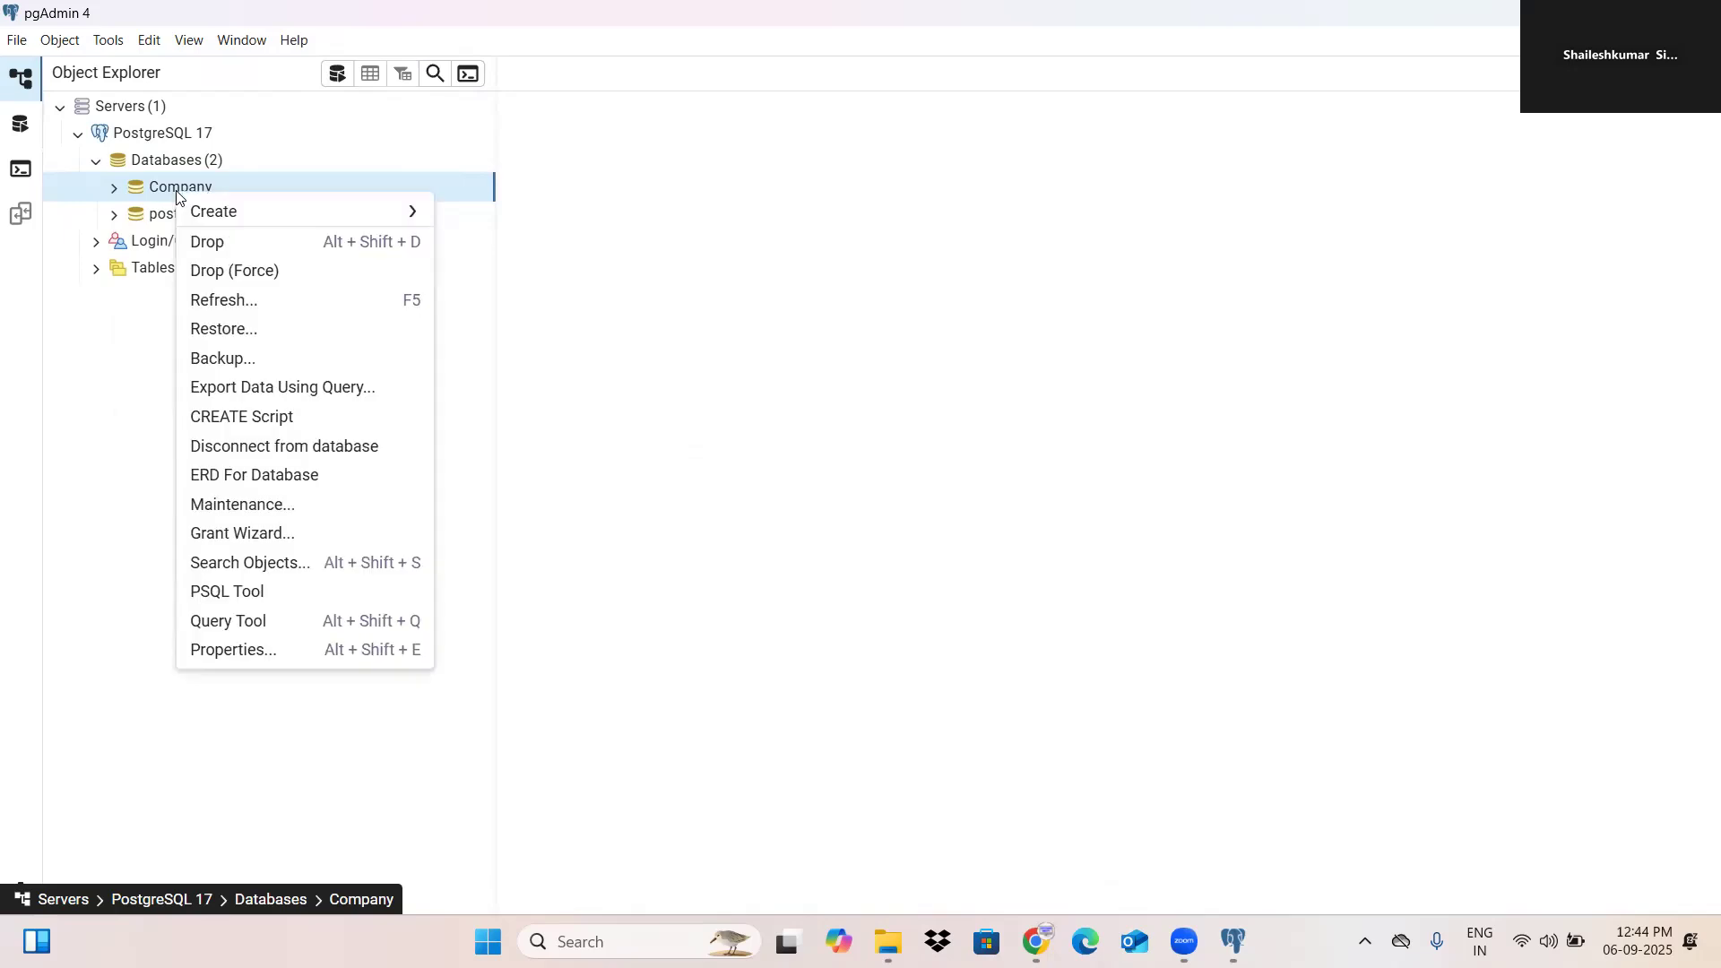
left_click(287, 243)
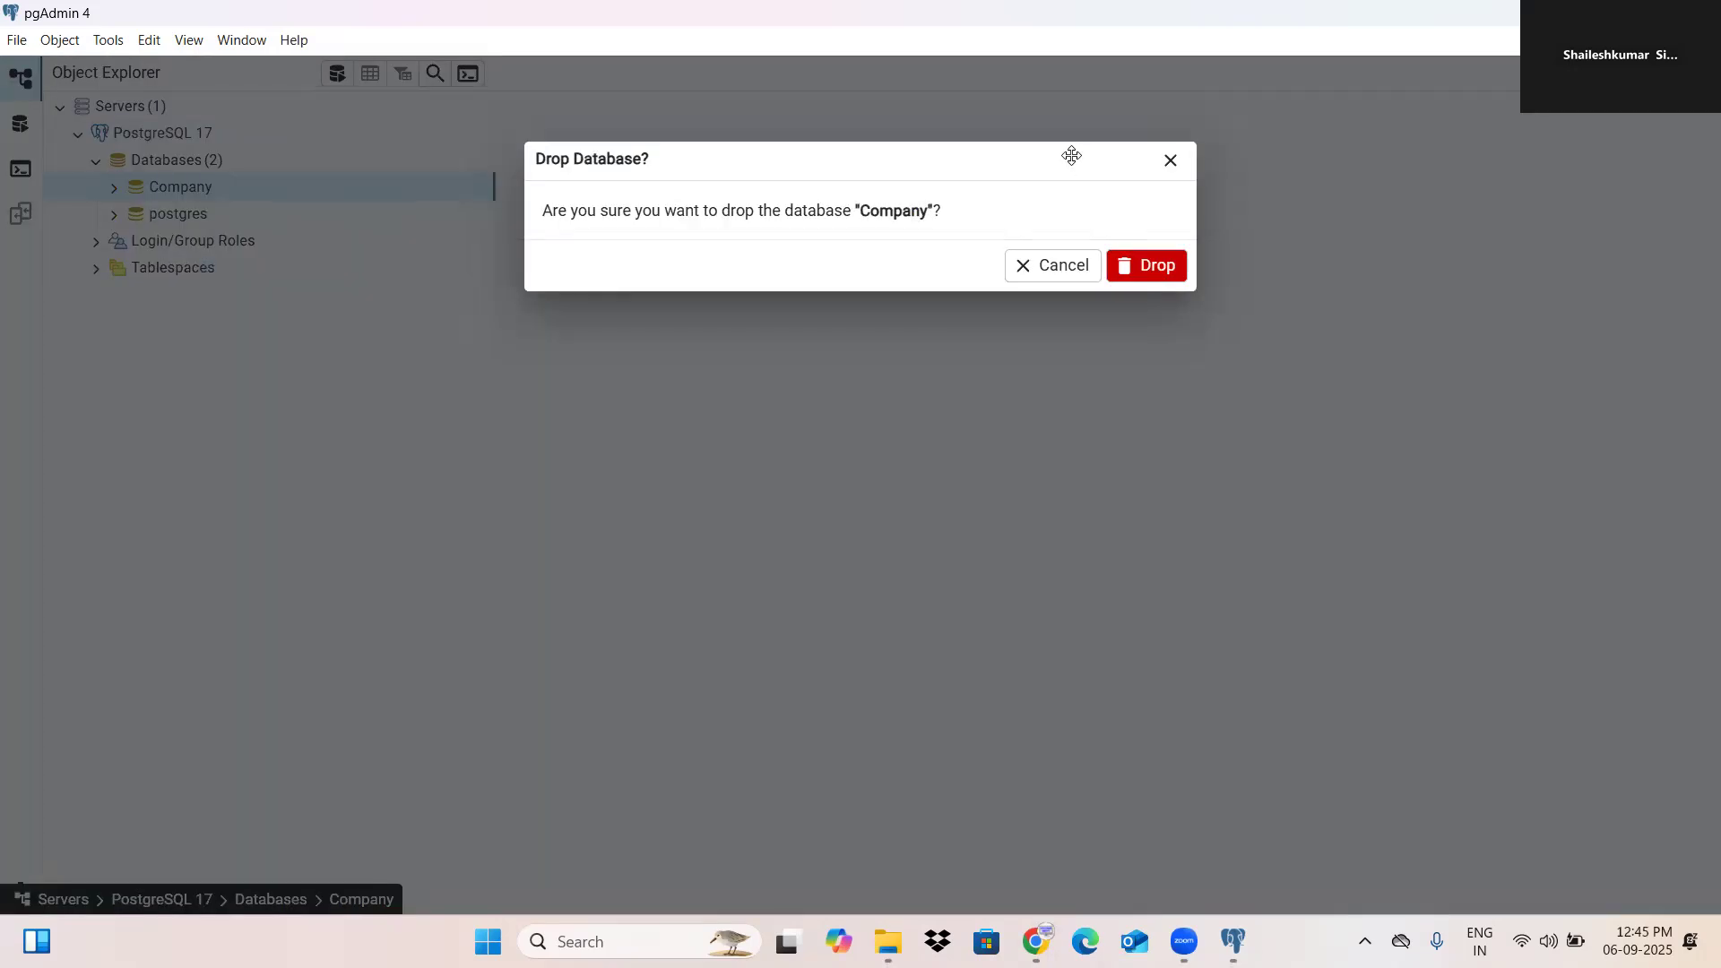
left_click_drag(1072, 156, 1011, 400)
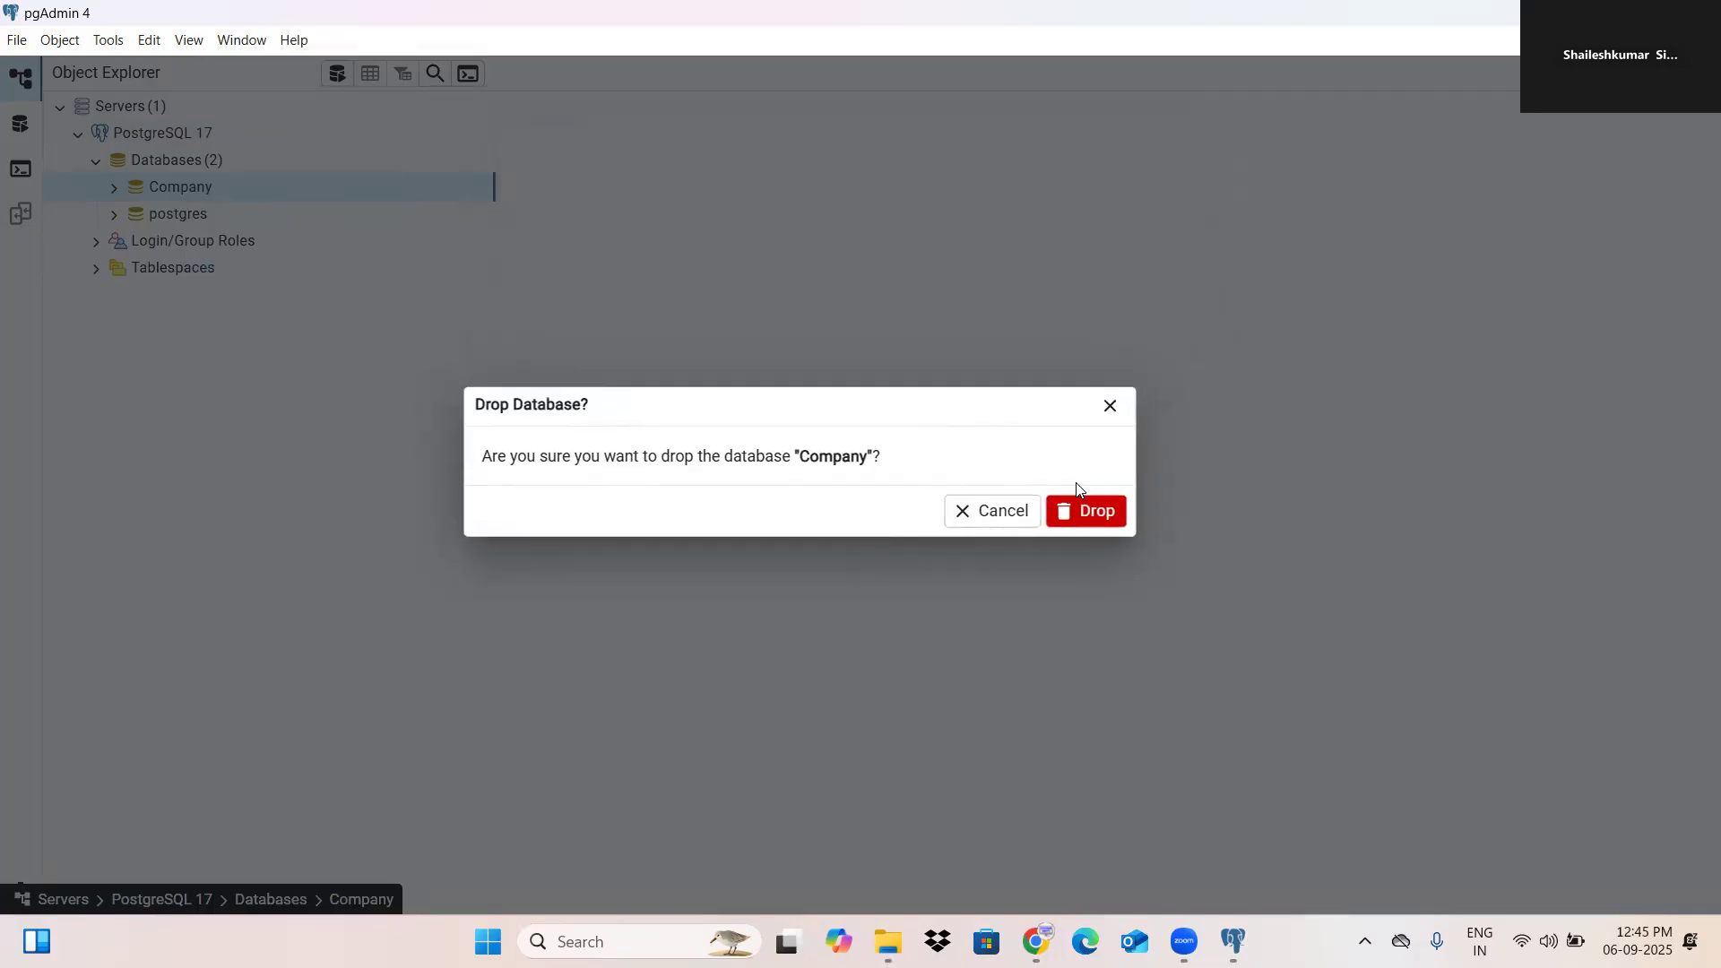
left_click(1085, 511)
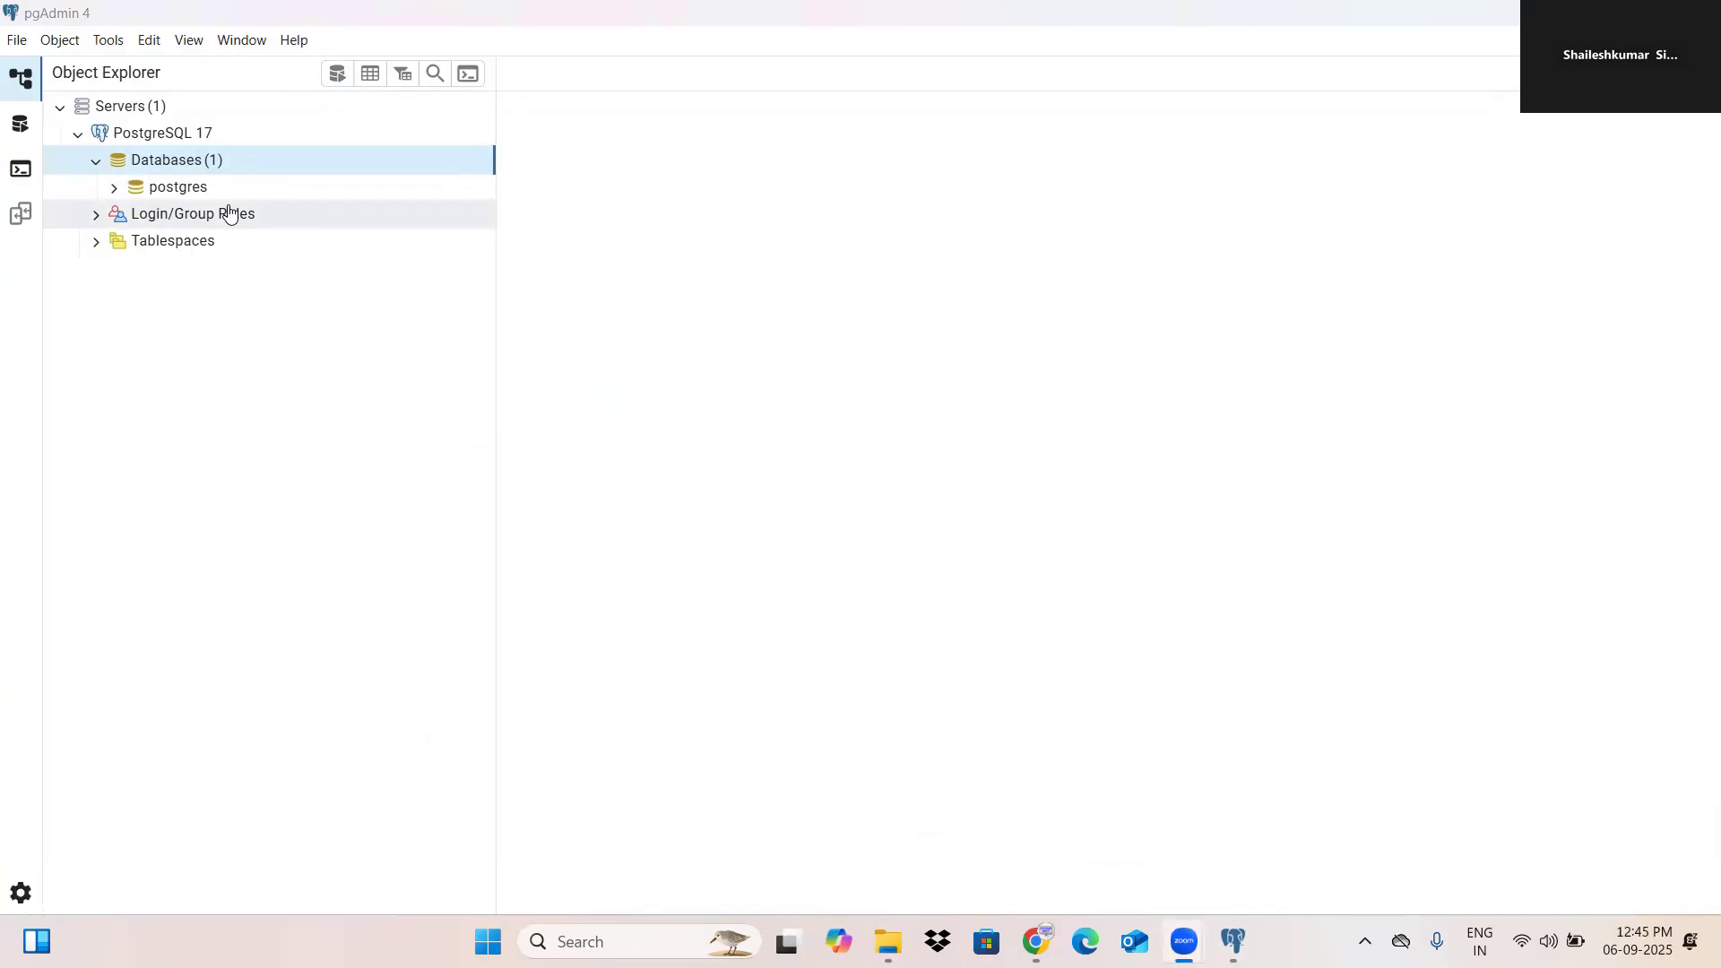
Step: Examine the tables in the postgres database's public schema, and collapse the object tree back to Databases
left_click(116, 188)
left_click(115, 188)
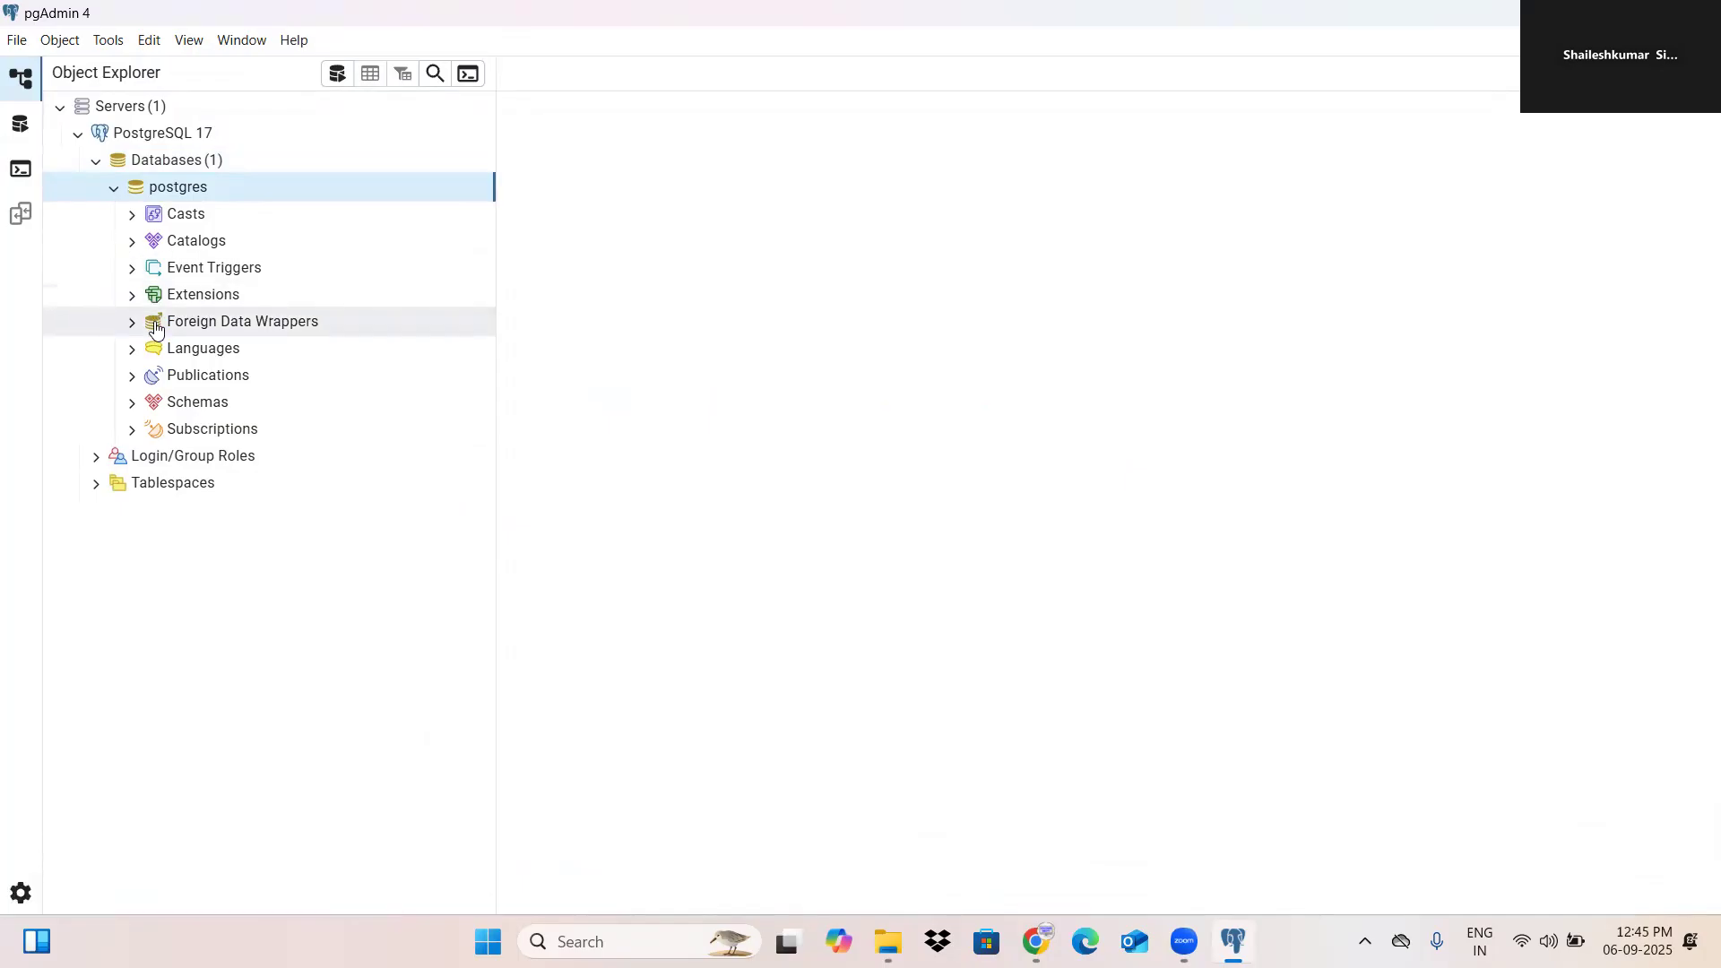
left_click(135, 406)
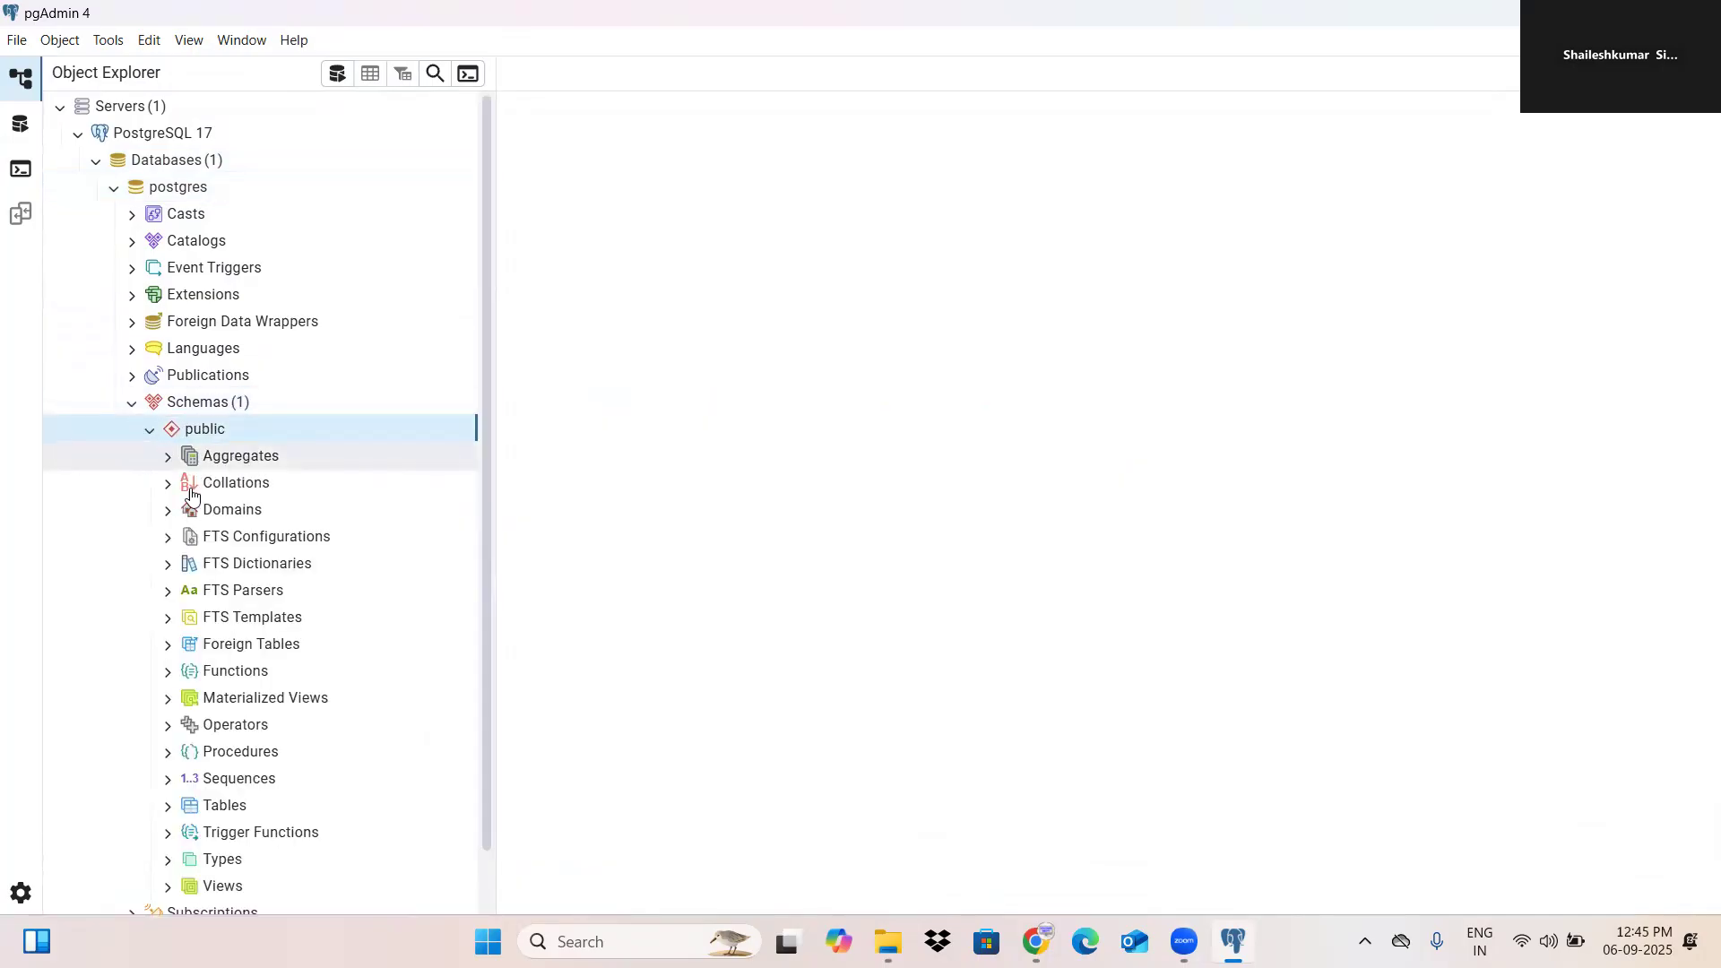
scroll(256, 785, "down", 1)
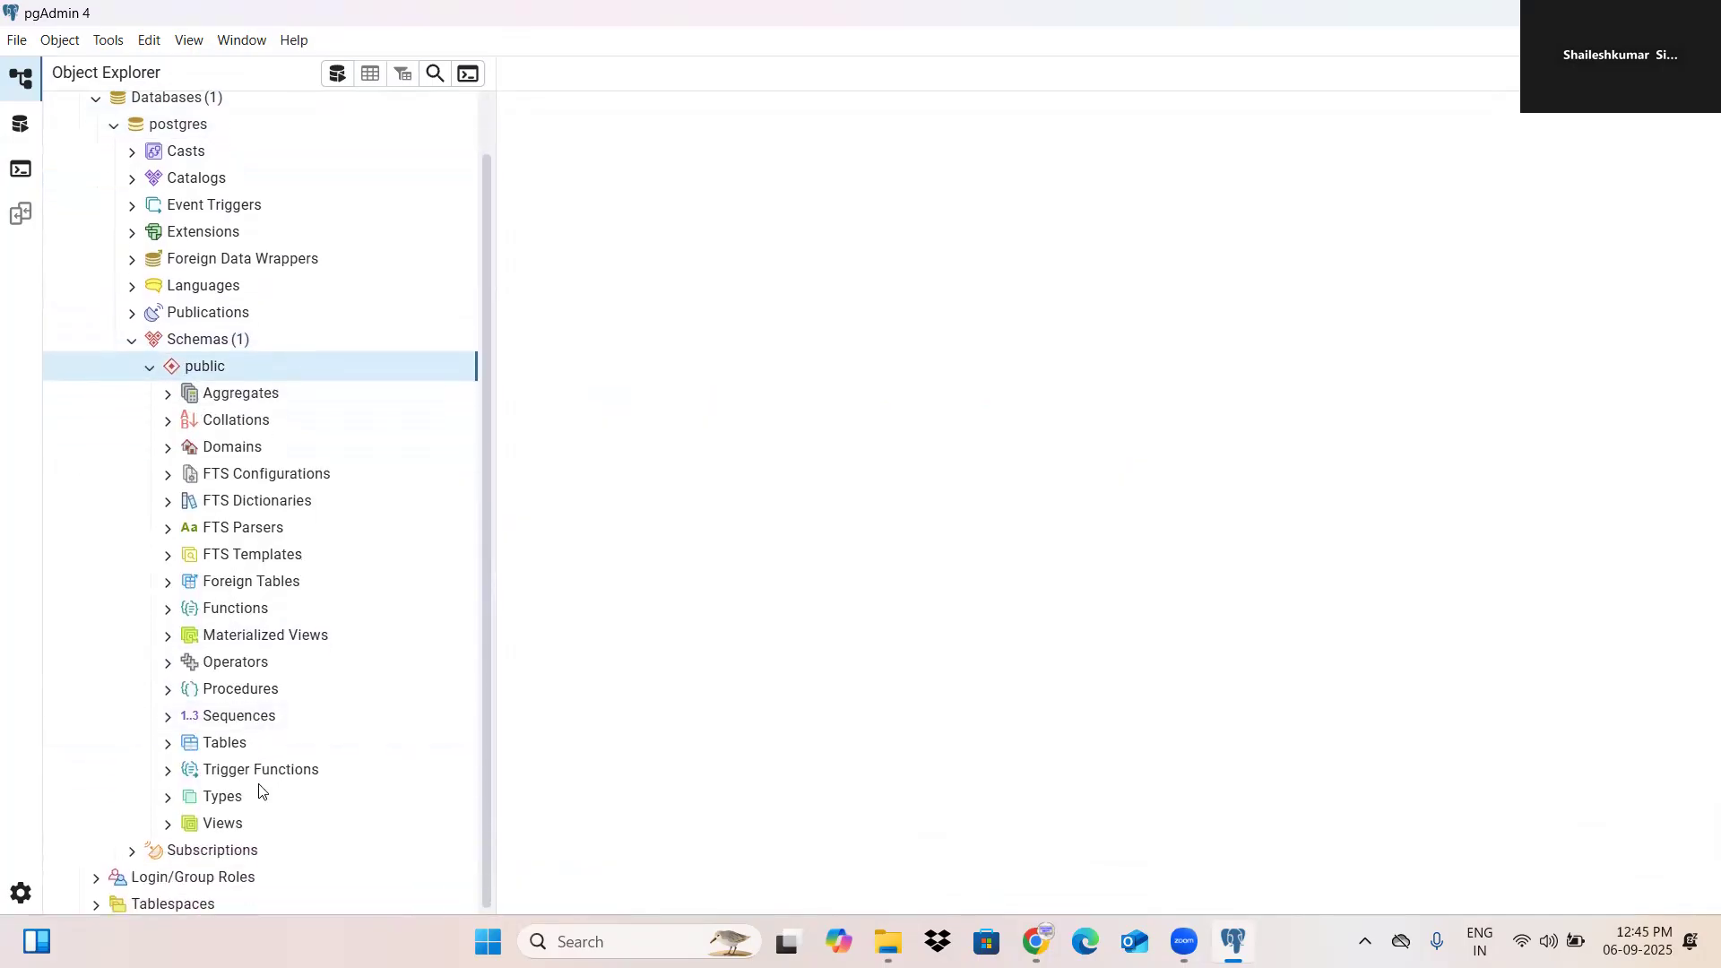
left_click(169, 745)
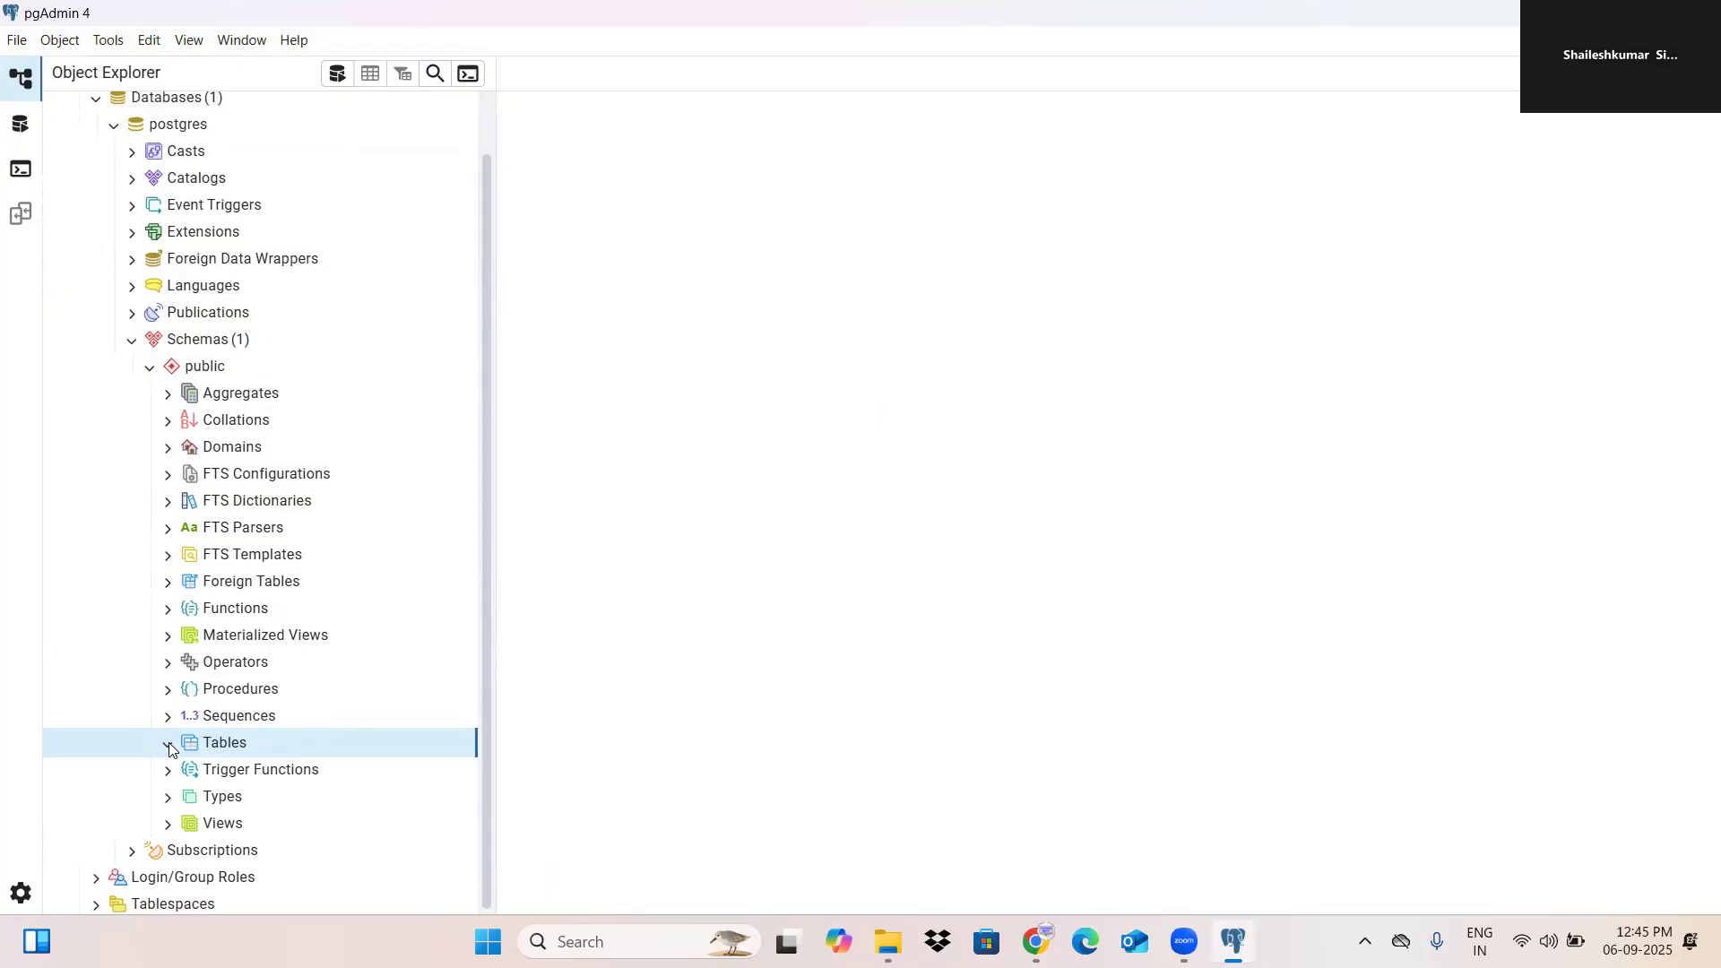
scroll(350, 476, "up", 1)
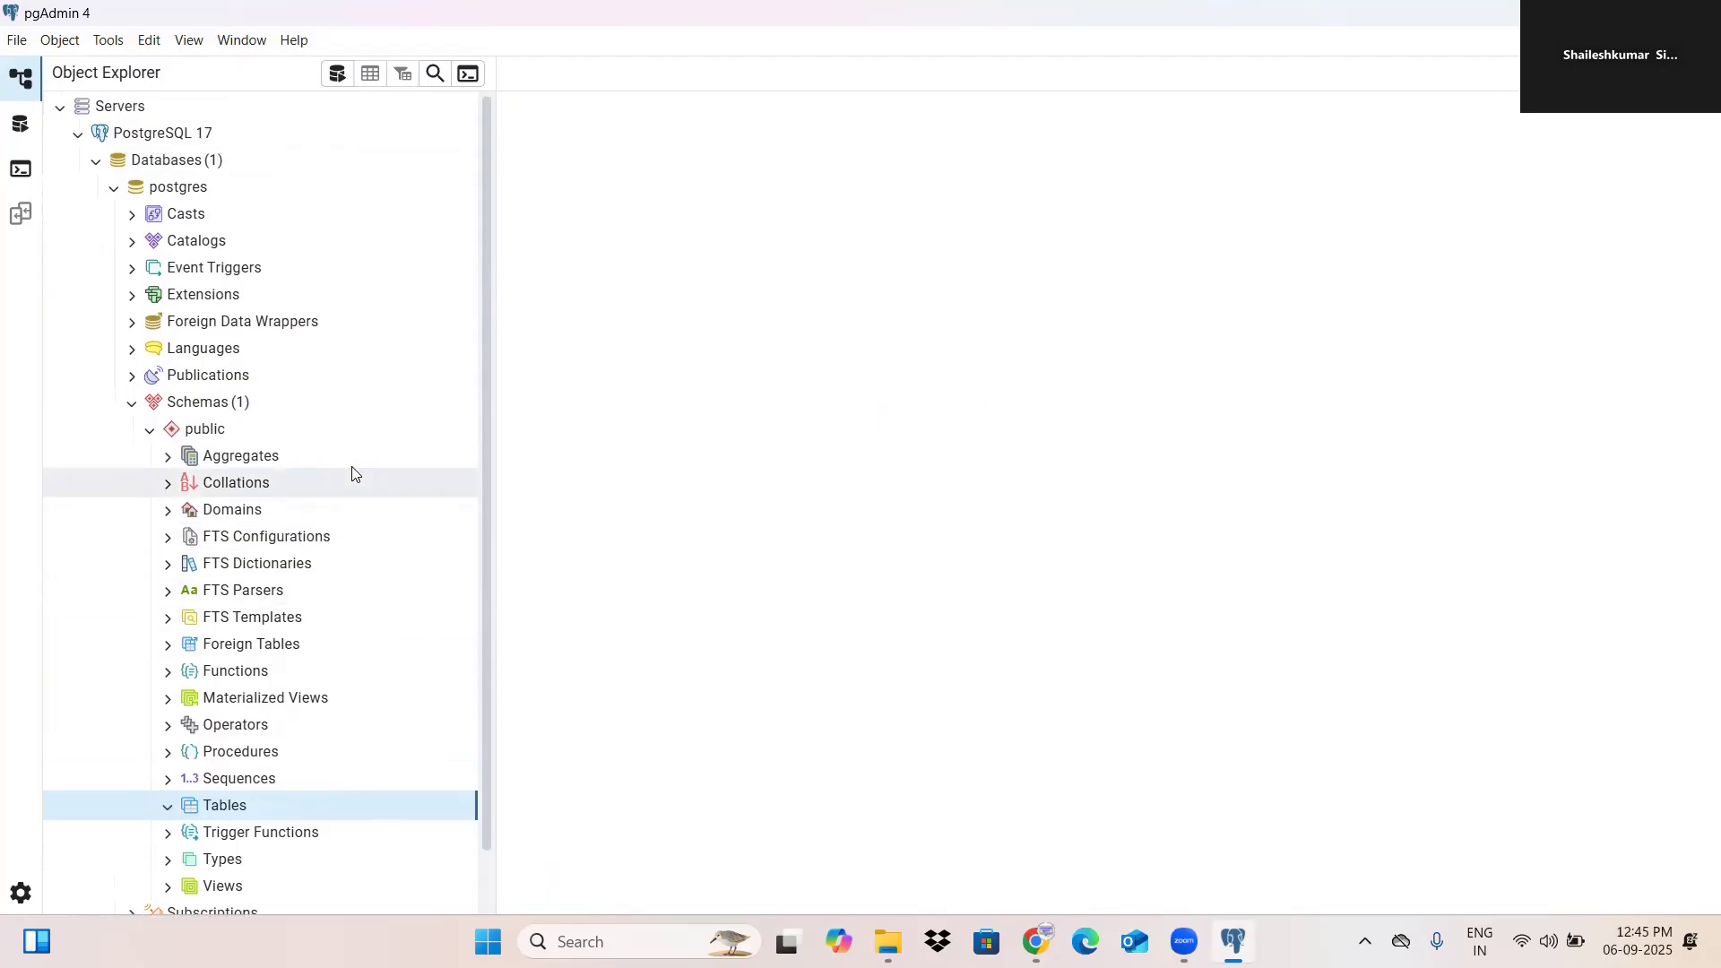
left_click(109, 182)
left_click(116, 189)
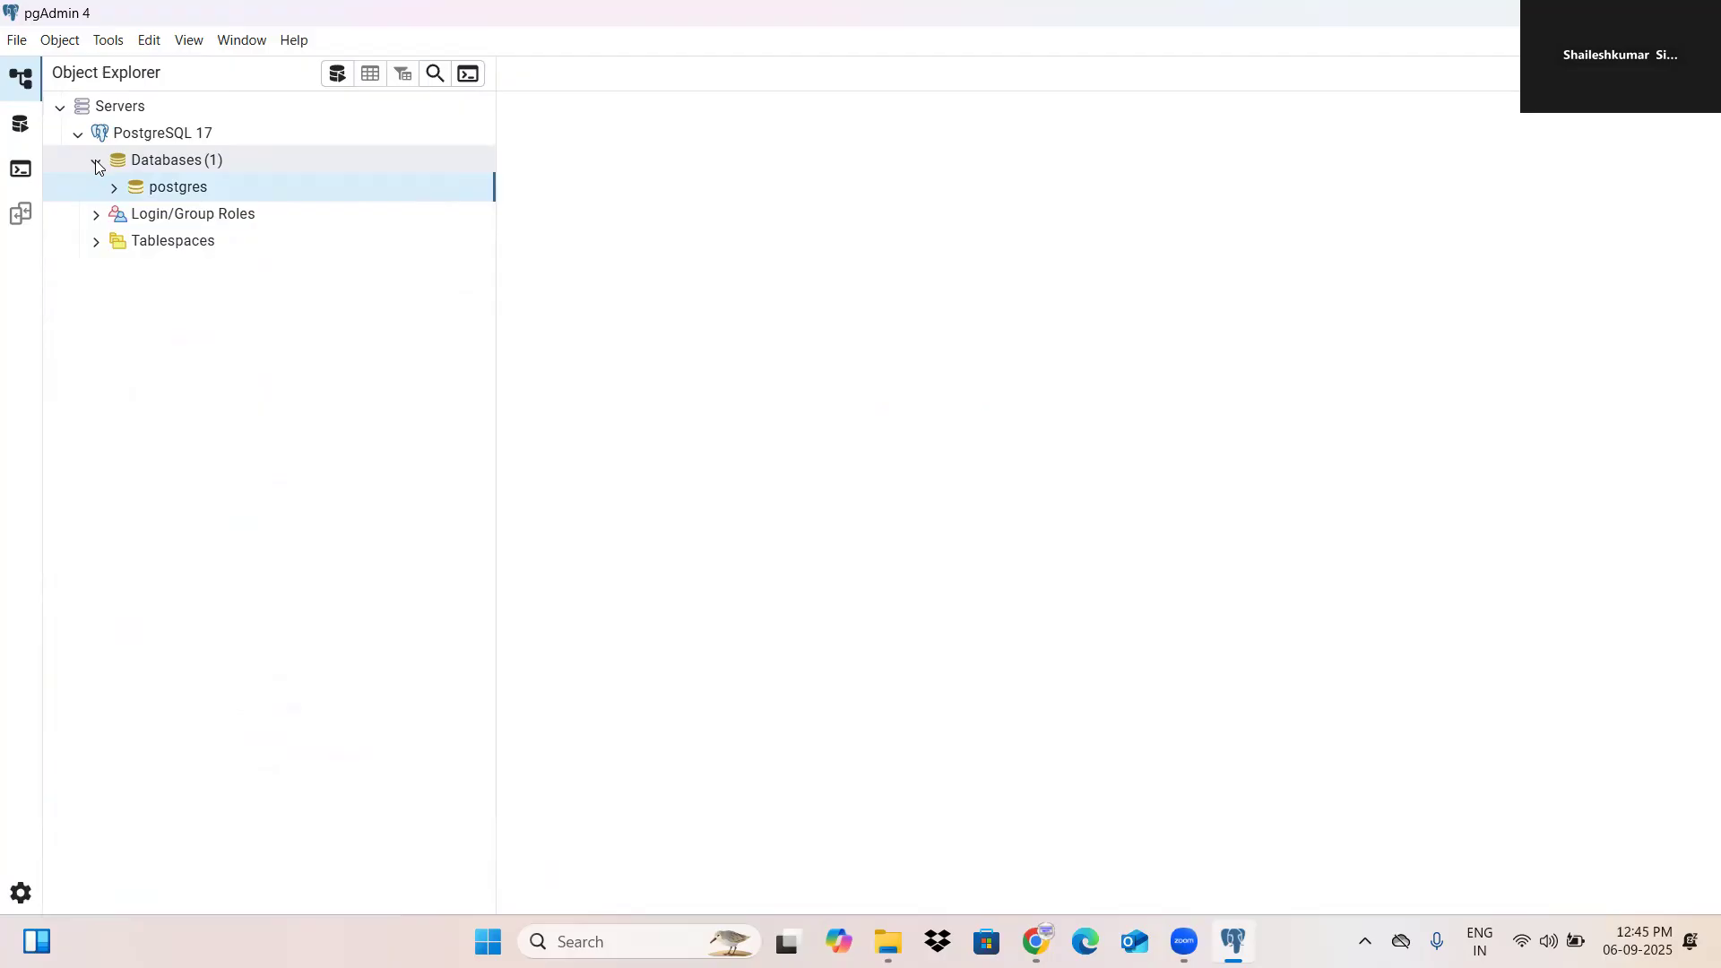
left_click(98, 165)
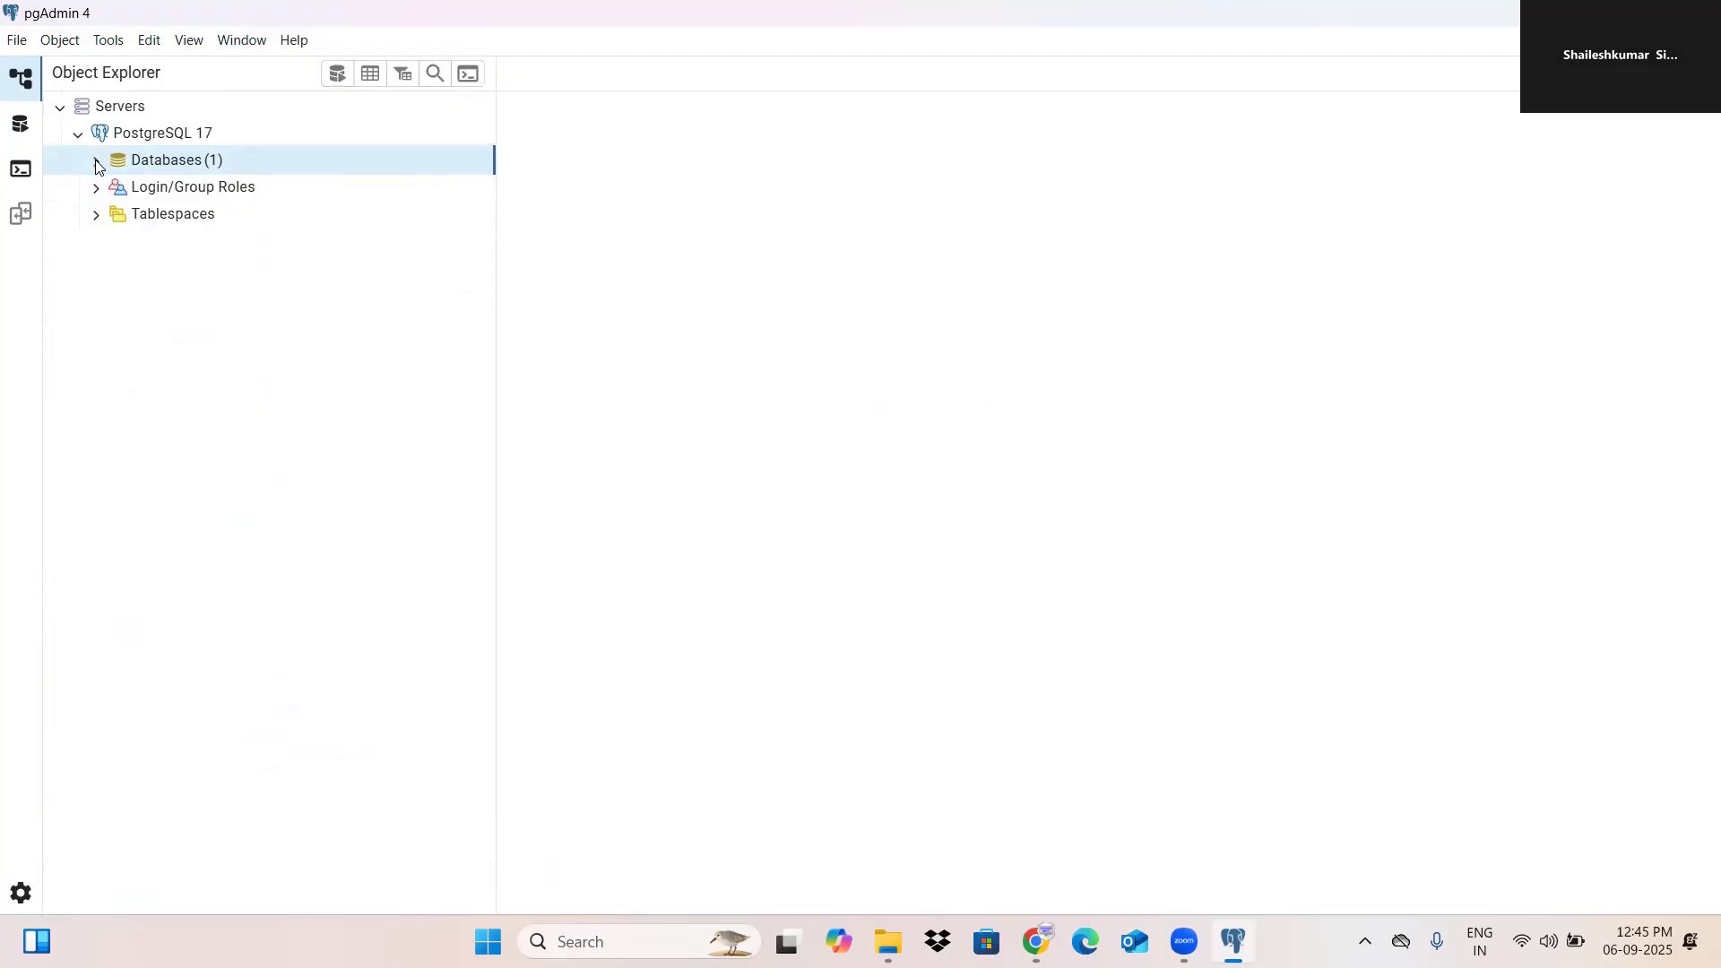
Step: Create a database named Company on the PostgreSQL 17 server, with postgres as owner and no comment
right_click(215, 167)
mouse_move(254, 180)
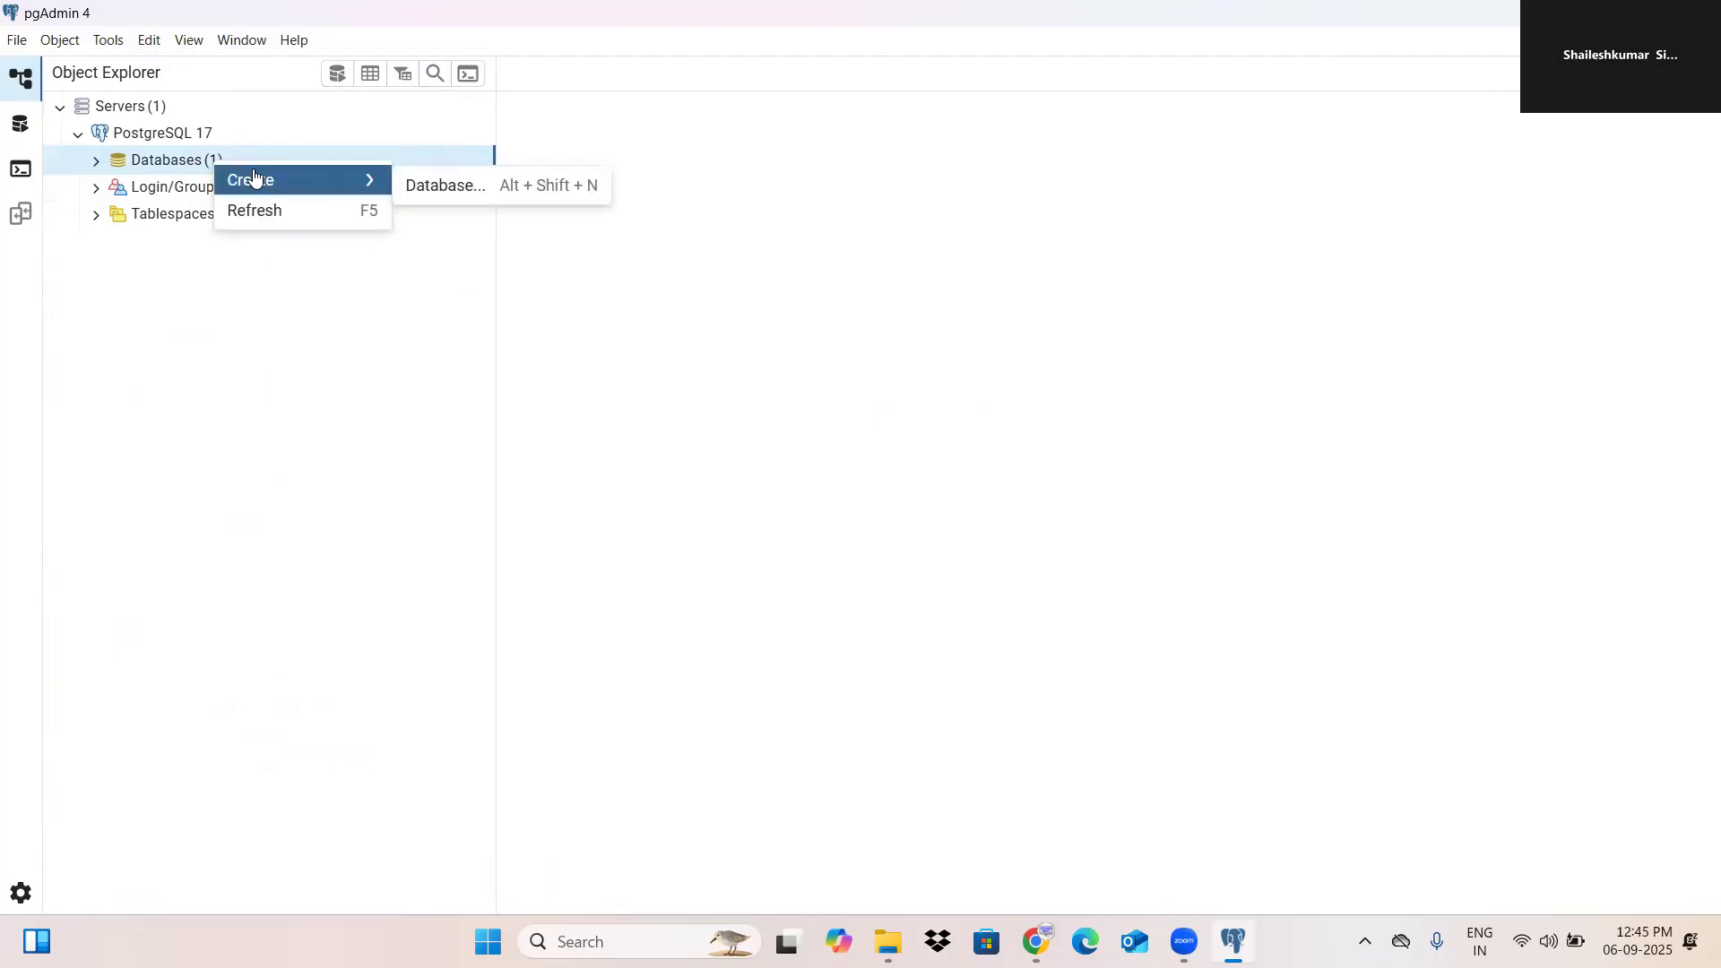
left_click(427, 185)
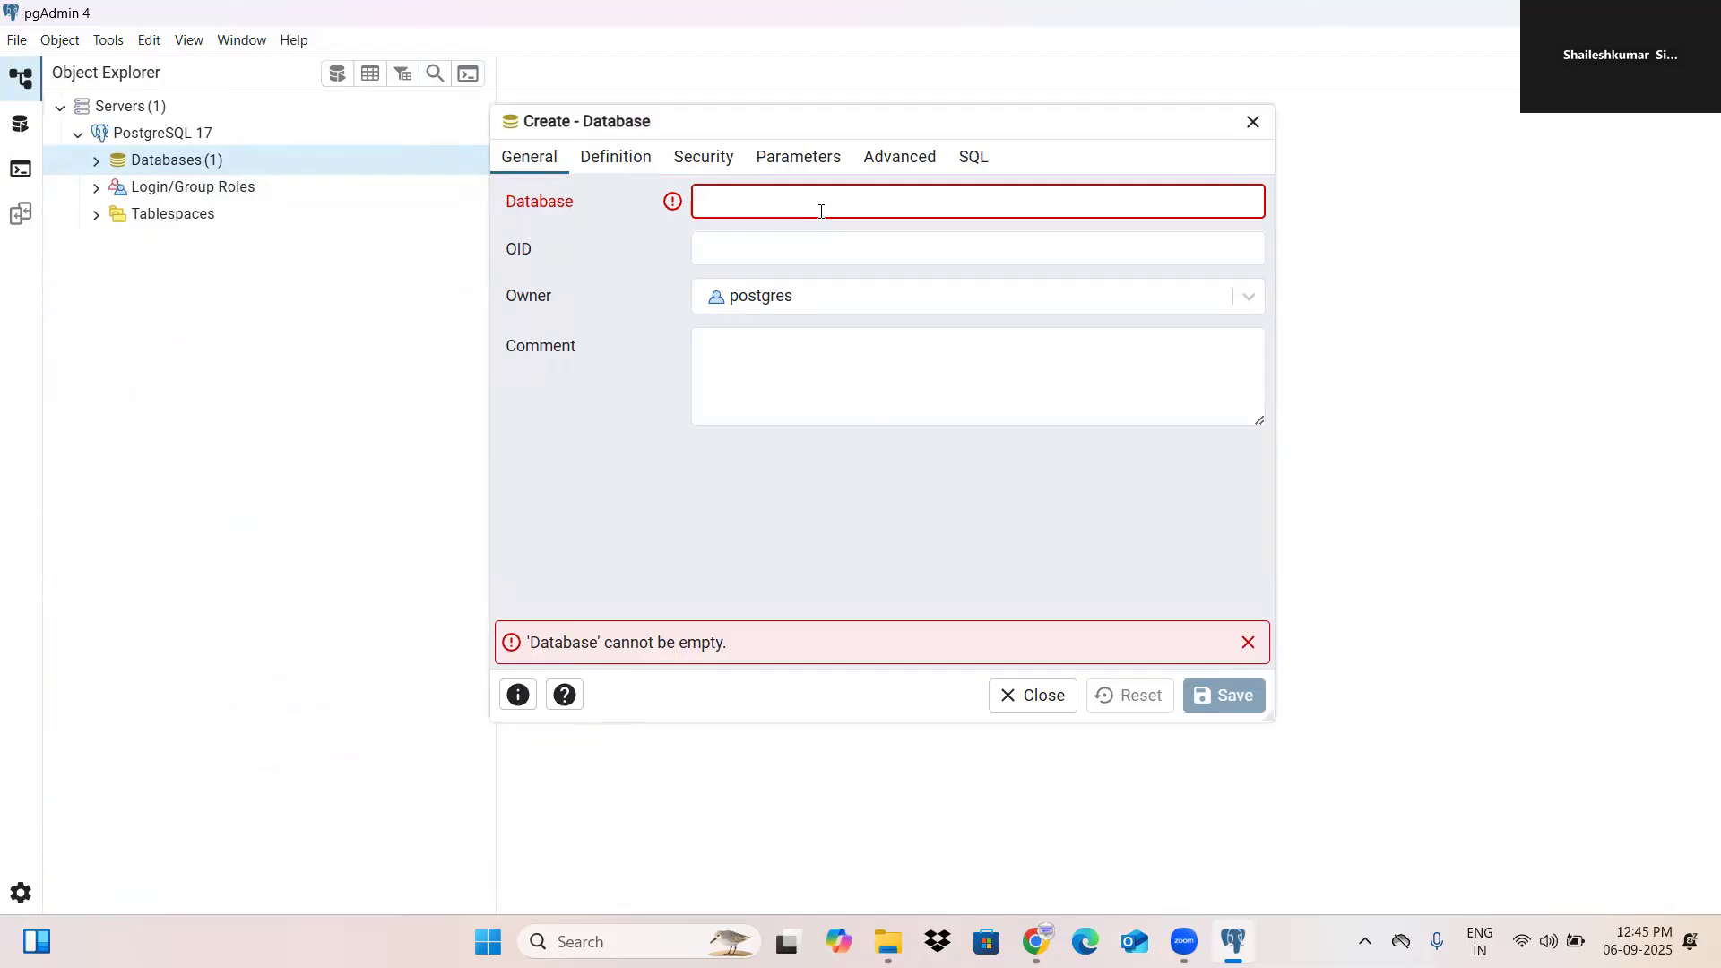
type("G")
key("BackSpace")
type("Company")
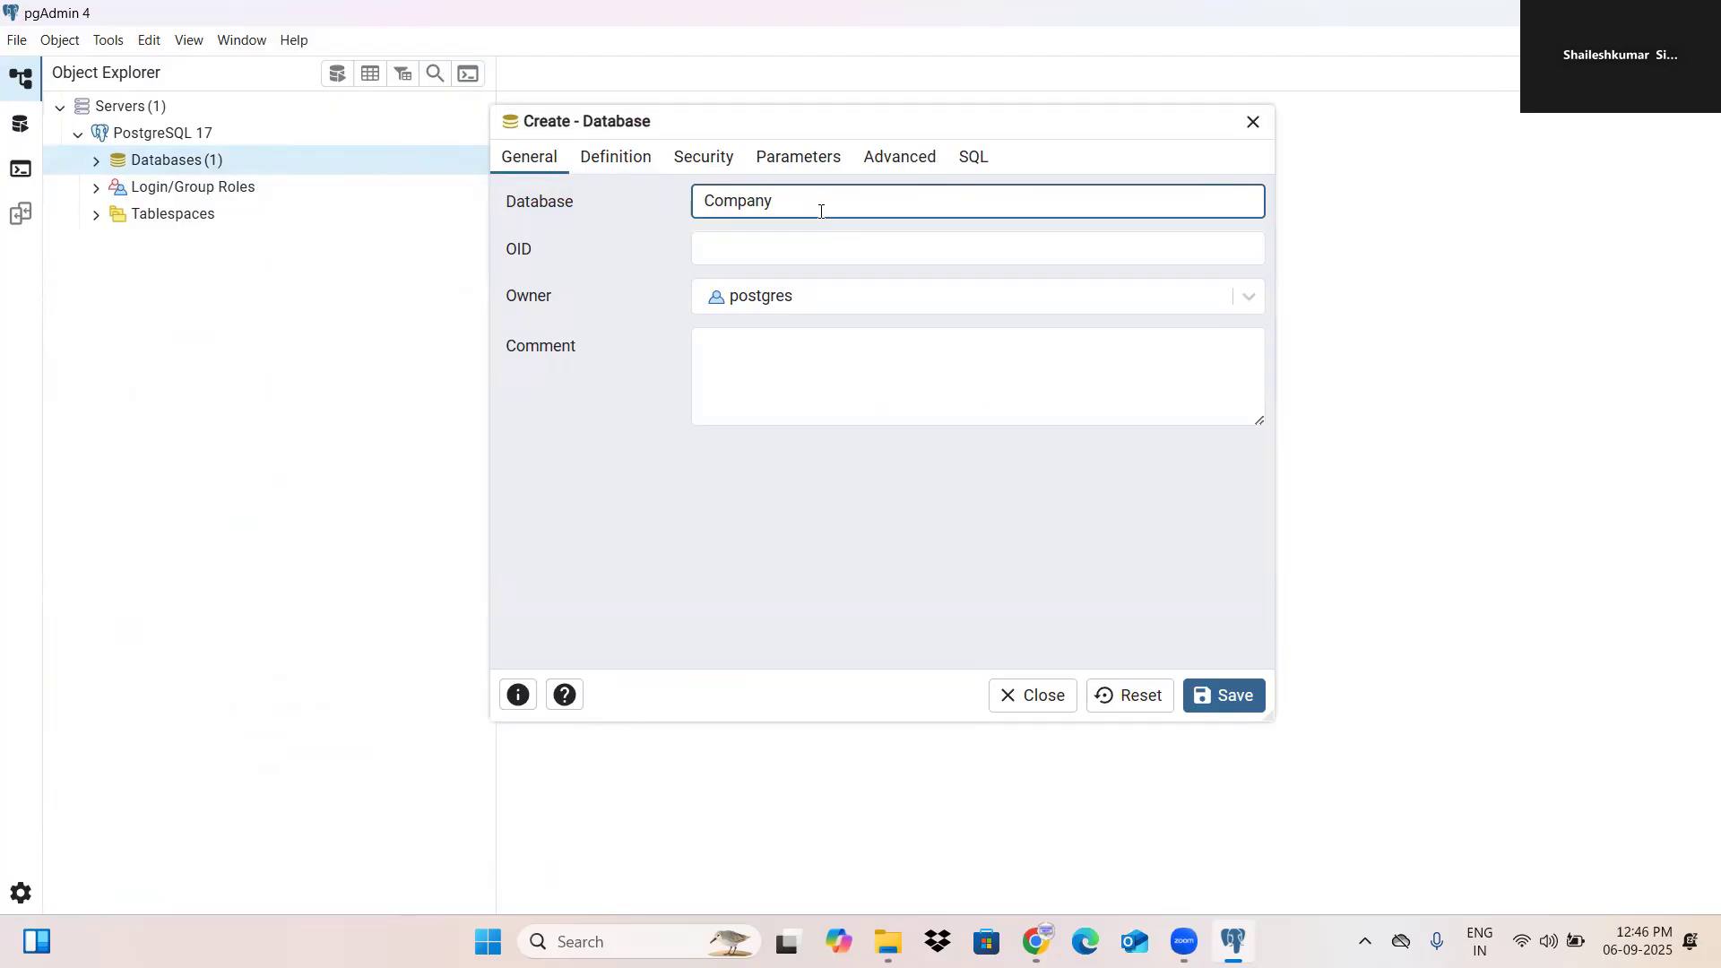
left_click(900, 355)
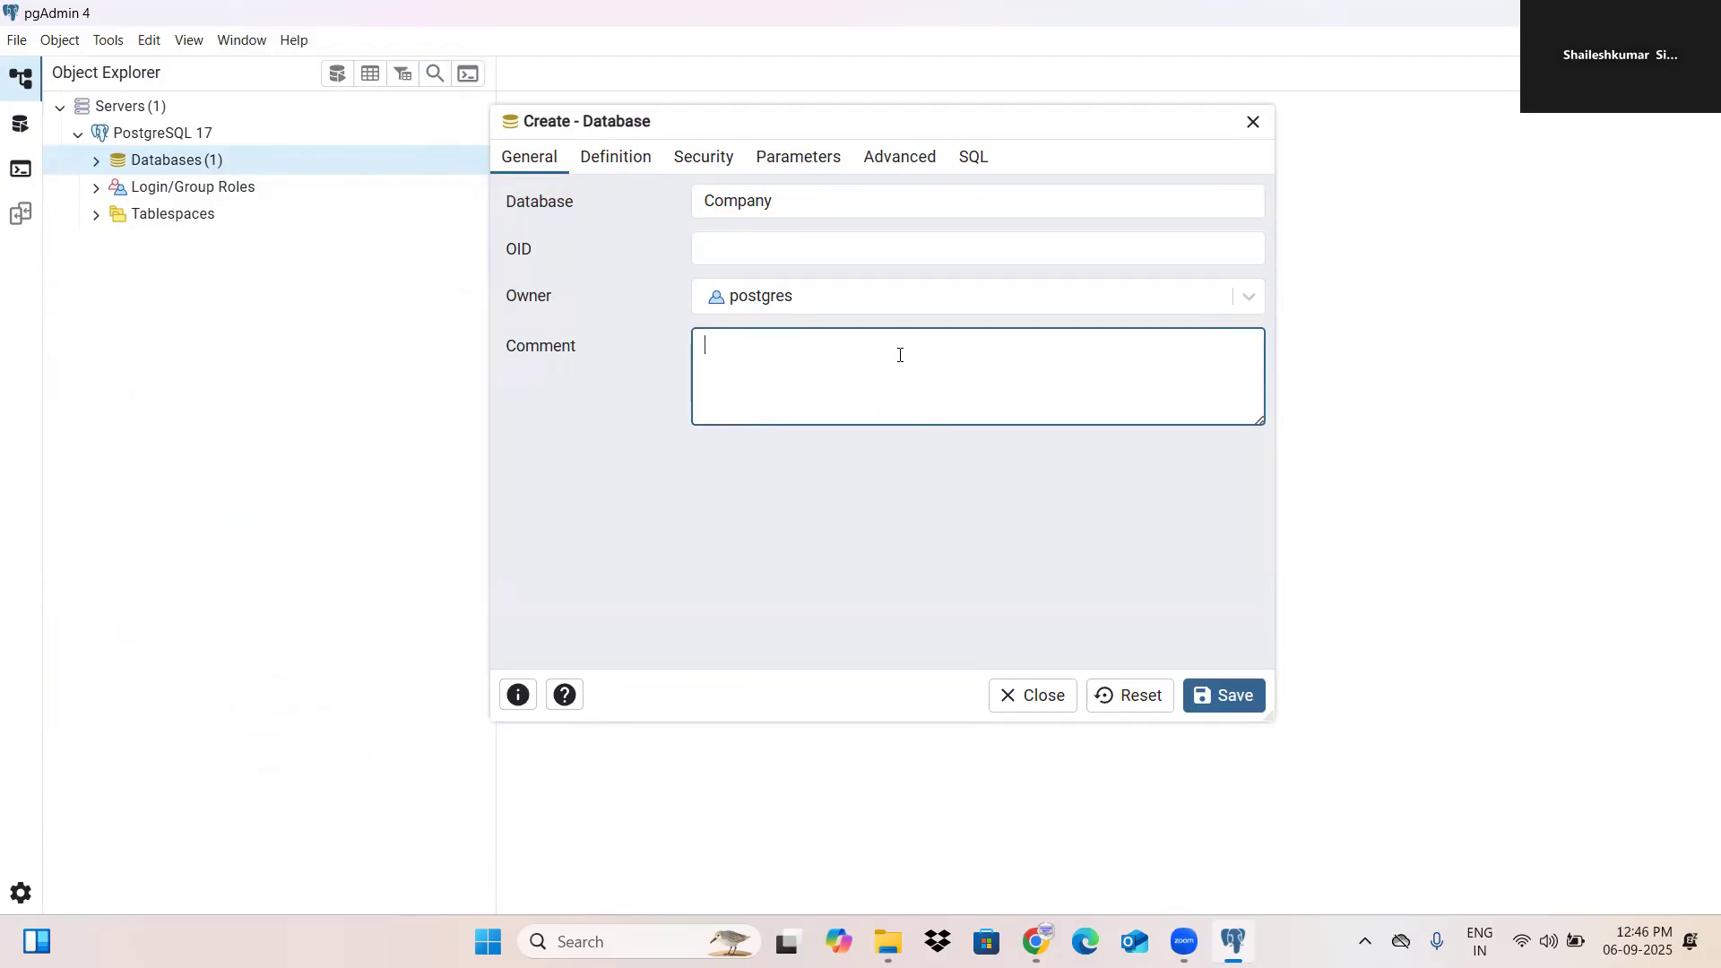
left_click(1220, 689)
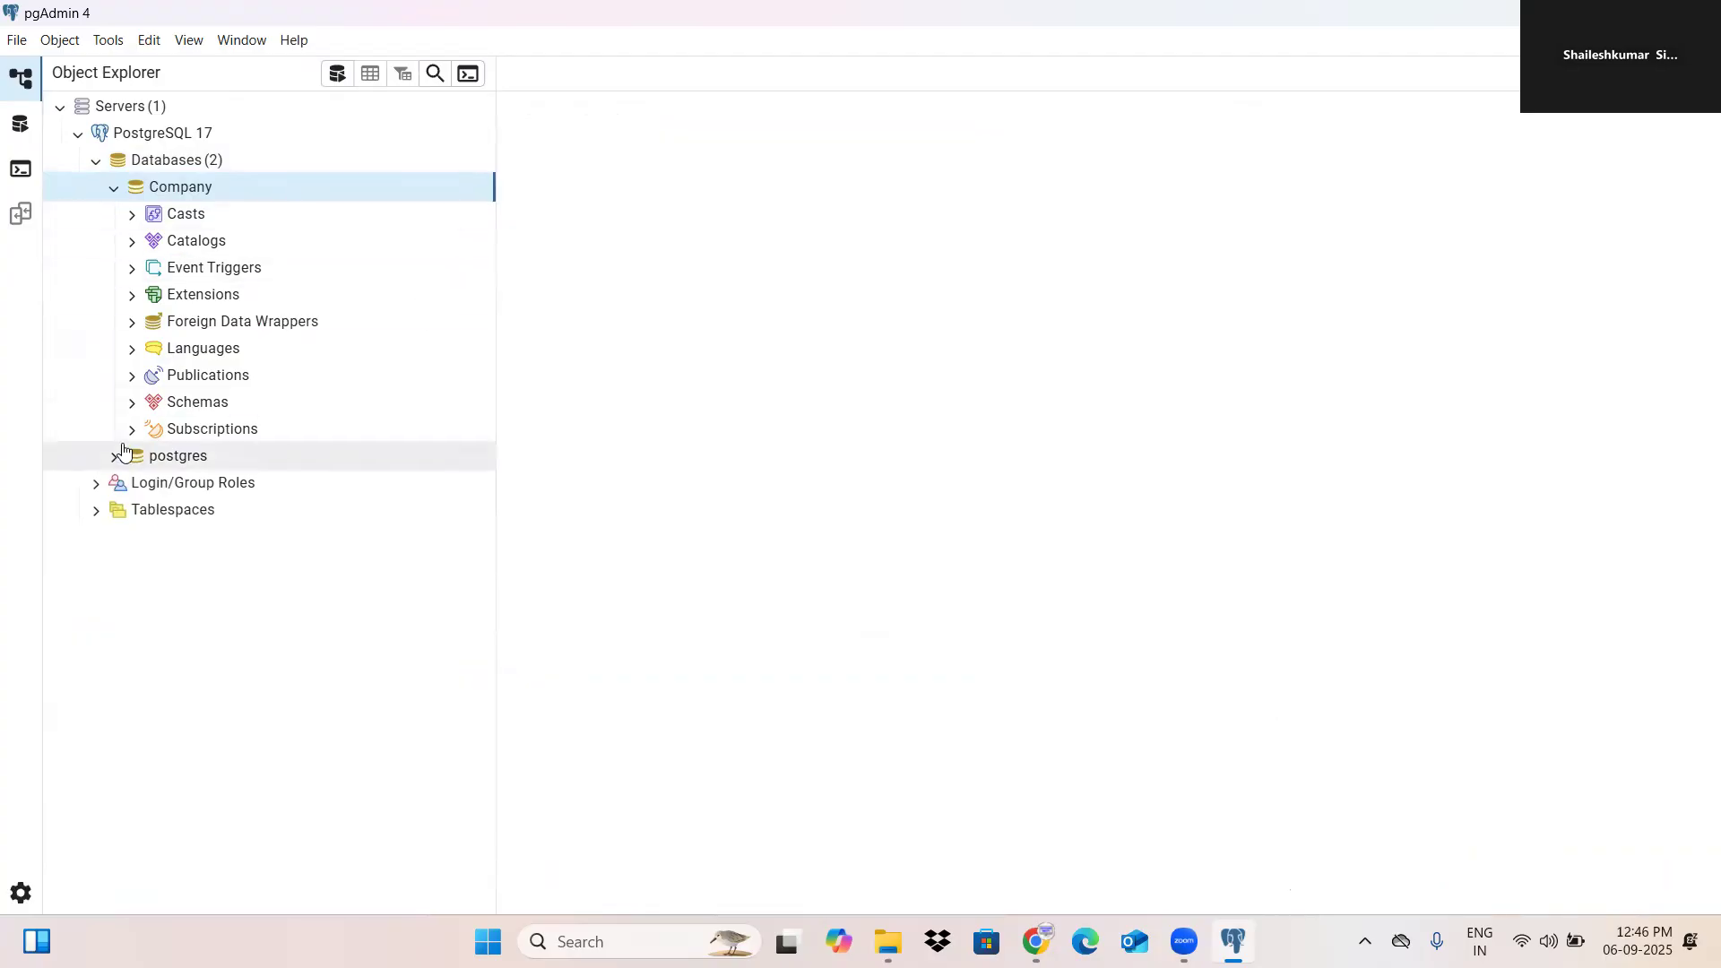
Step: Start a new table named Employee in the Company database's public schema, keeping public as its schema
left_click(133, 403)
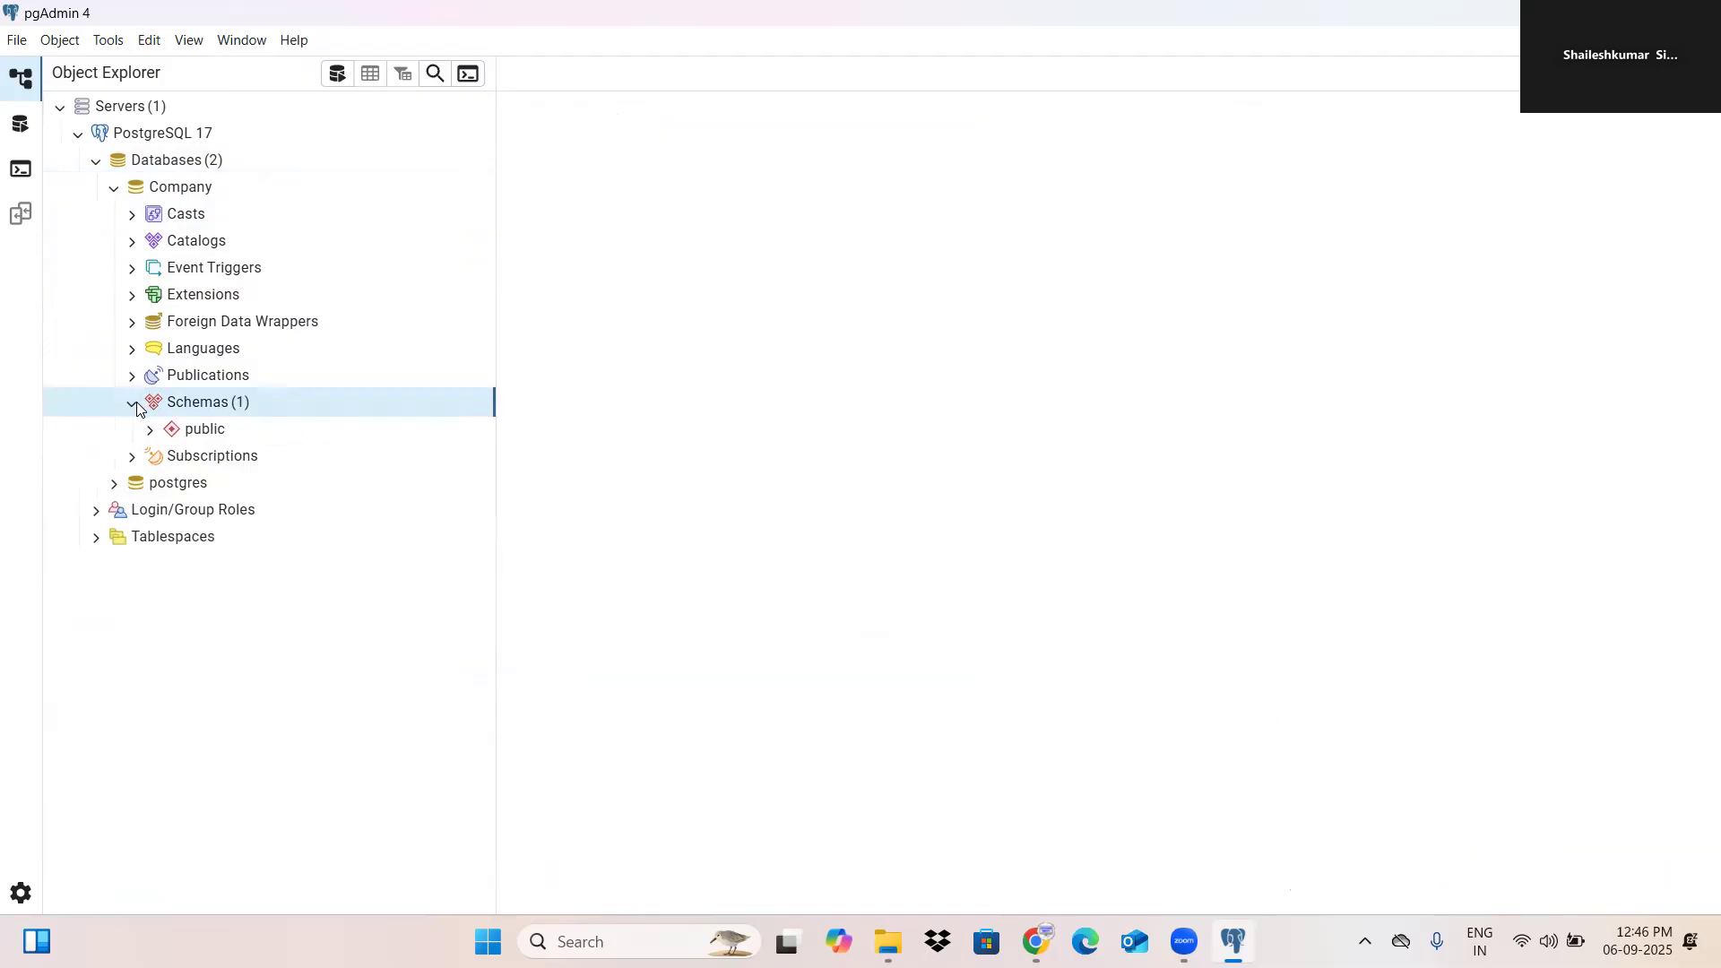
left_click(150, 429)
scroll(239, 668, "down", 1)
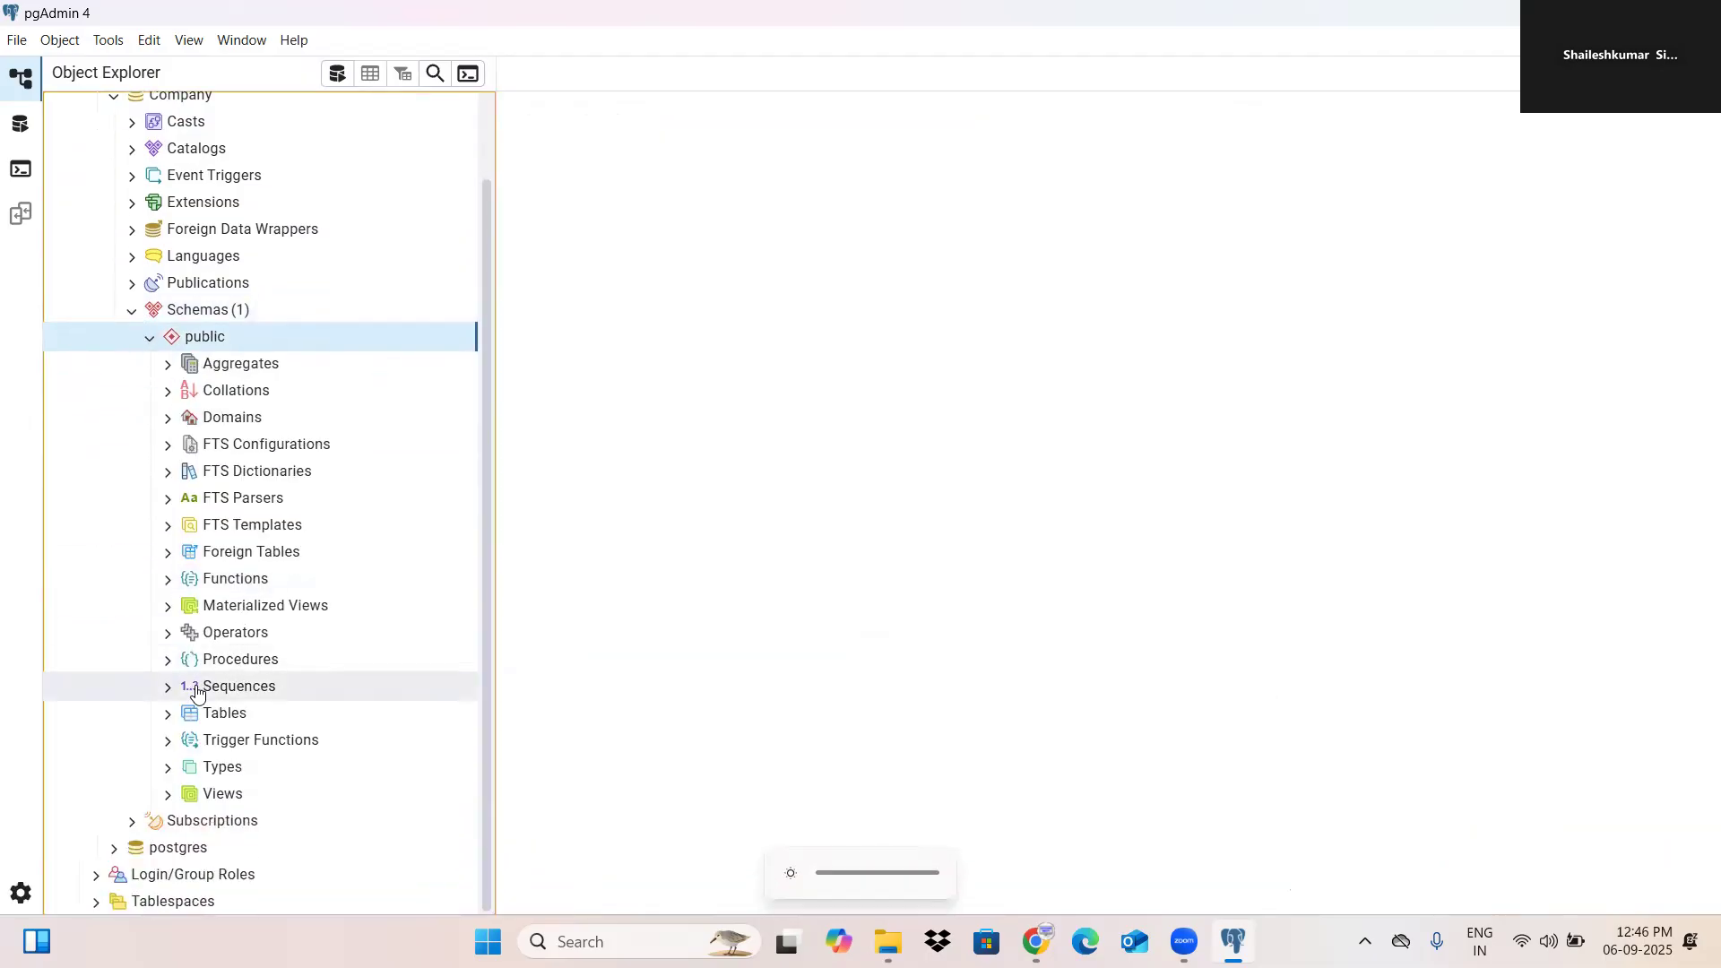
left_click(169, 715)
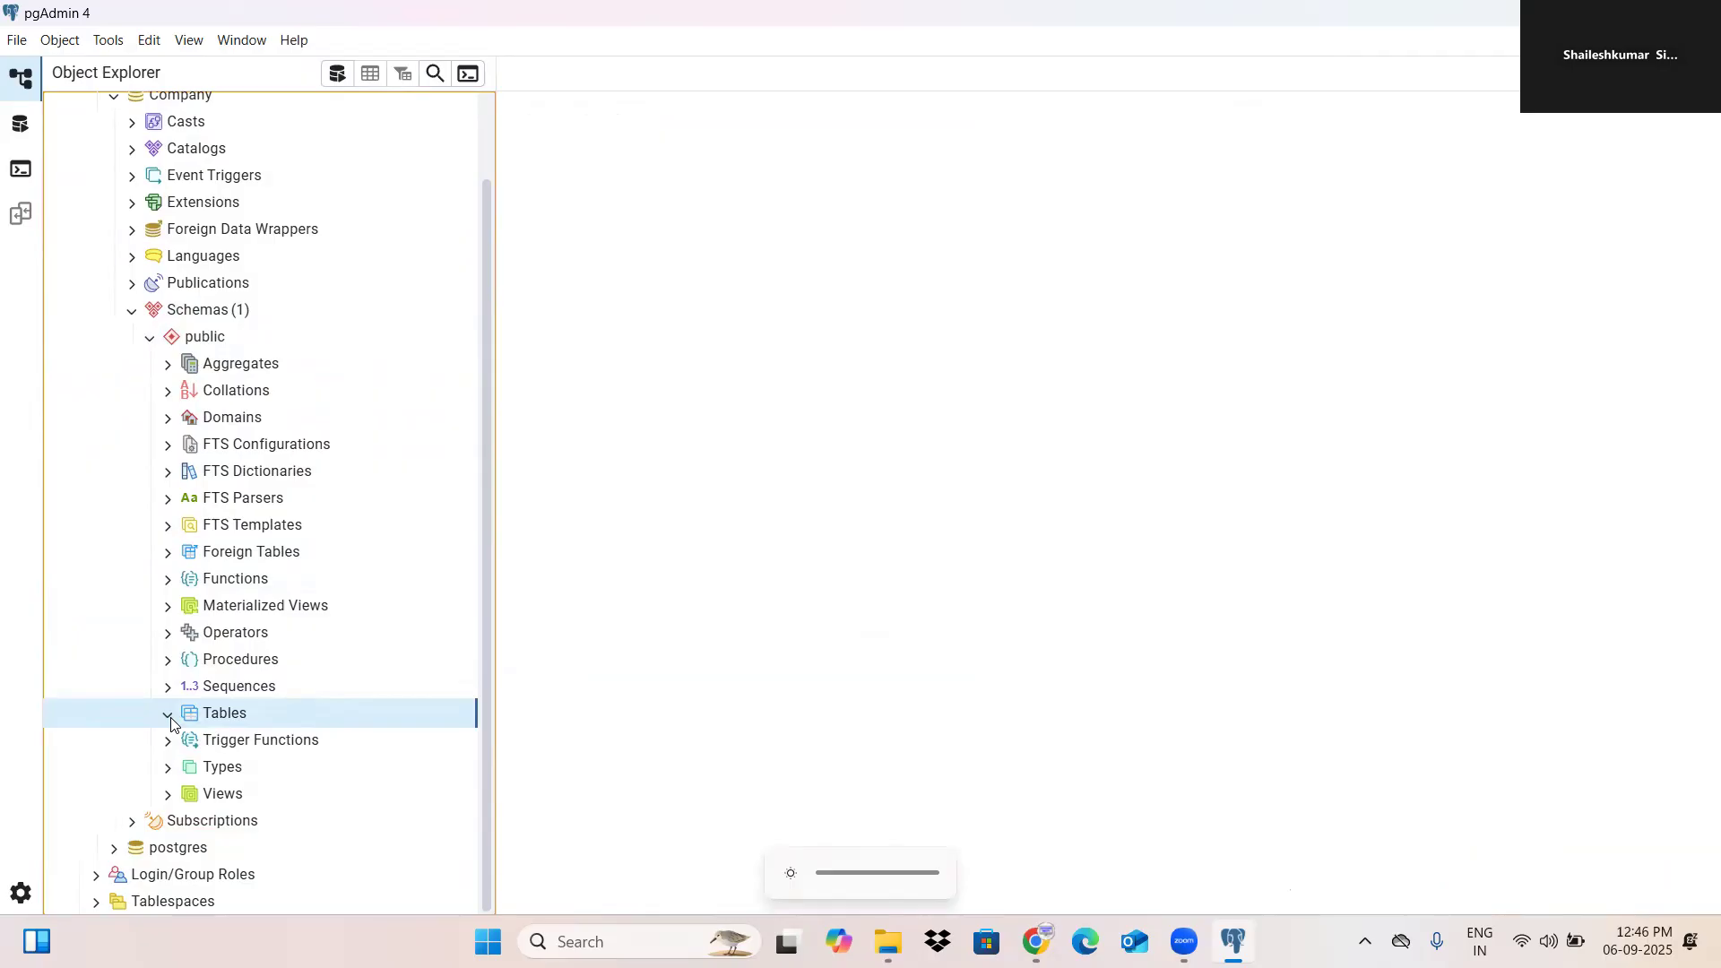
right_click(252, 714)
mouse_move(305, 734)
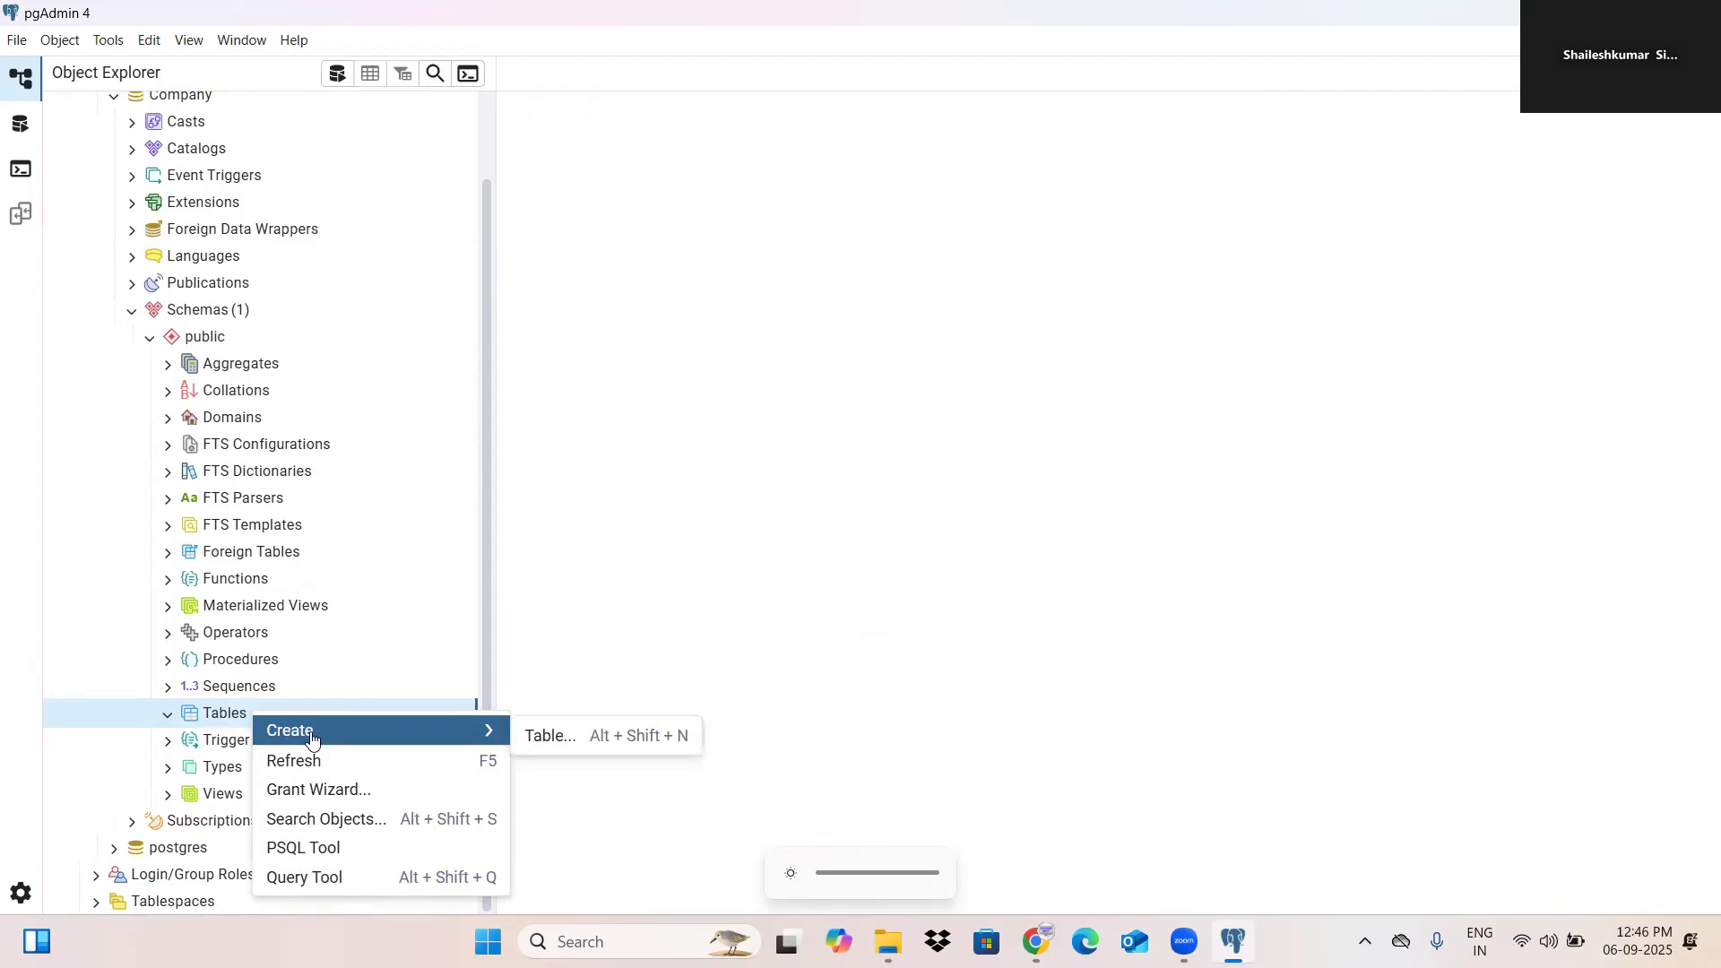
left_click(550, 740)
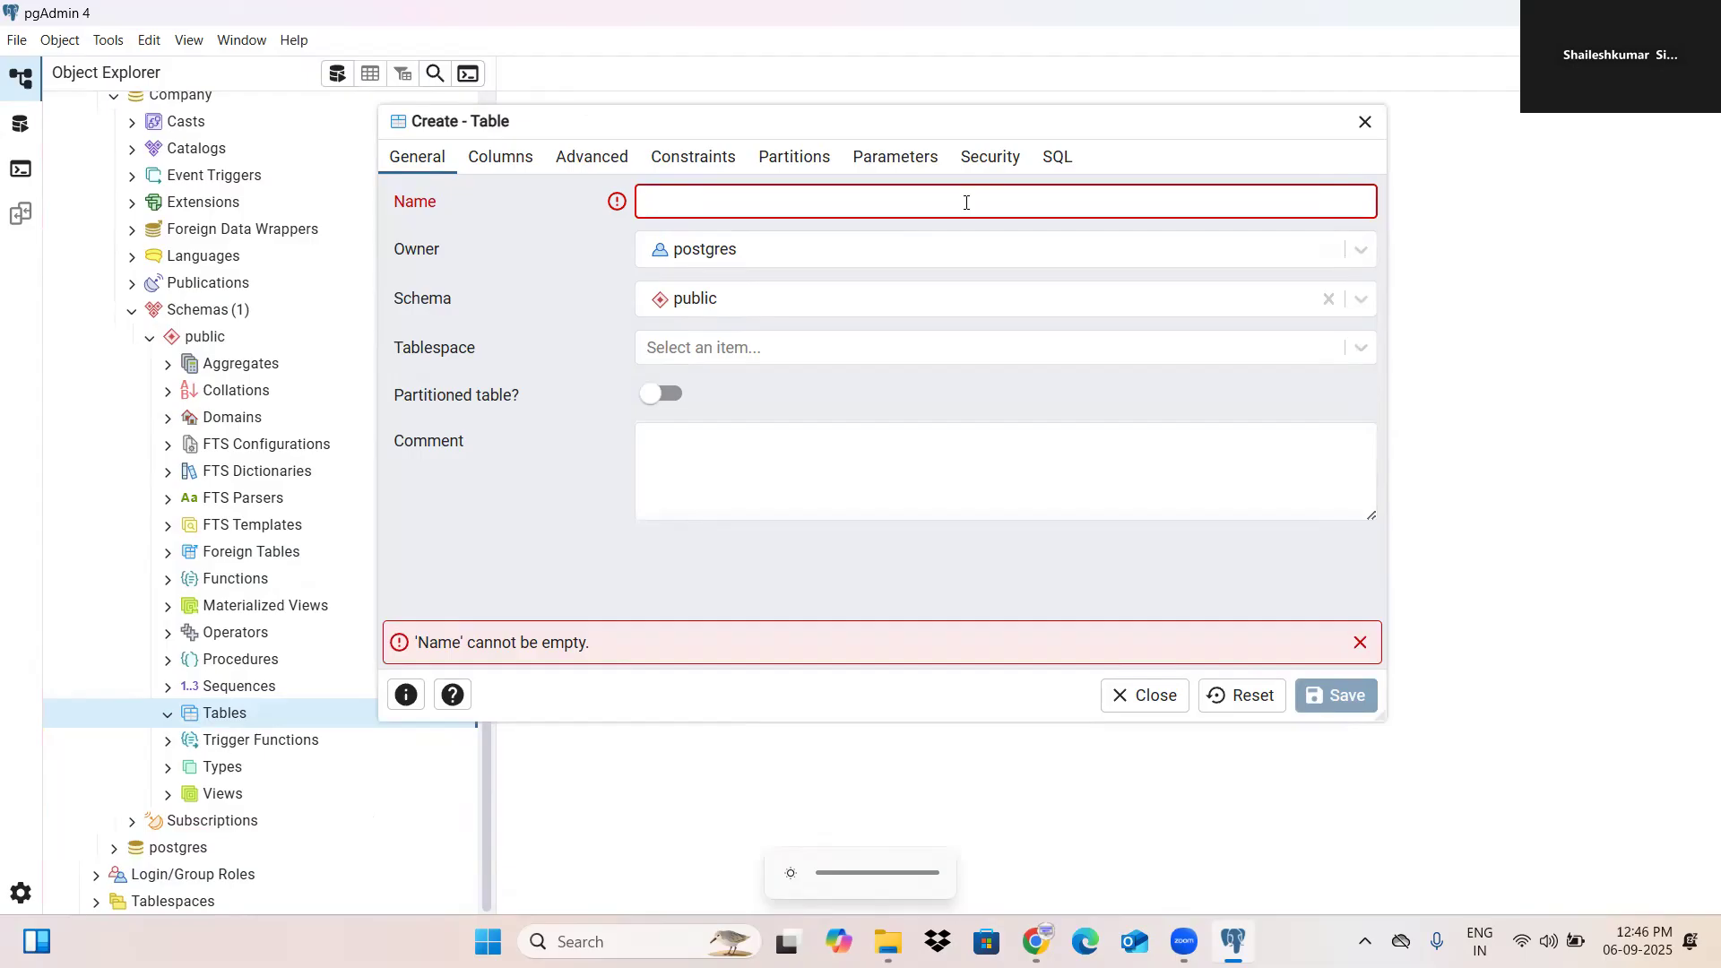
type("Employee")
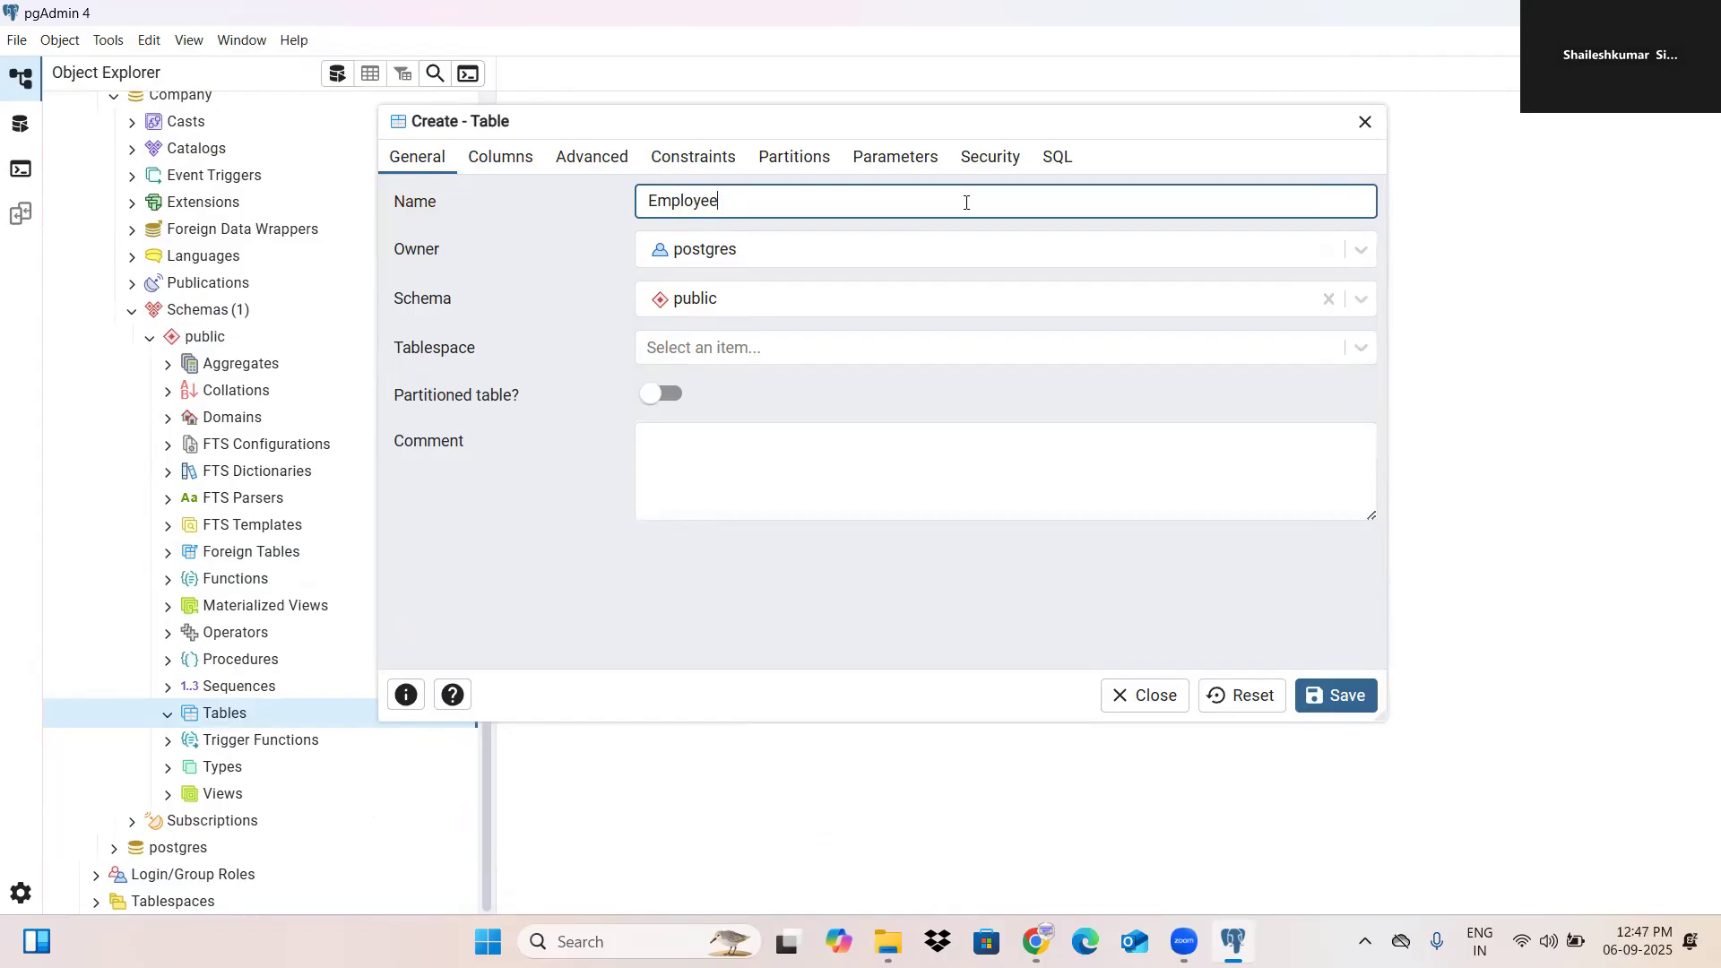
left_click(840, 305)
left_click(839, 305)
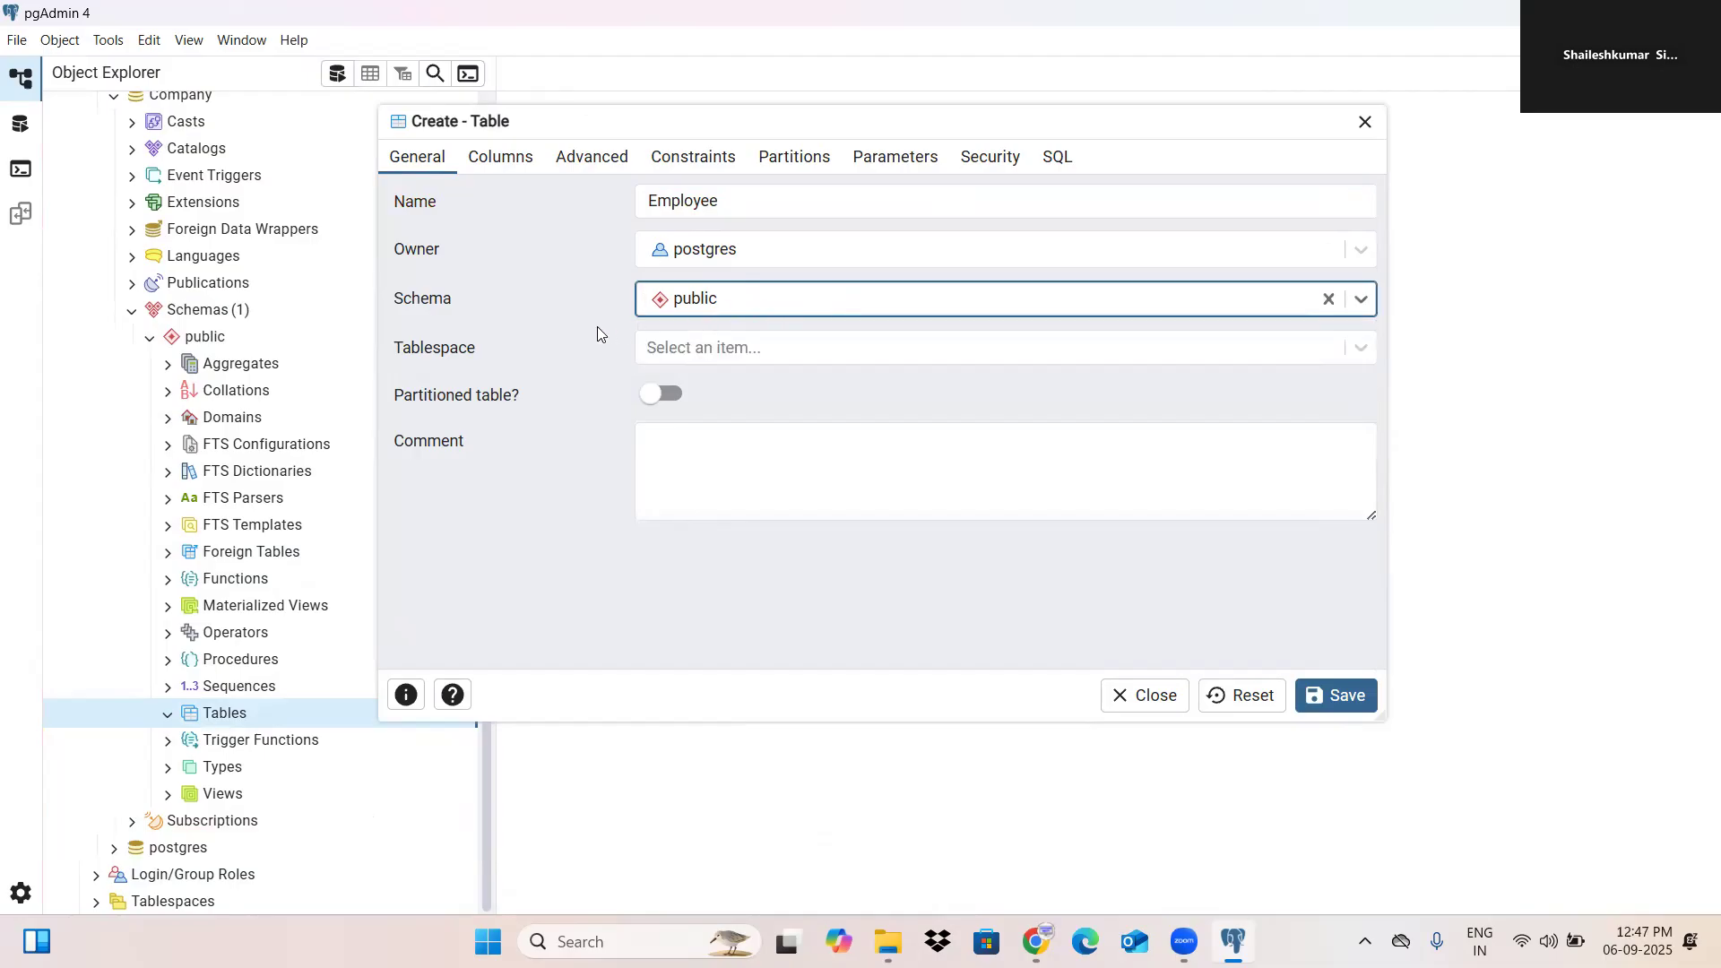
key("XF86MonBrightnessDown")
Step: Add an Id column of type integer to the new table, marked Not NULL and as the primary key
left_click(504, 167)
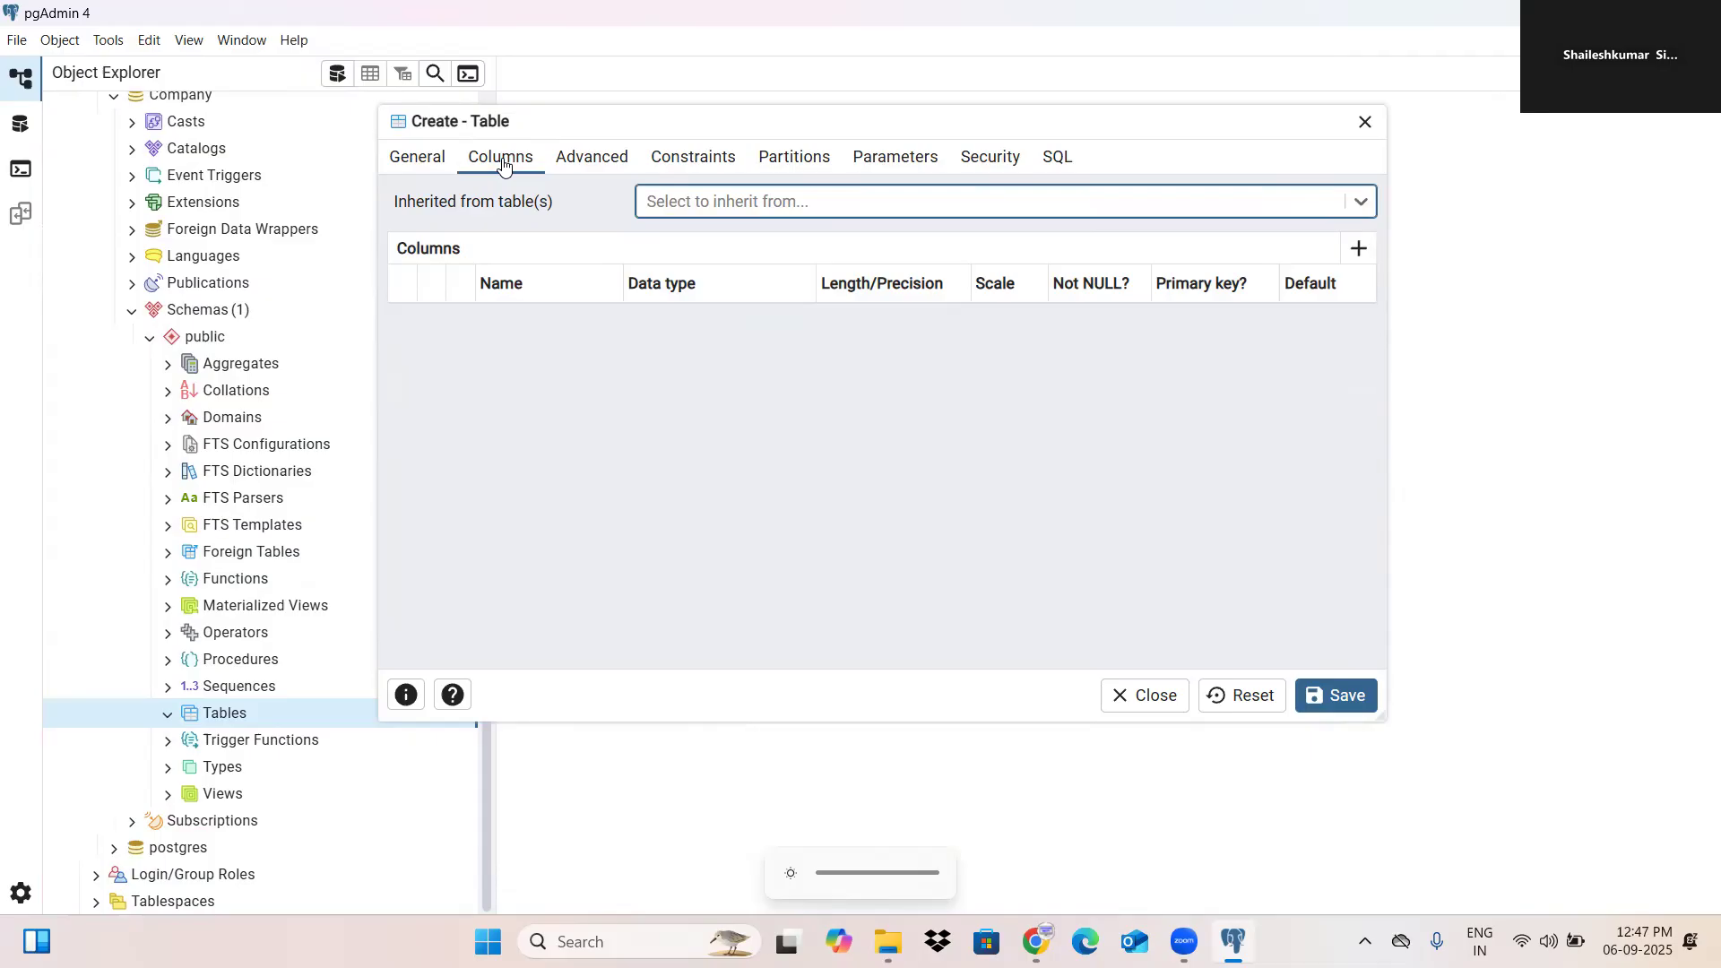
left_click(1359, 251)
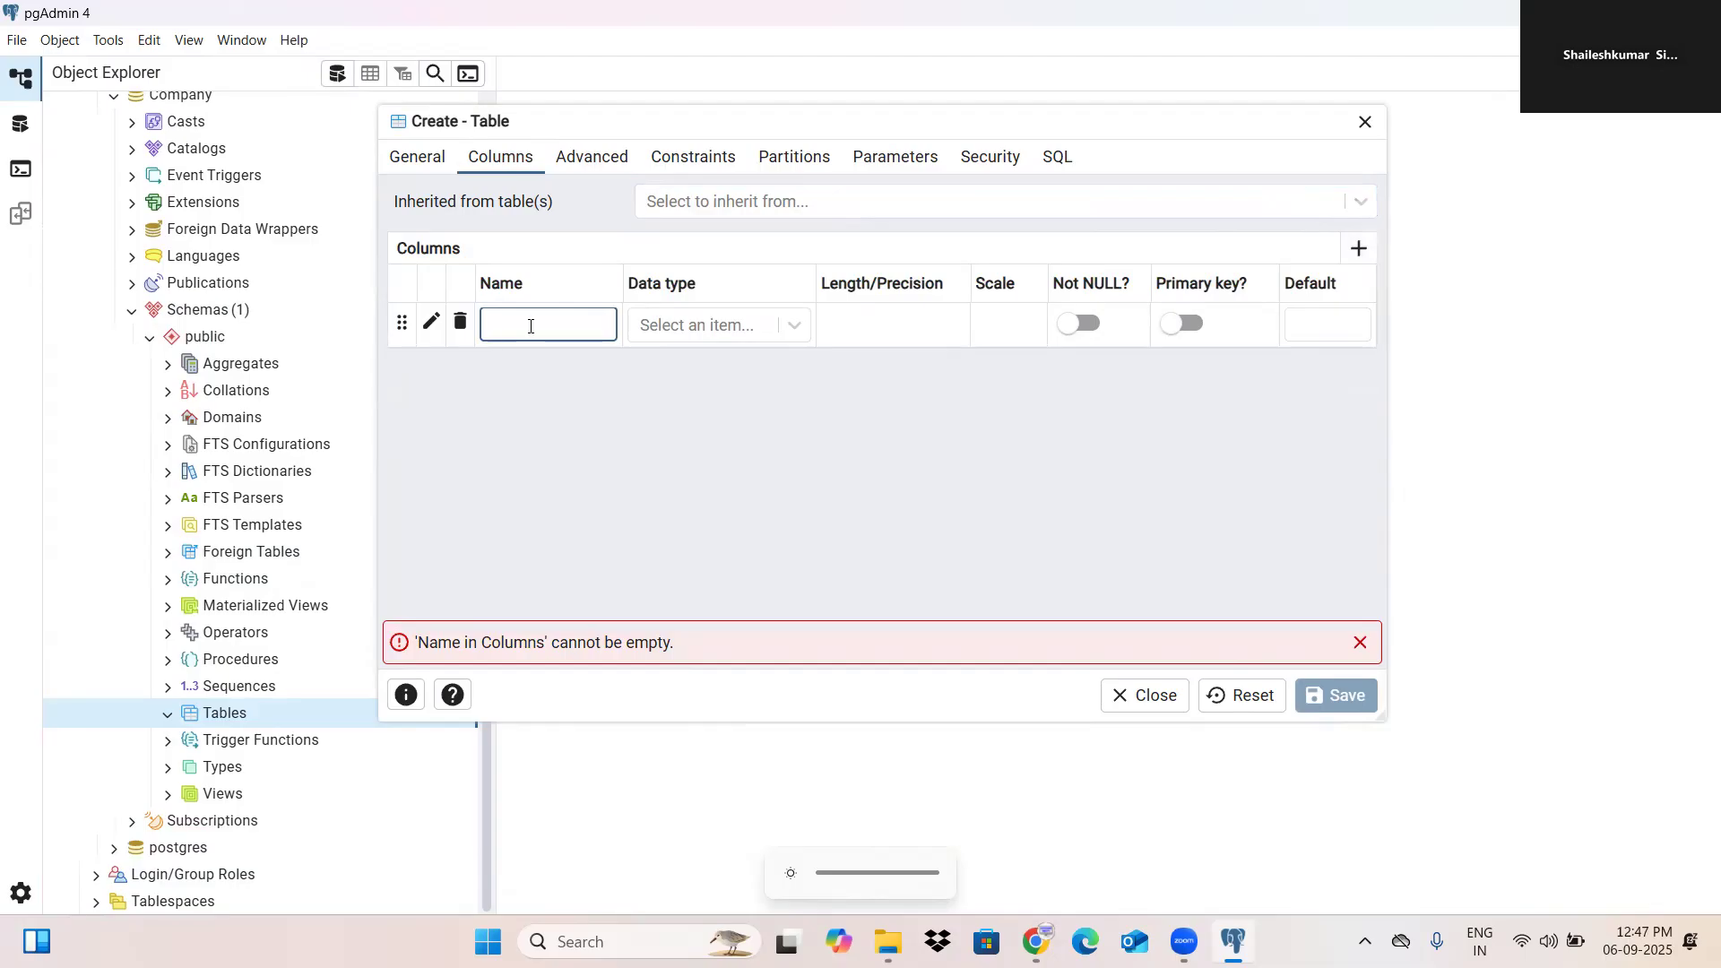
type("Id")
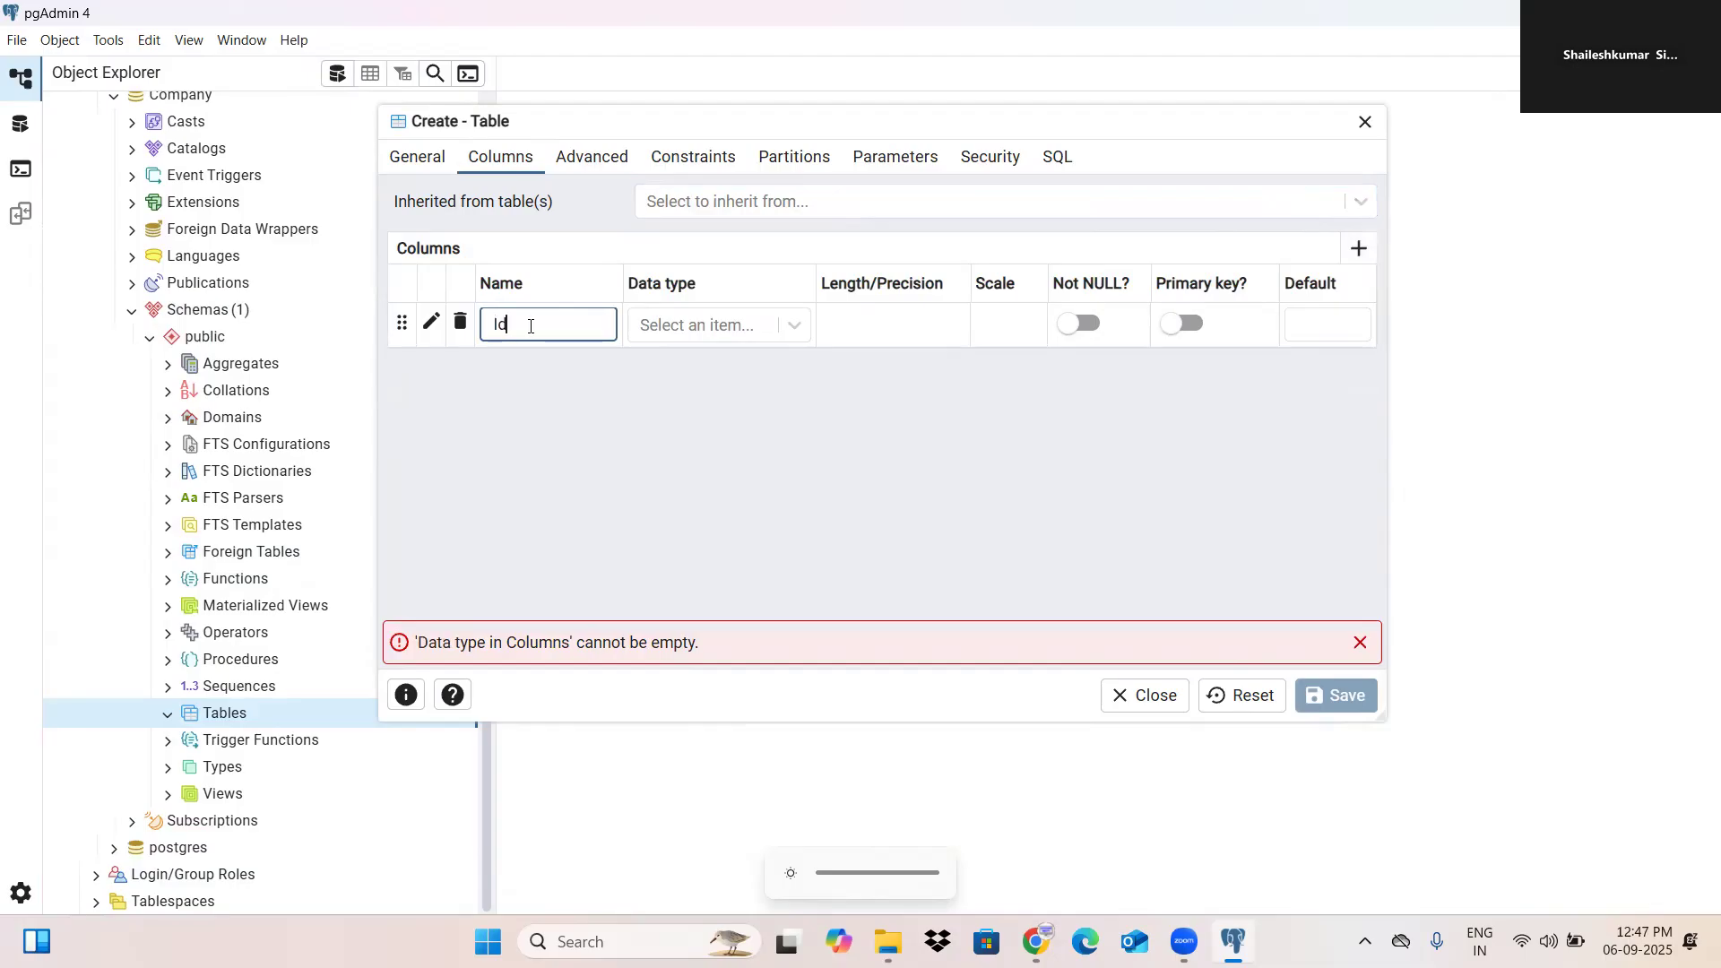
left_click(707, 326)
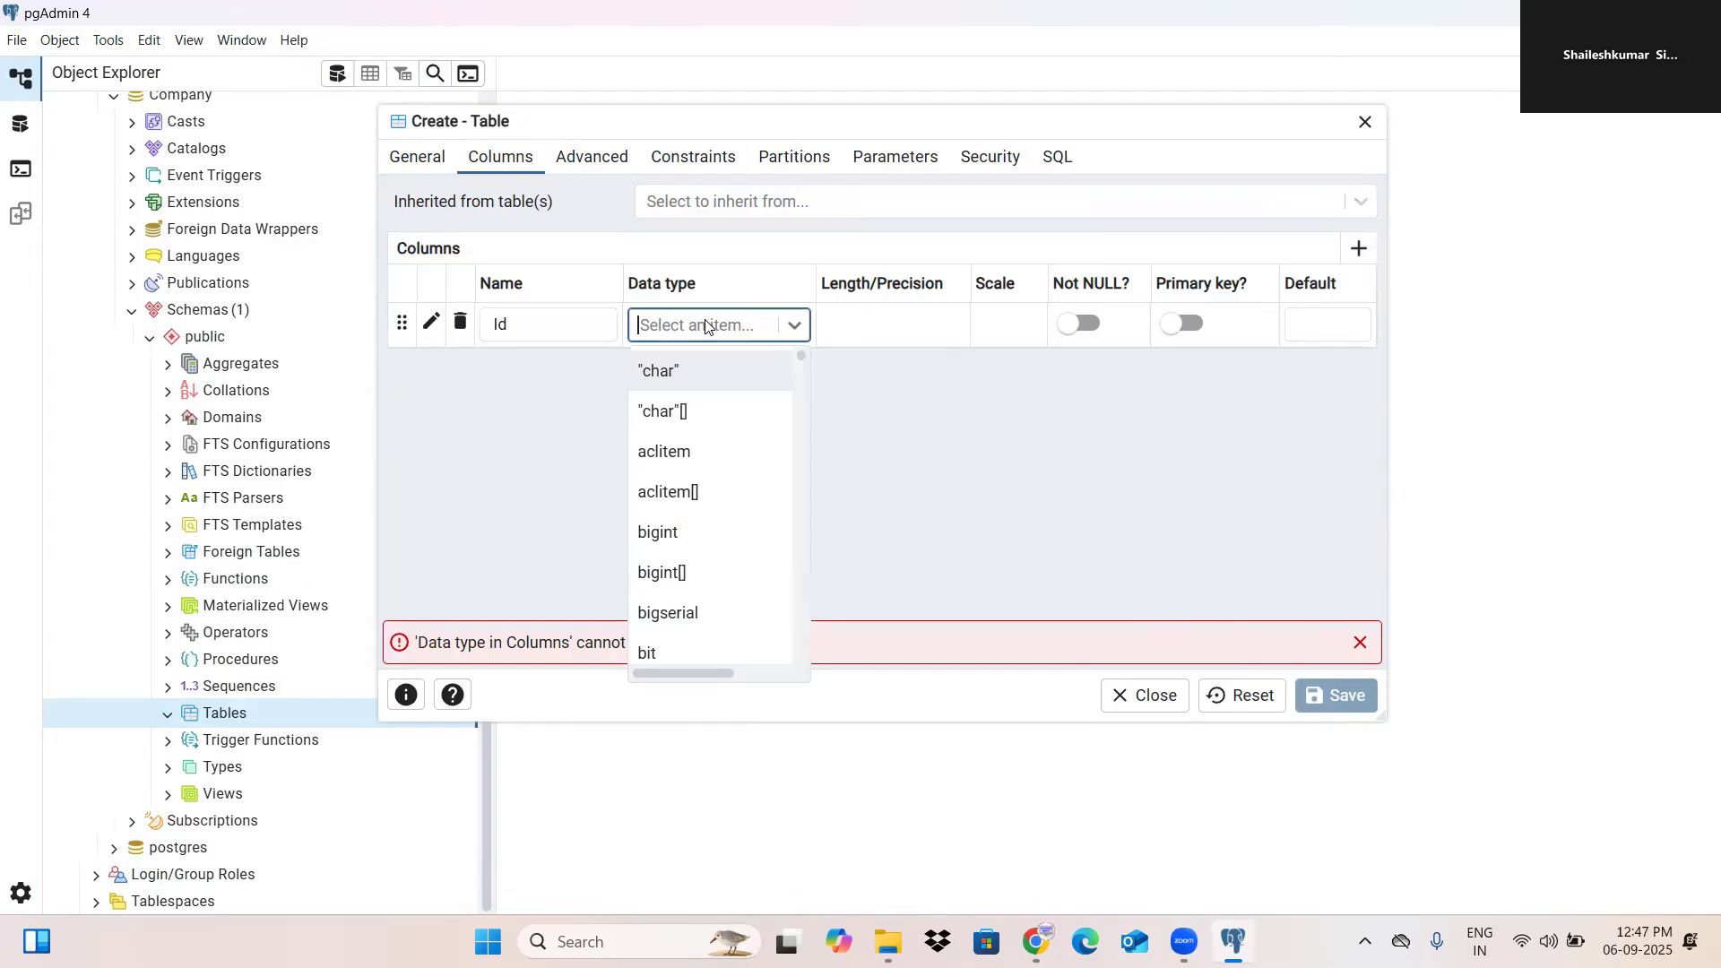
type("inte")
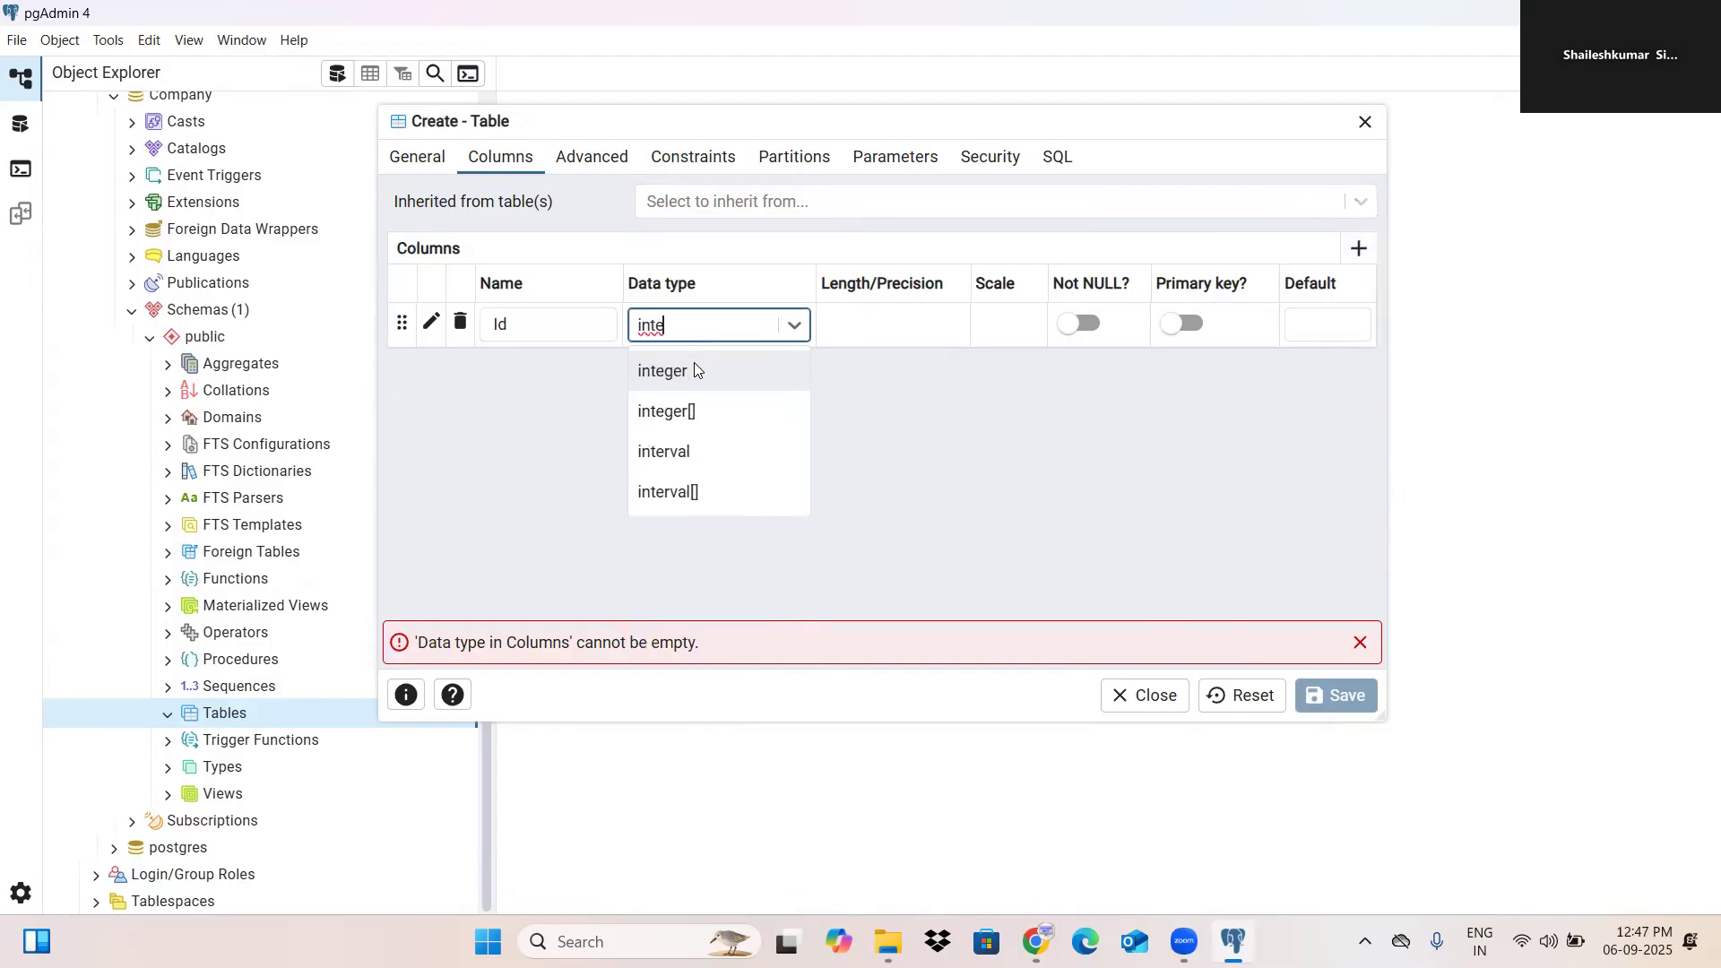
left_click(696, 370)
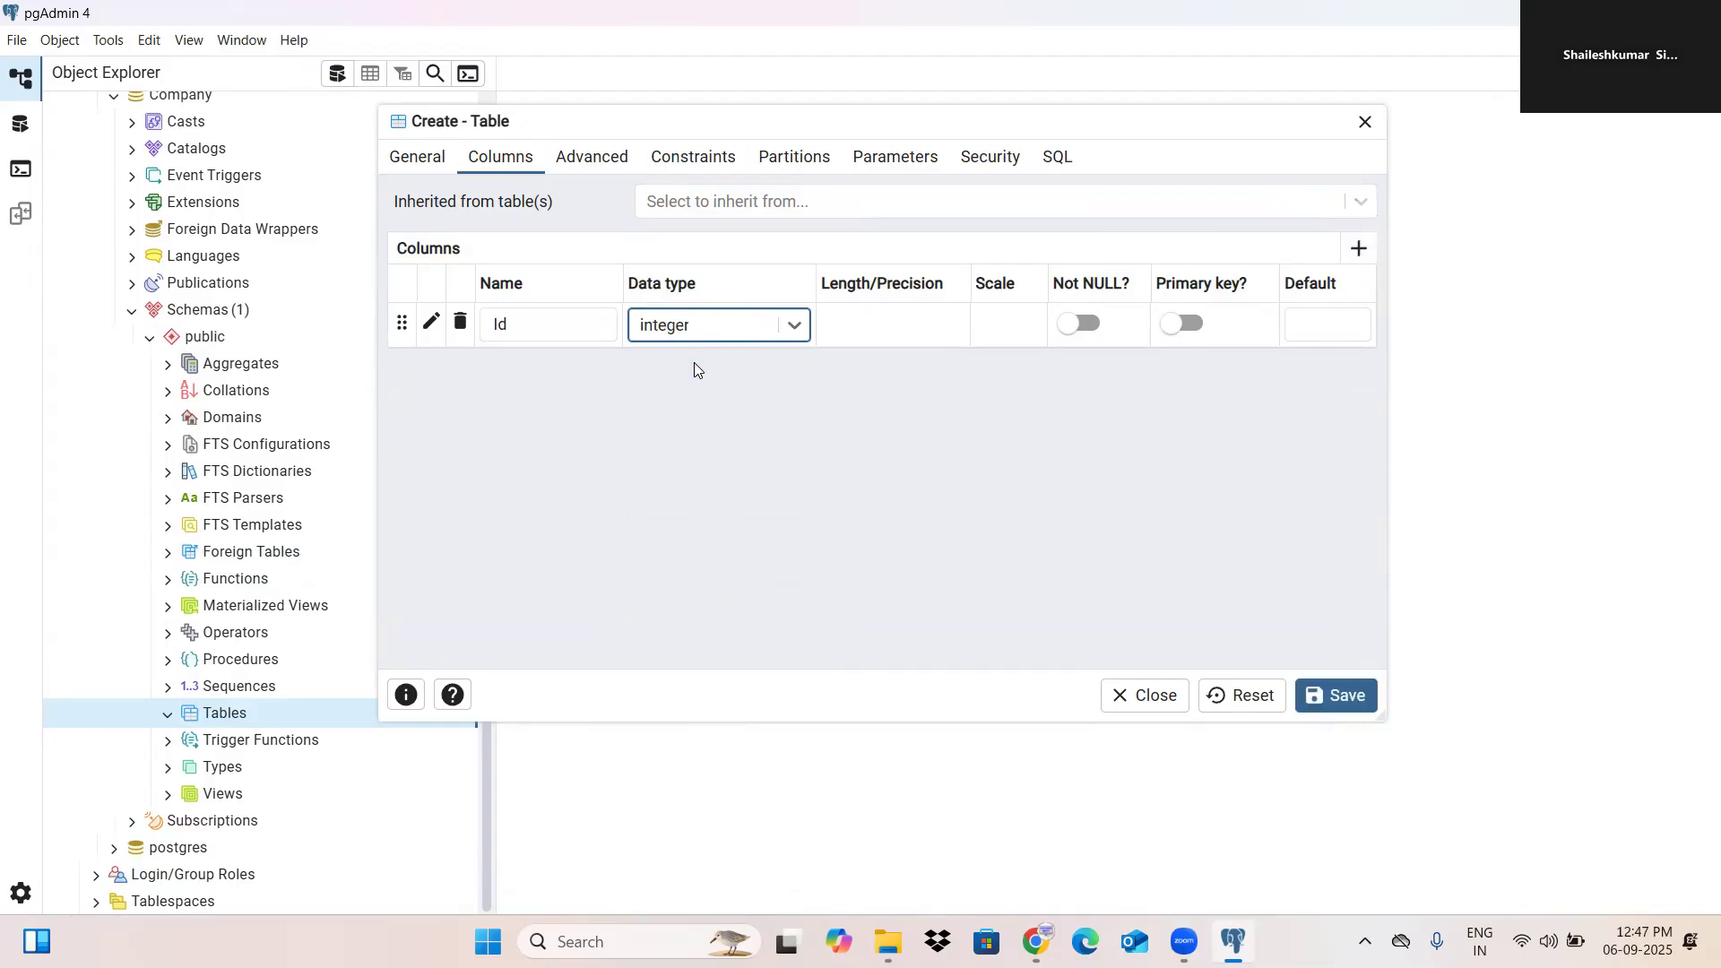
left_click(1091, 325)
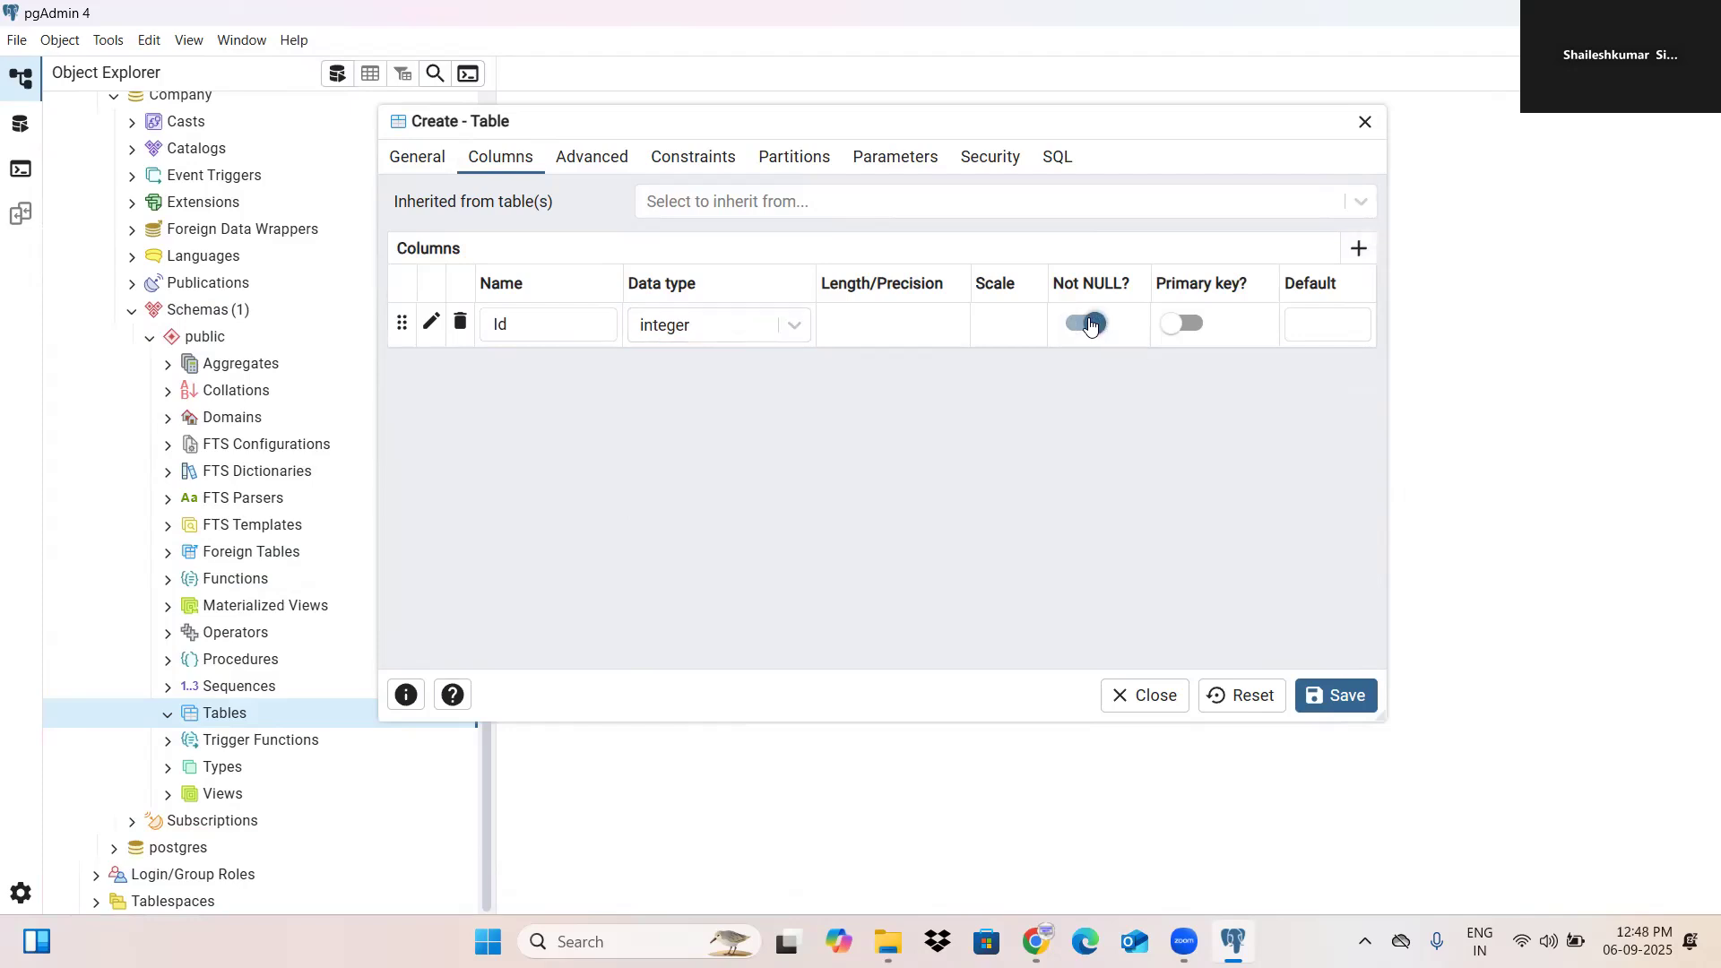
left_click(1198, 325)
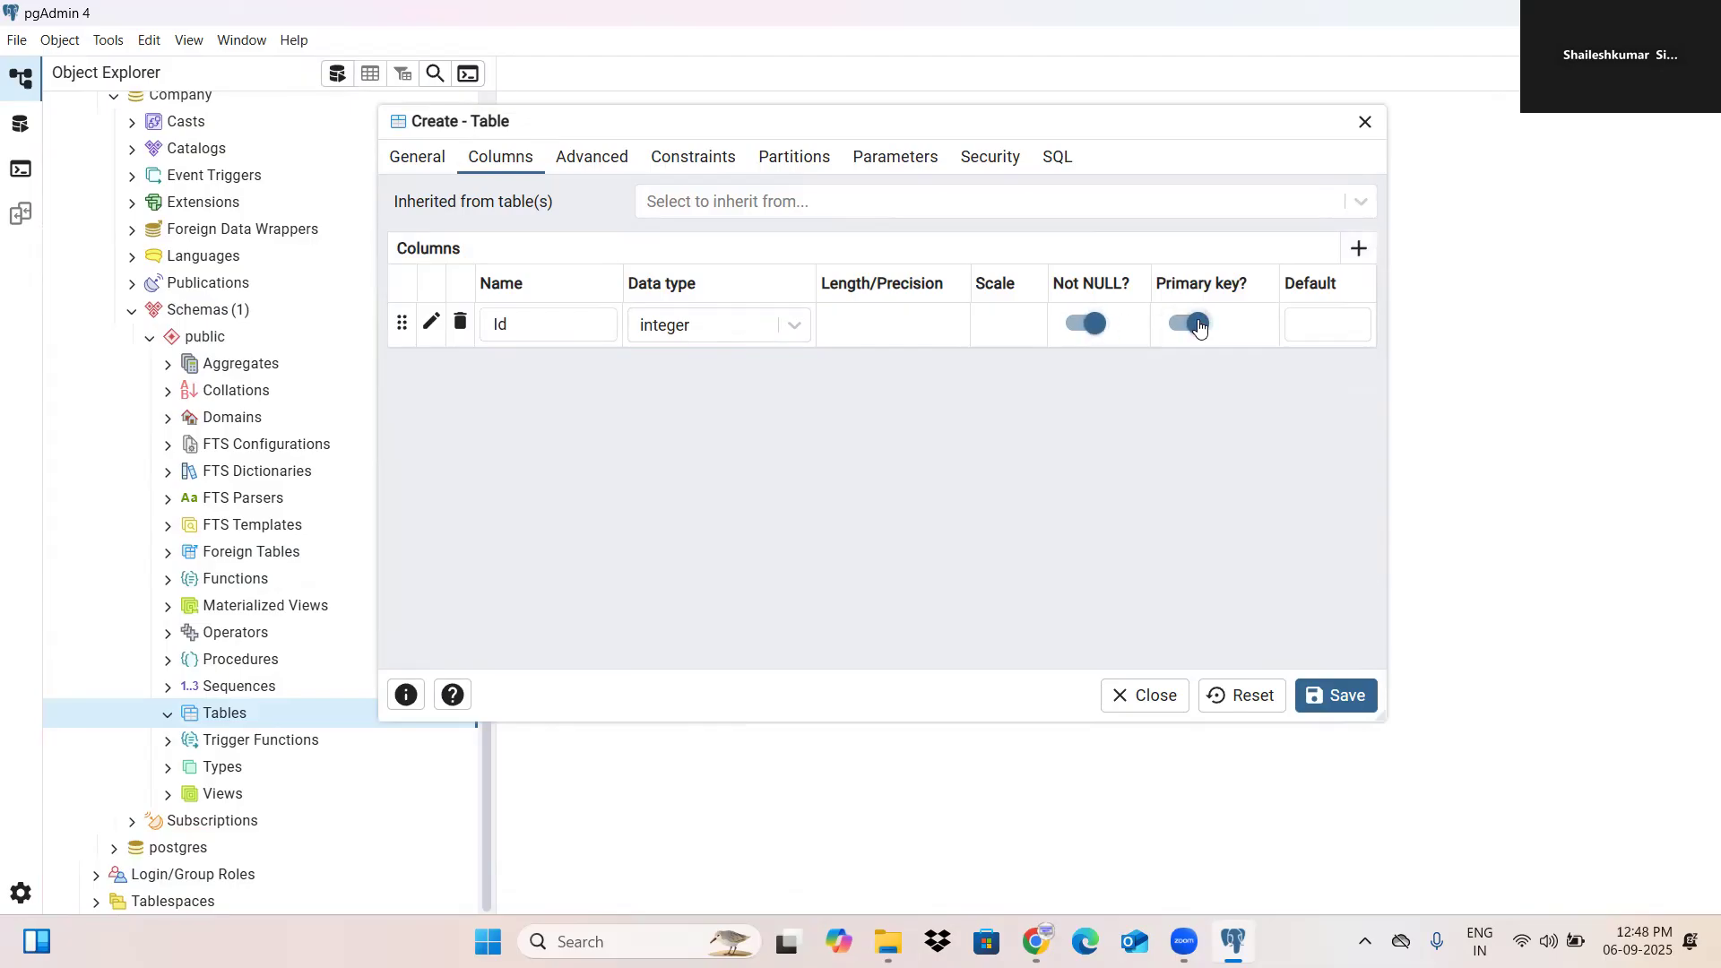
Step: Add a Name column of type character varying to the table and mark it Not NULL
left_click(1360, 250)
type("Name")
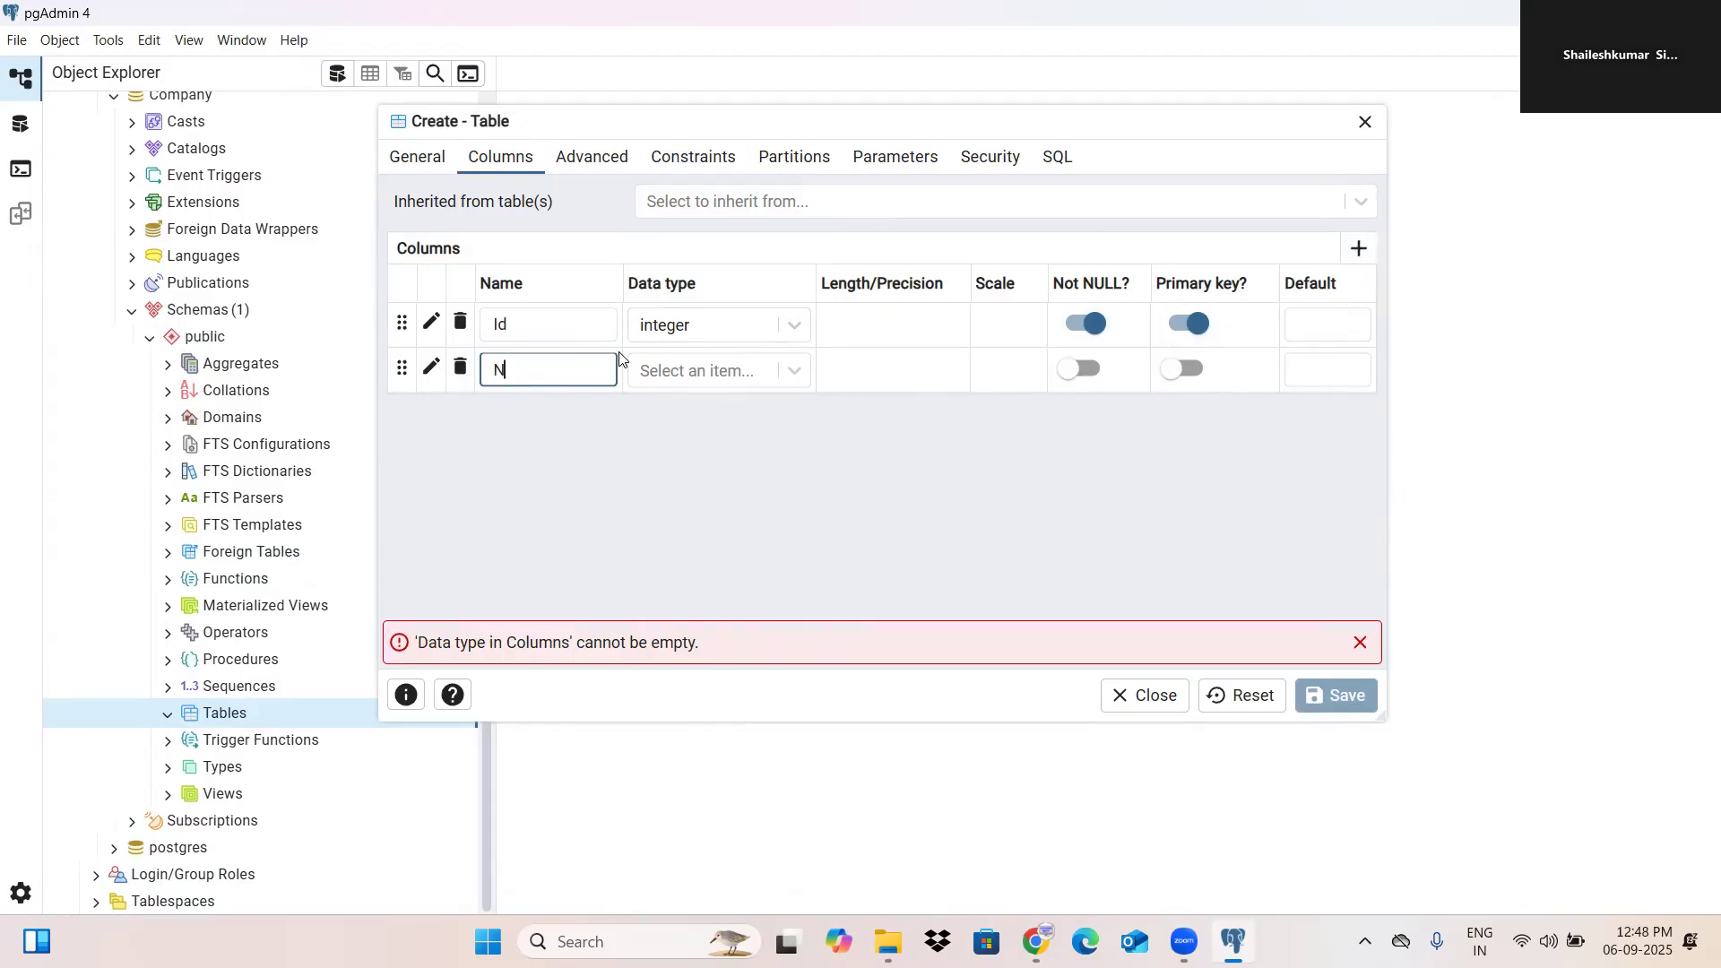
left_click(678, 373)
type("cha")
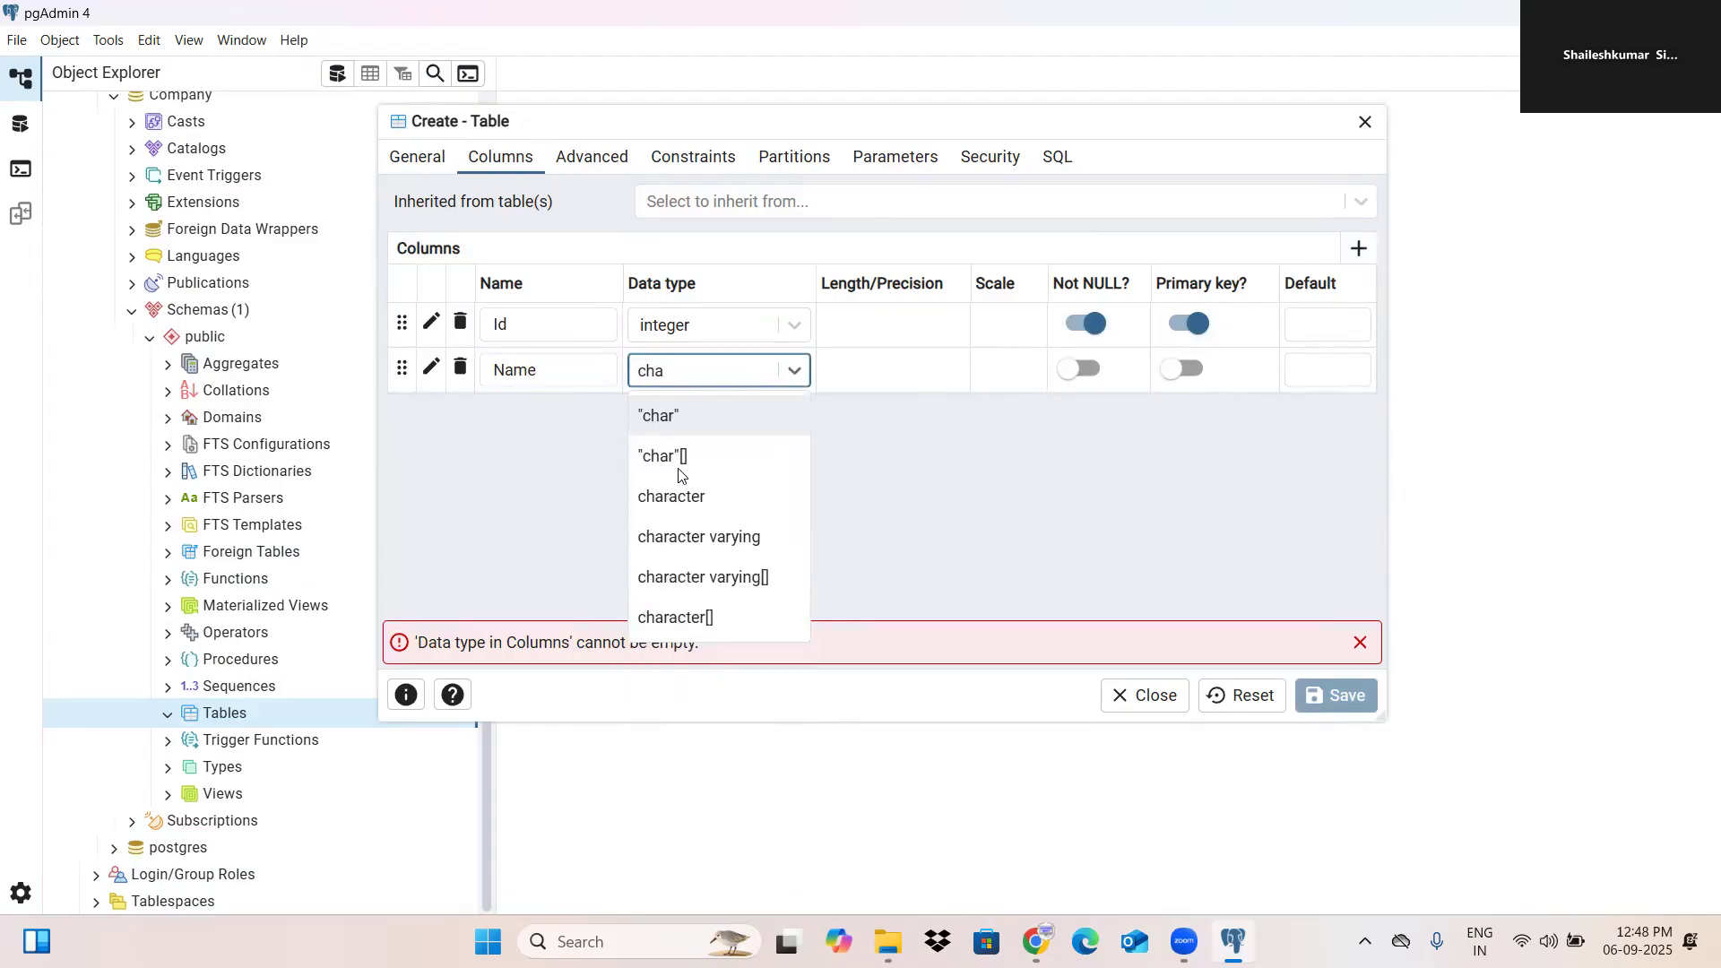
left_click(696, 534)
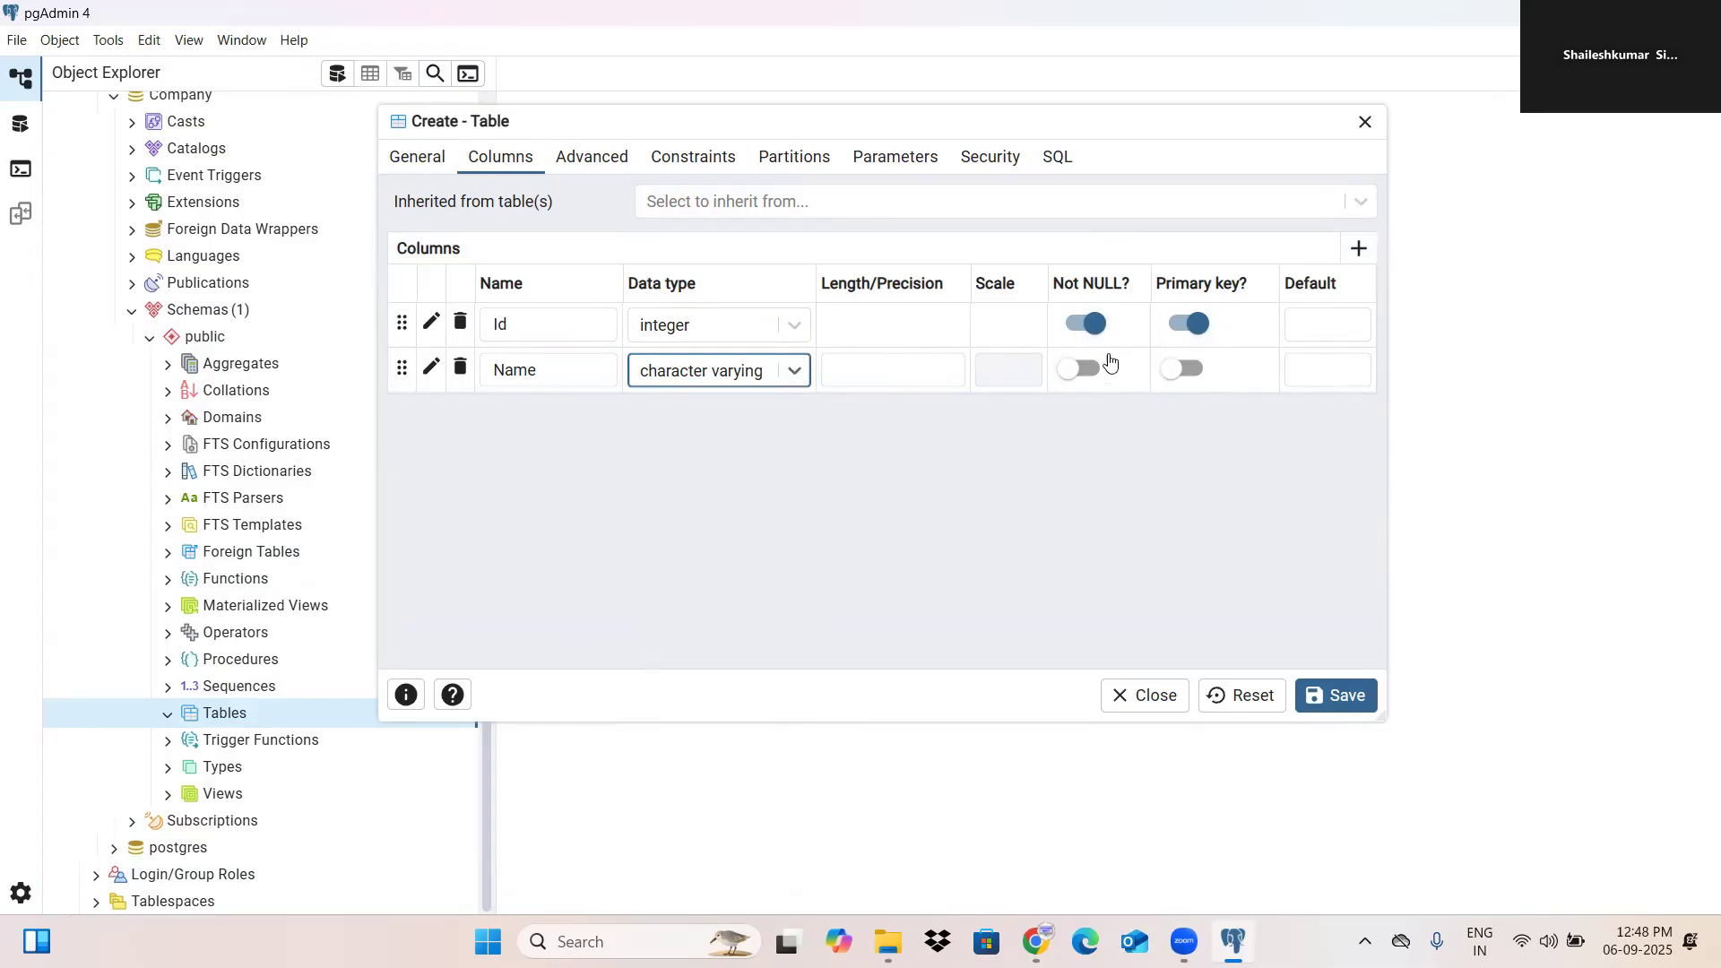
left_click(1086, 369)
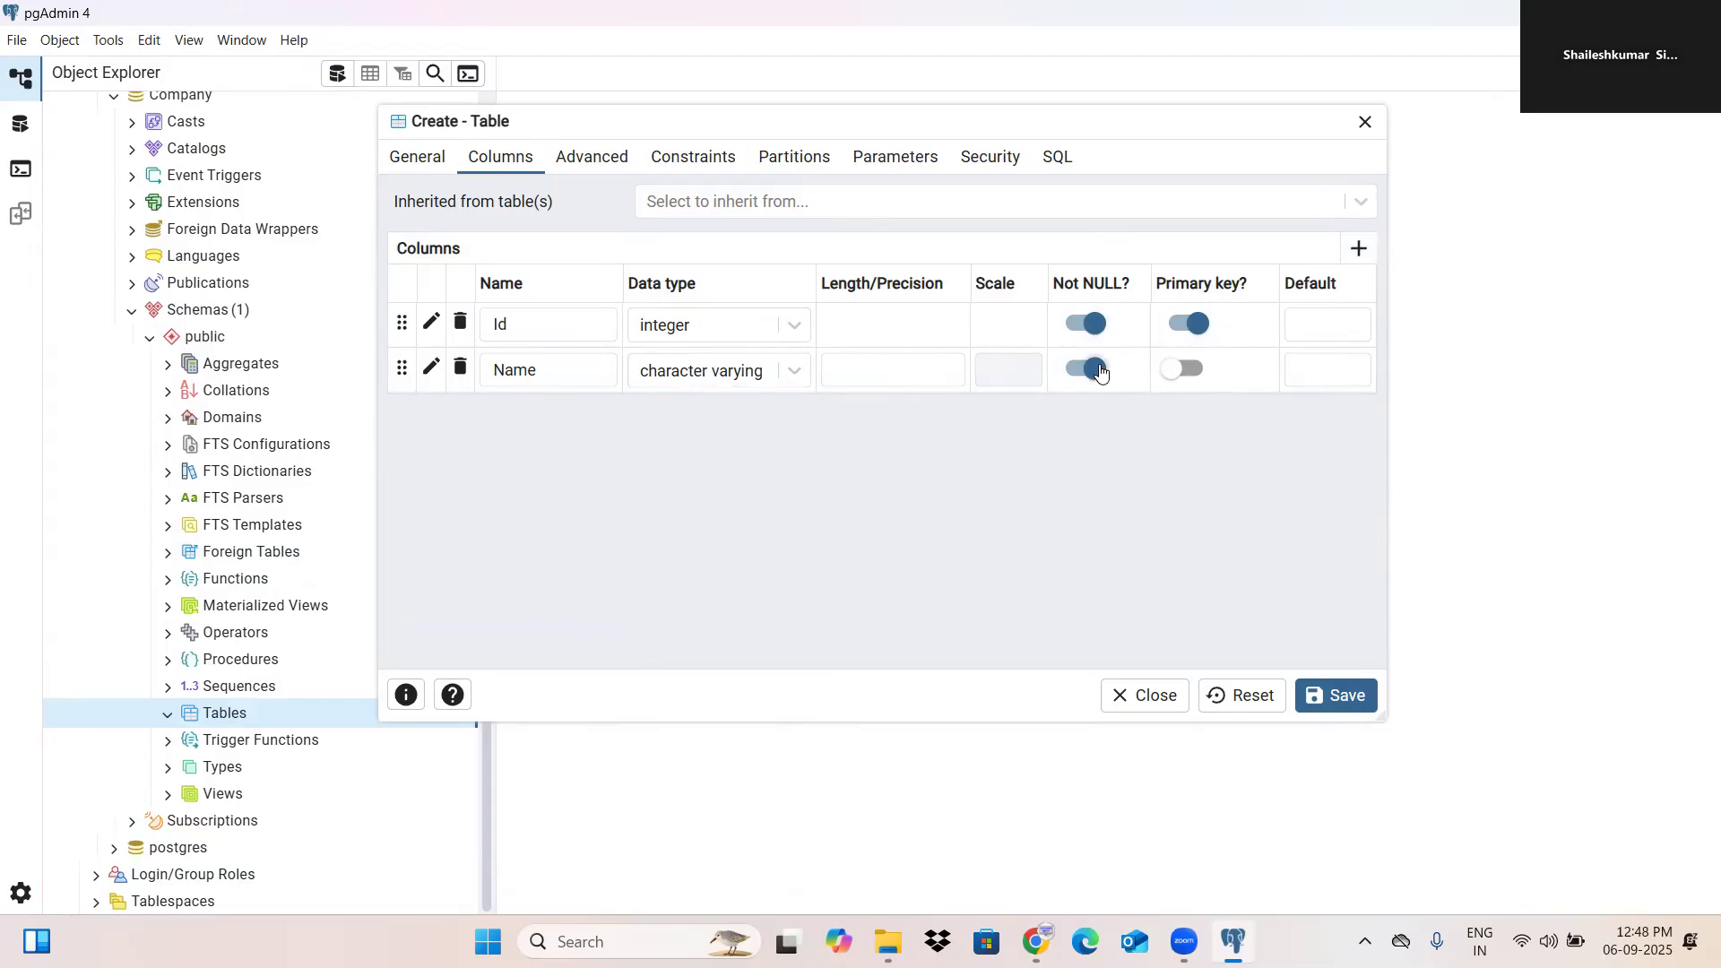
Step: Add a Salary column of type character varying to the table and mark it Not NULL
left_click(1356, 259)
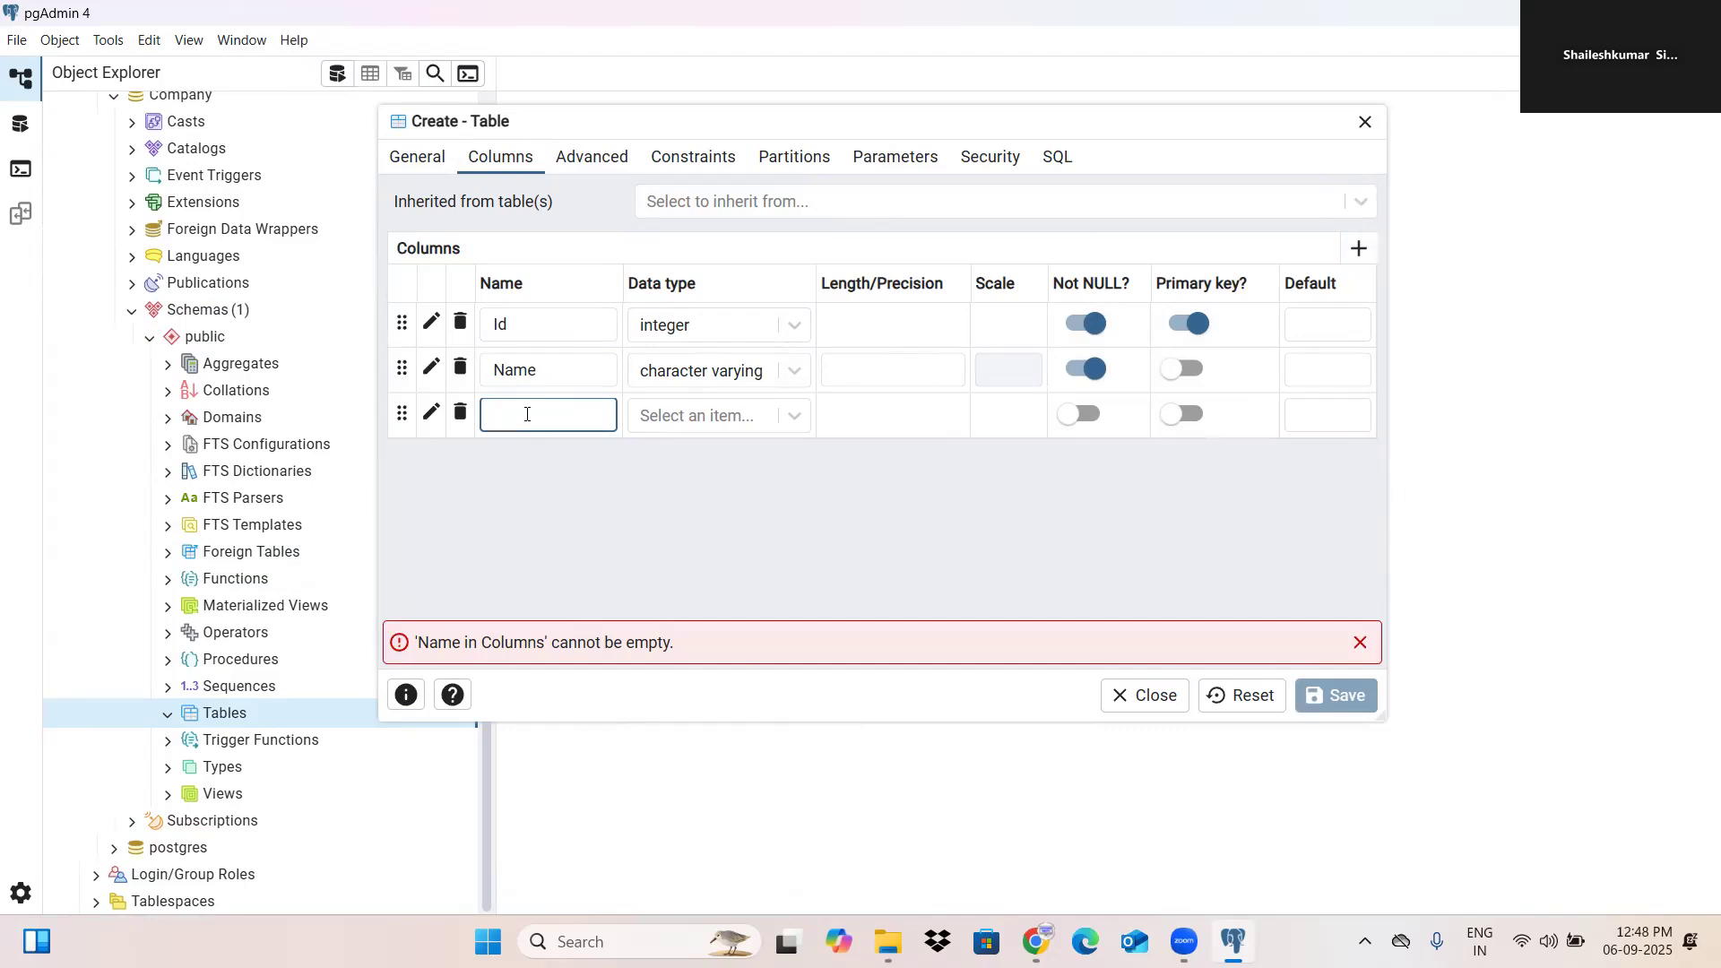
type("Salary")
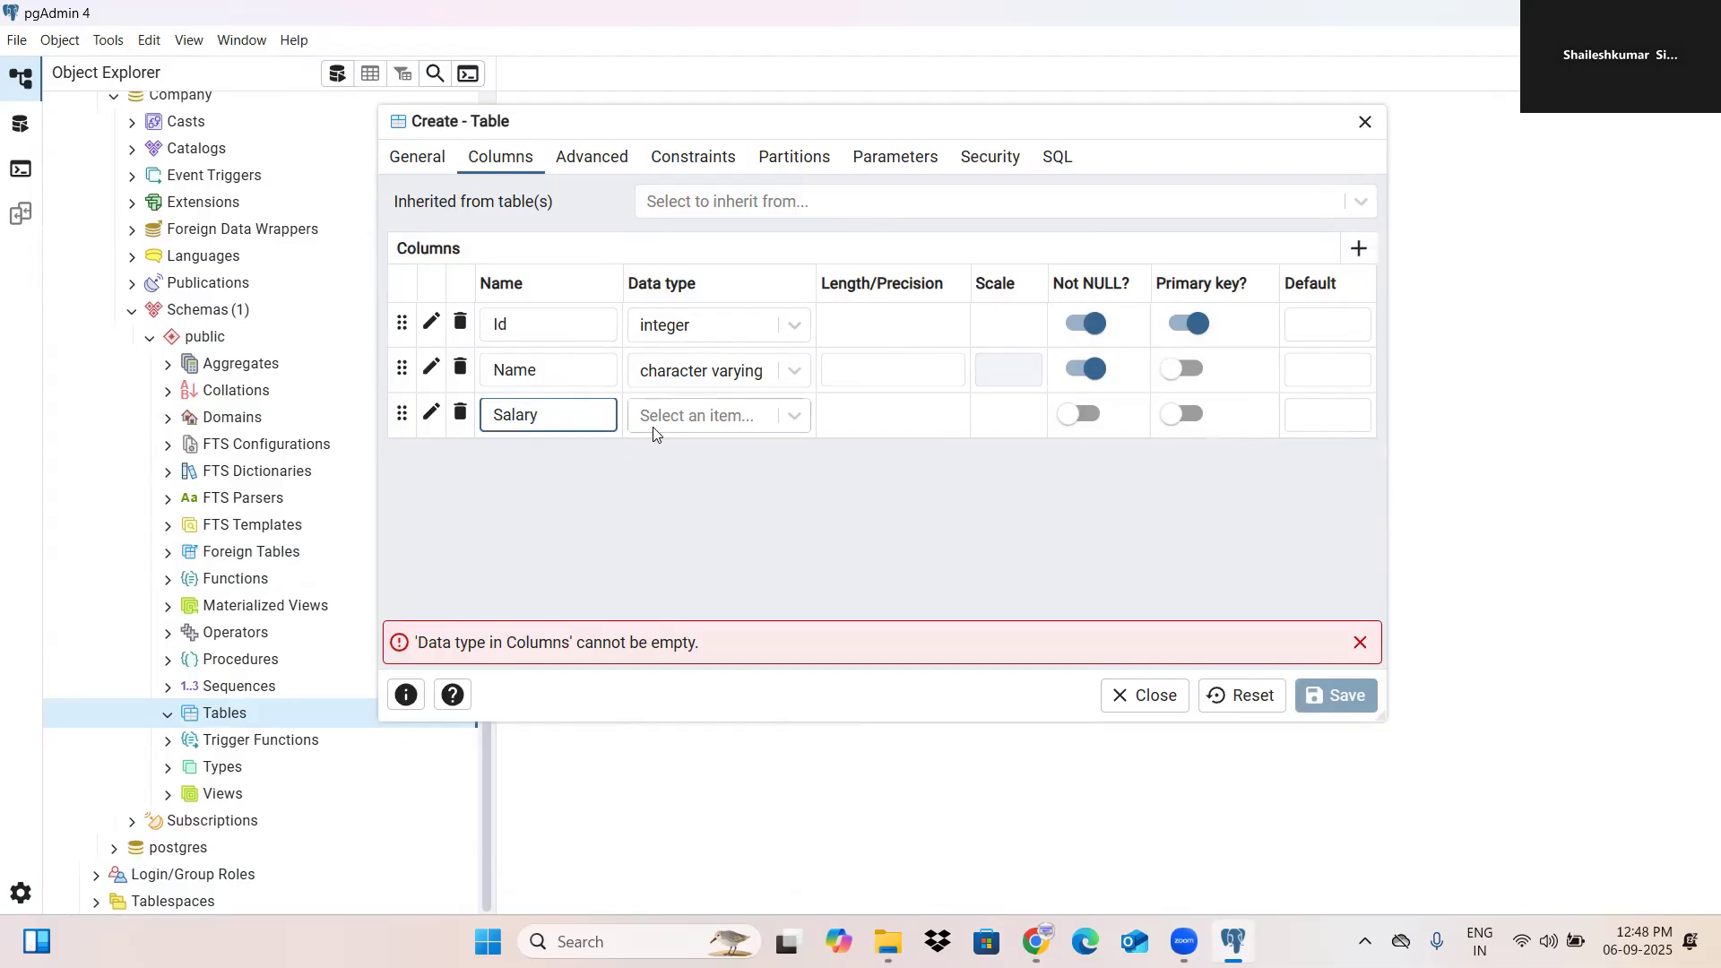
left_click(682, 426)
type("chara")
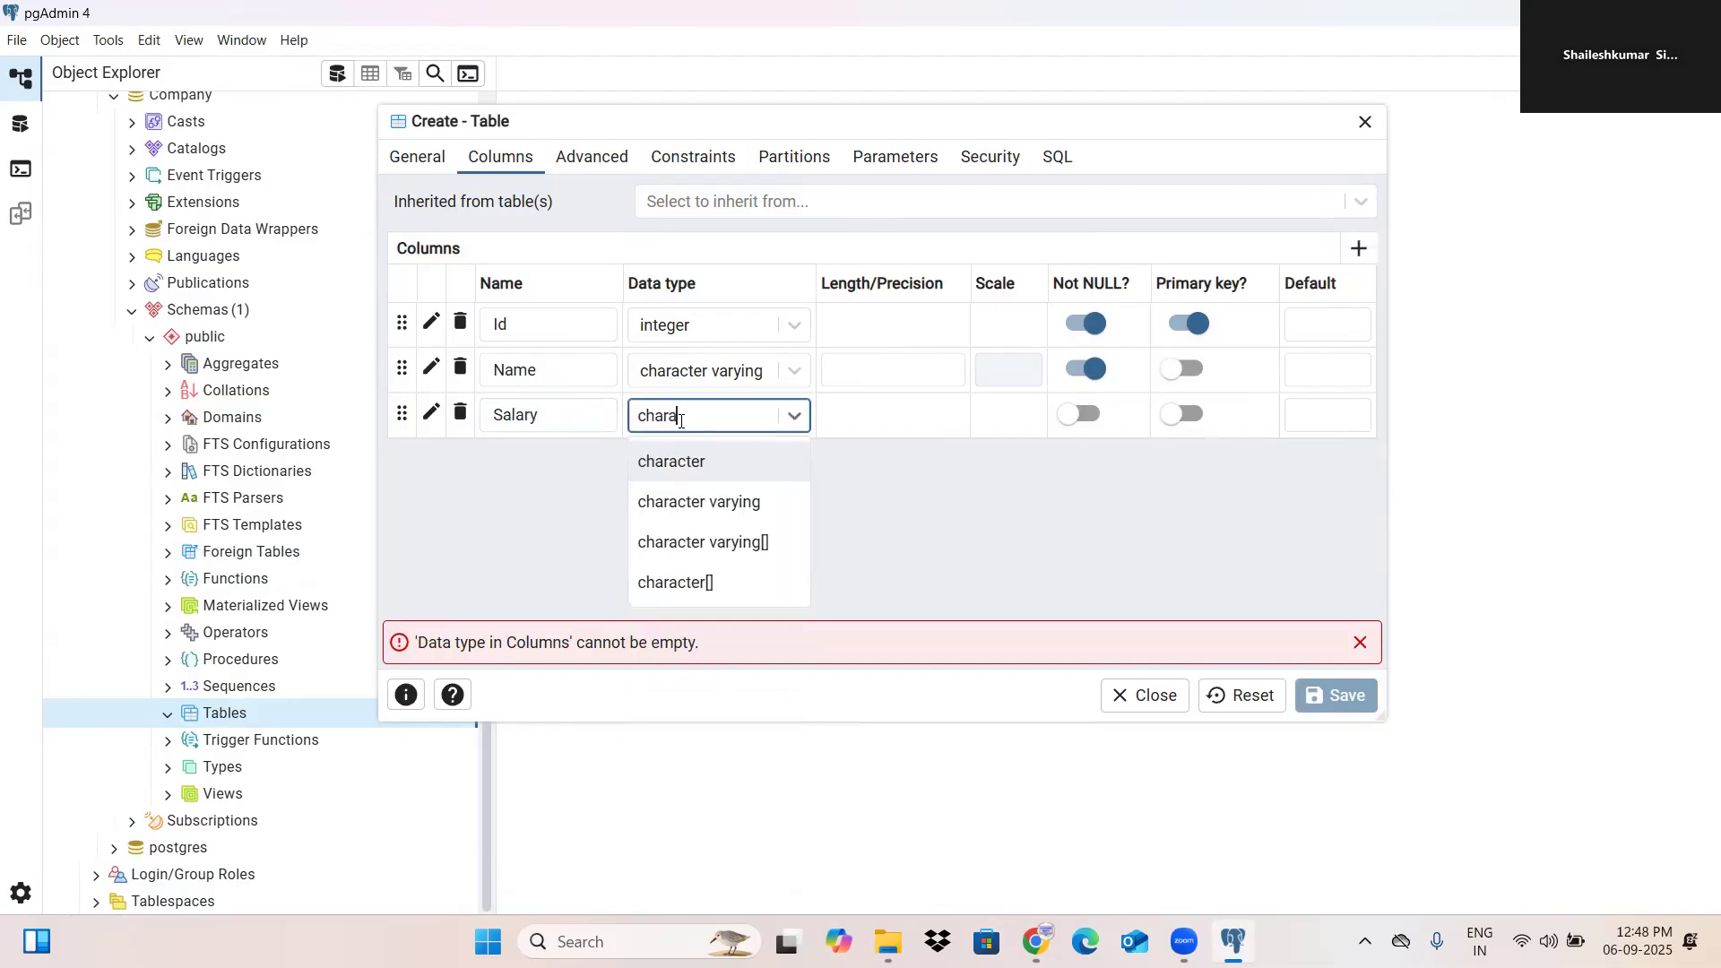
left_click(691, 506)
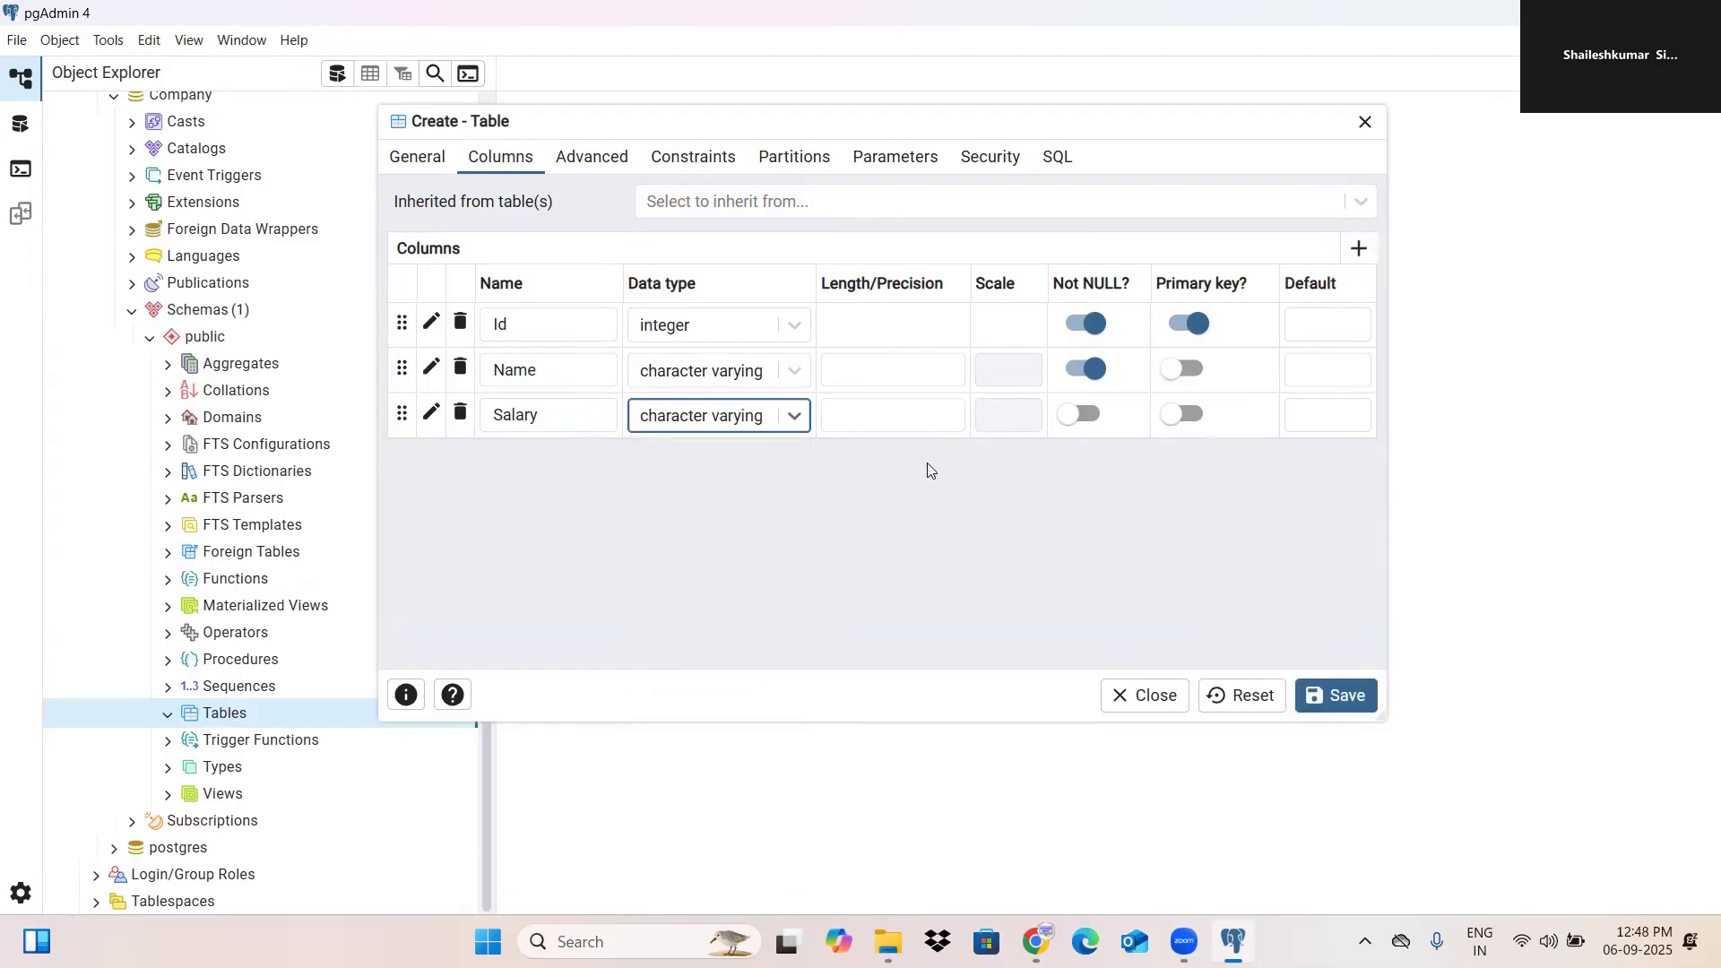
left_click(1083, 415)
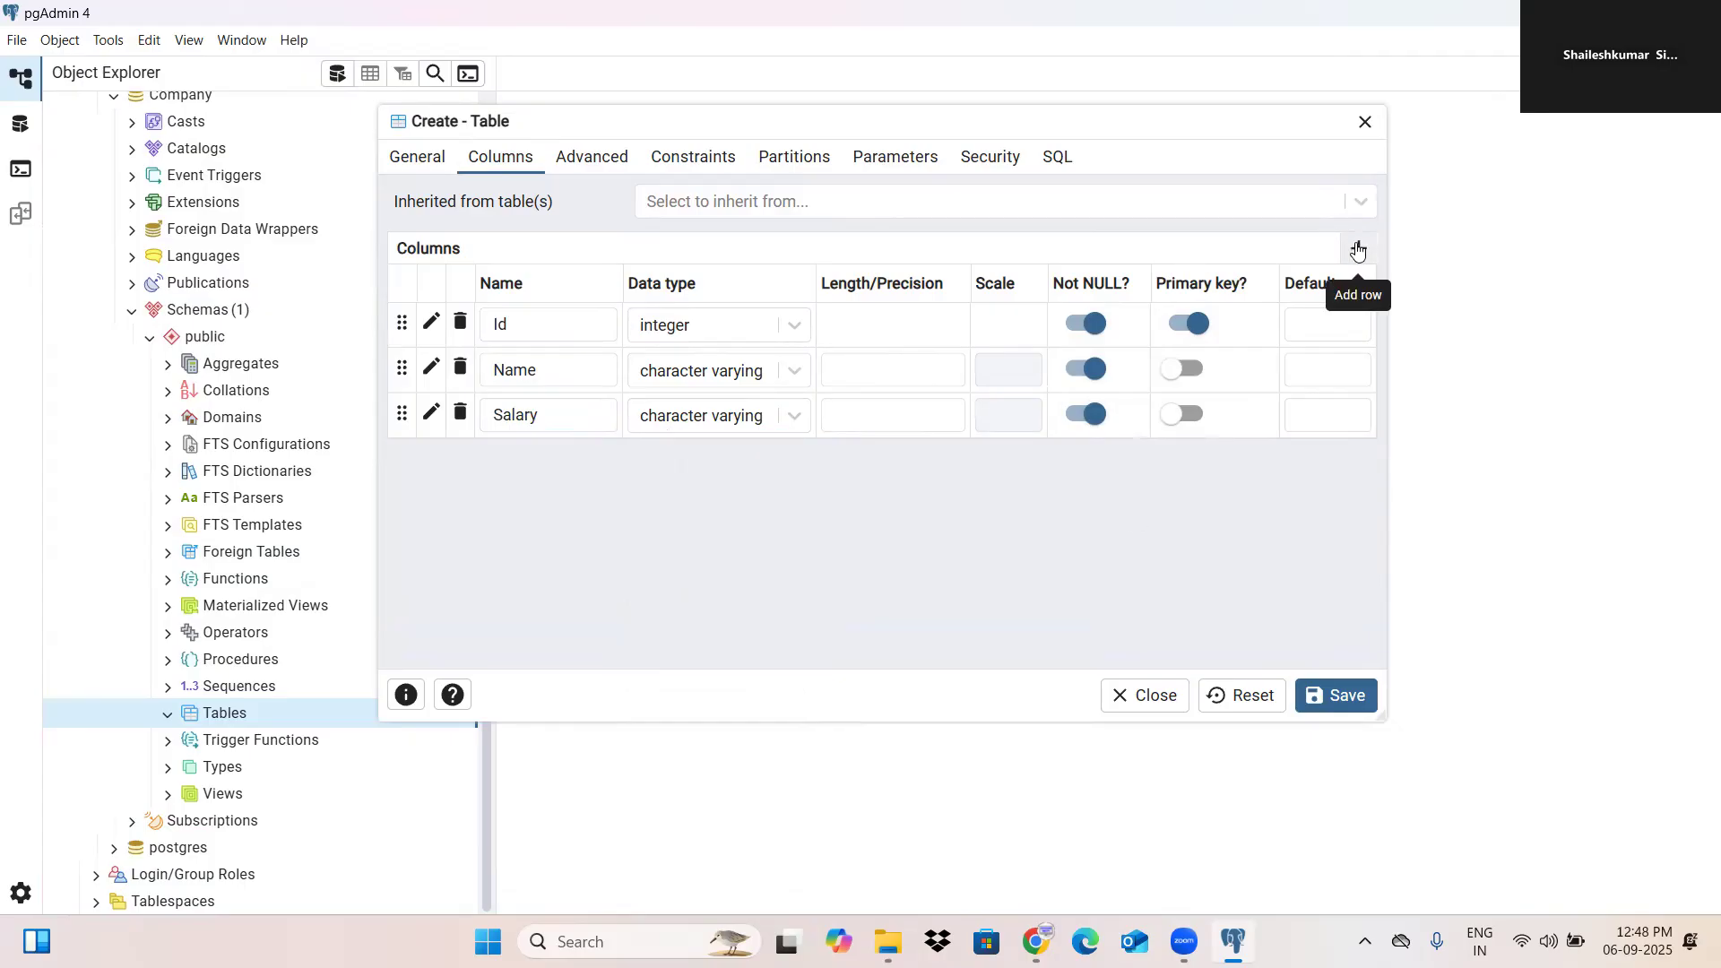
Step: Change the Salary column's data type to bigint
left_click(720, 415)
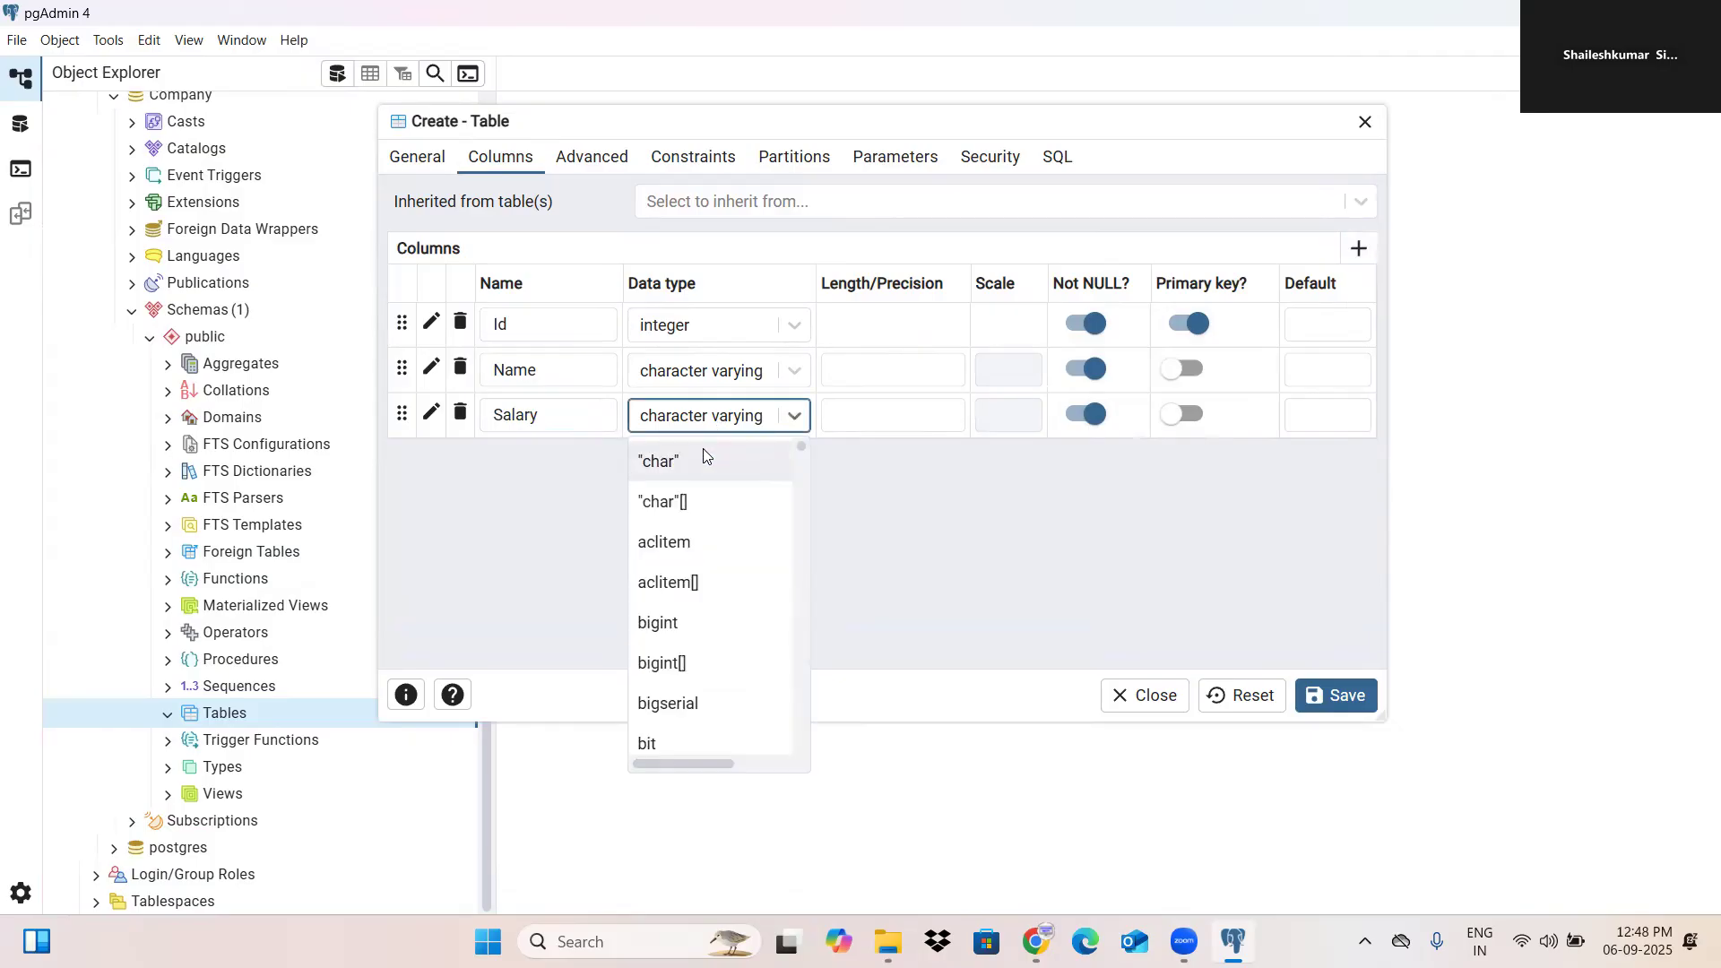
type("big")
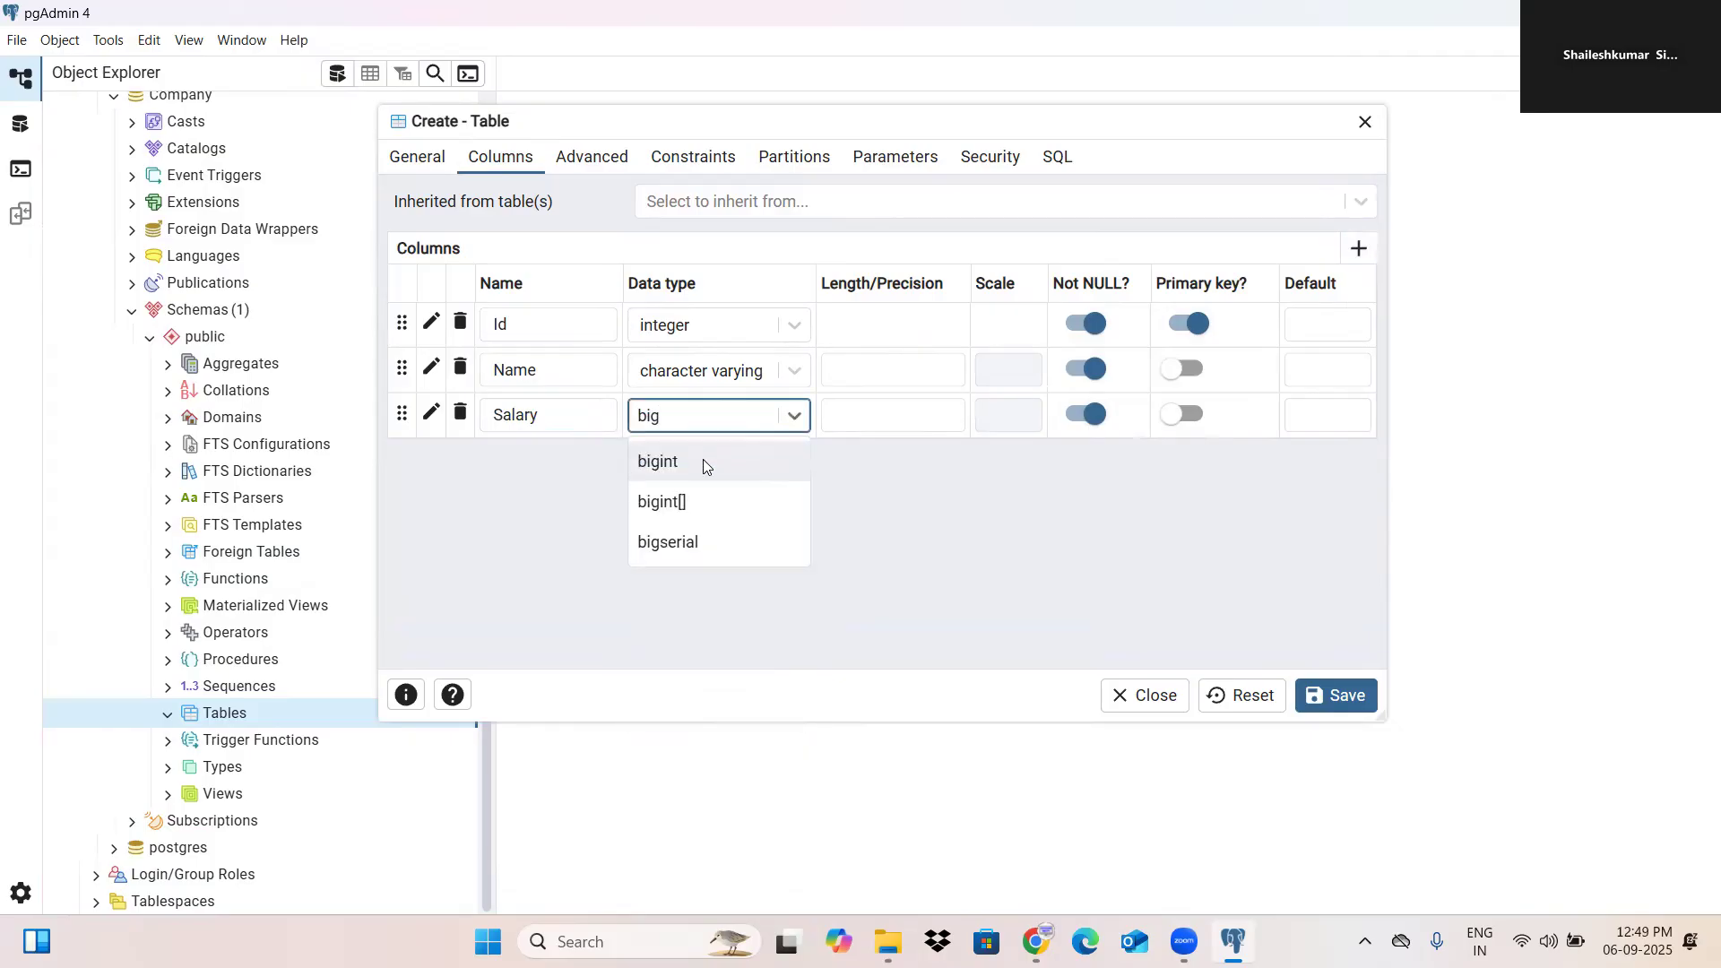
left_click(703, 461)
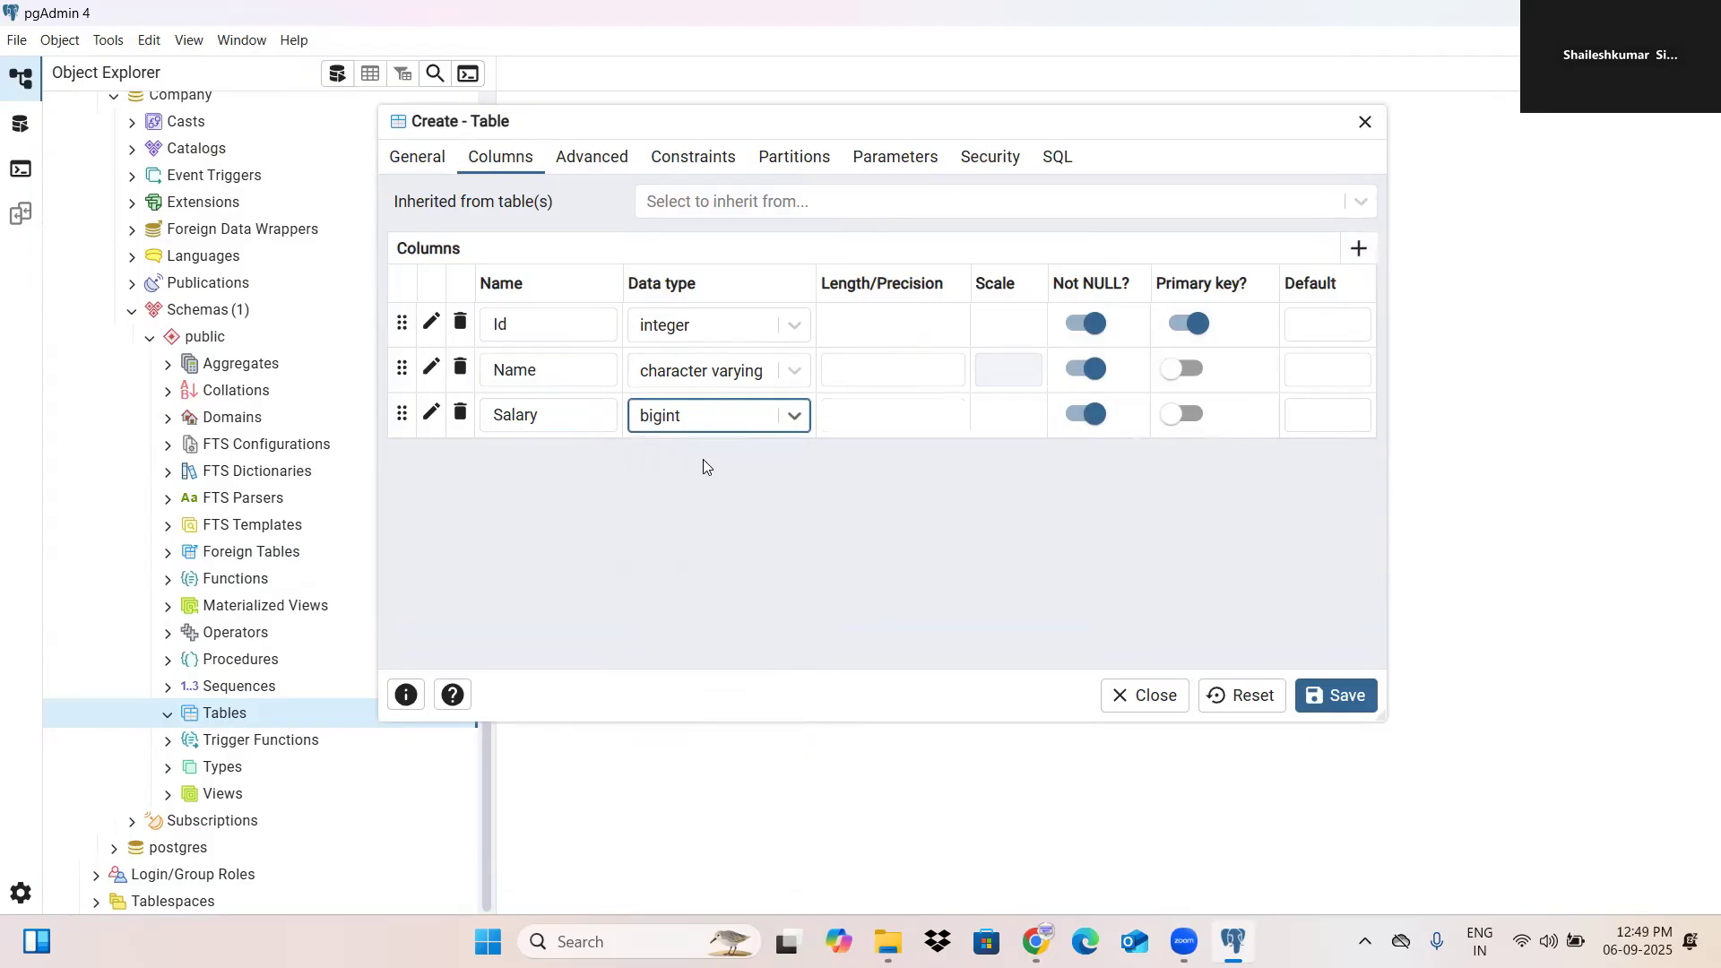
Step: Add a nullable Address column of type character varying, and save the Employee table
left_click(1360, 262)
type("Adreess")
key("BackSpace")
key("BackSpace")
key("BackSpace")
key("BackSpace")
key("BackSpace")
type("dress")
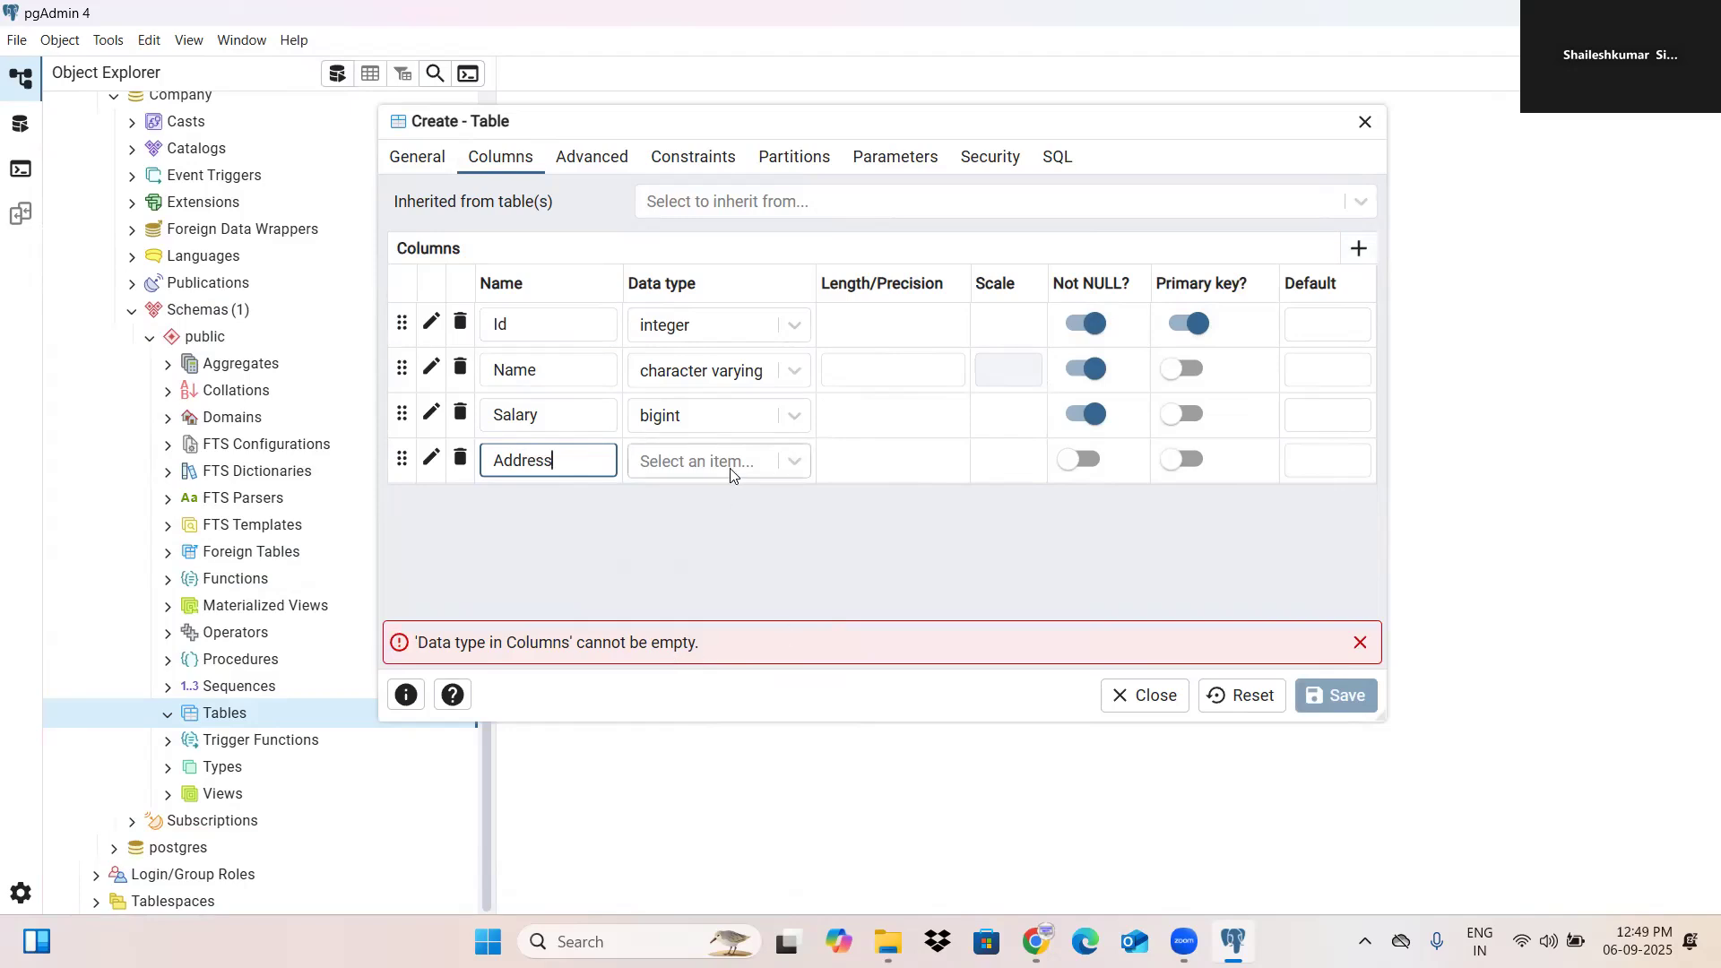
left_click(723, 470)
type("chara")
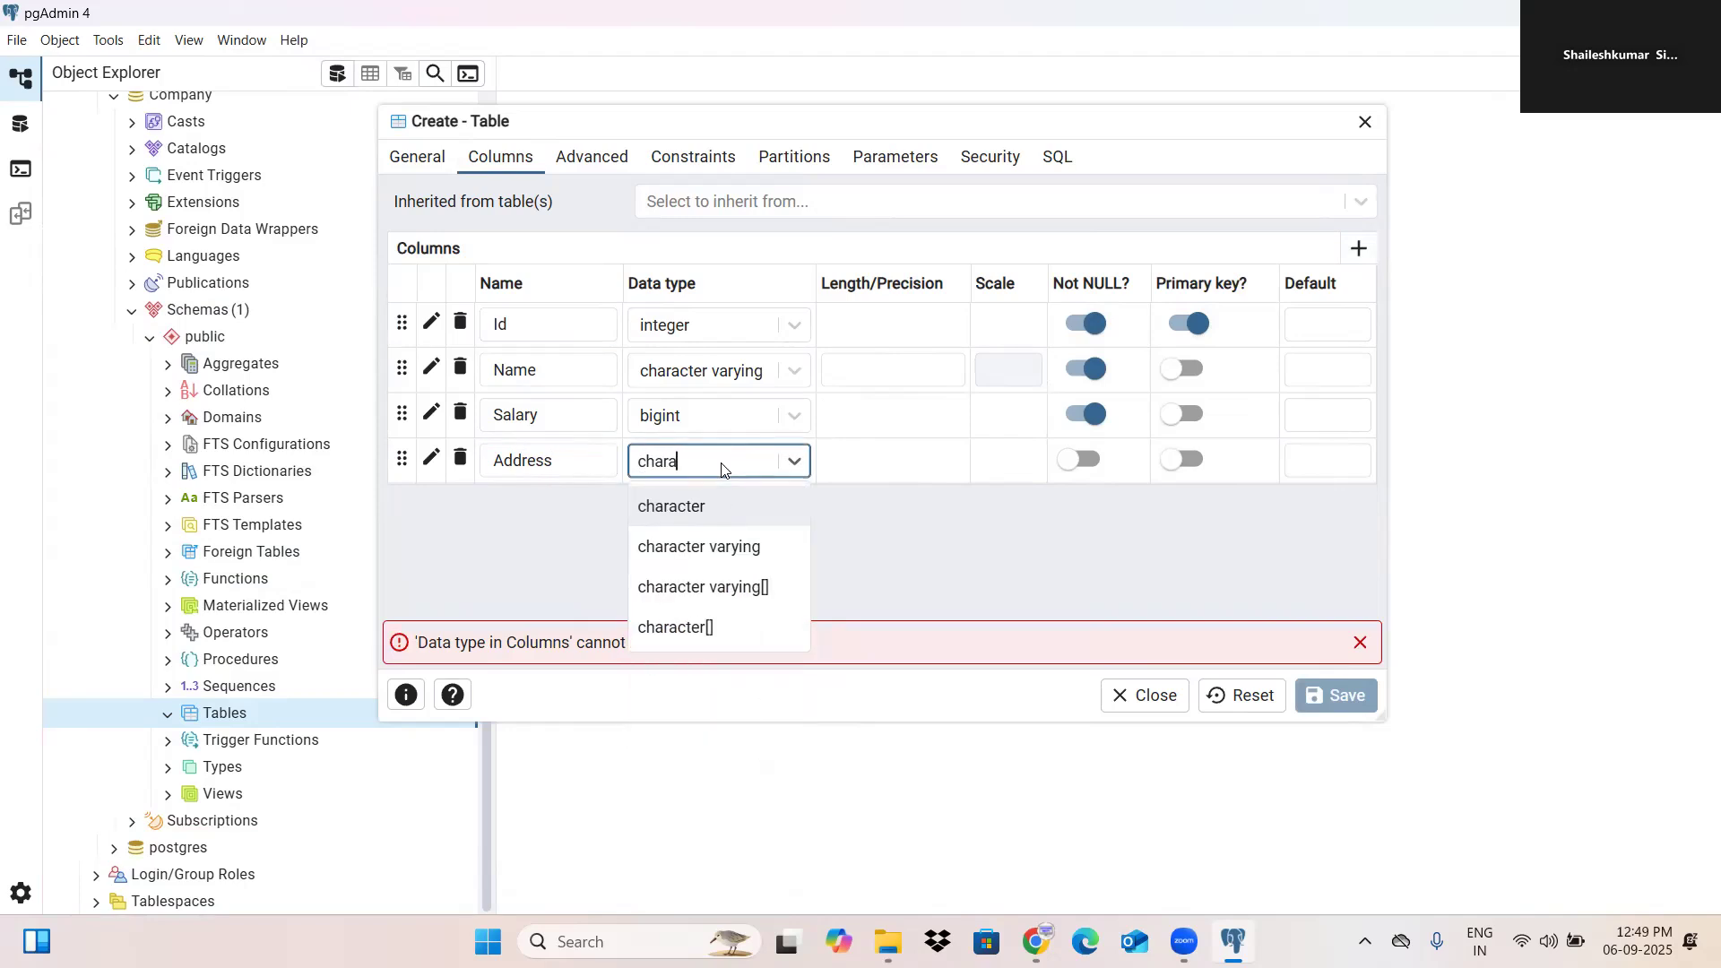
left_click(725, 549)
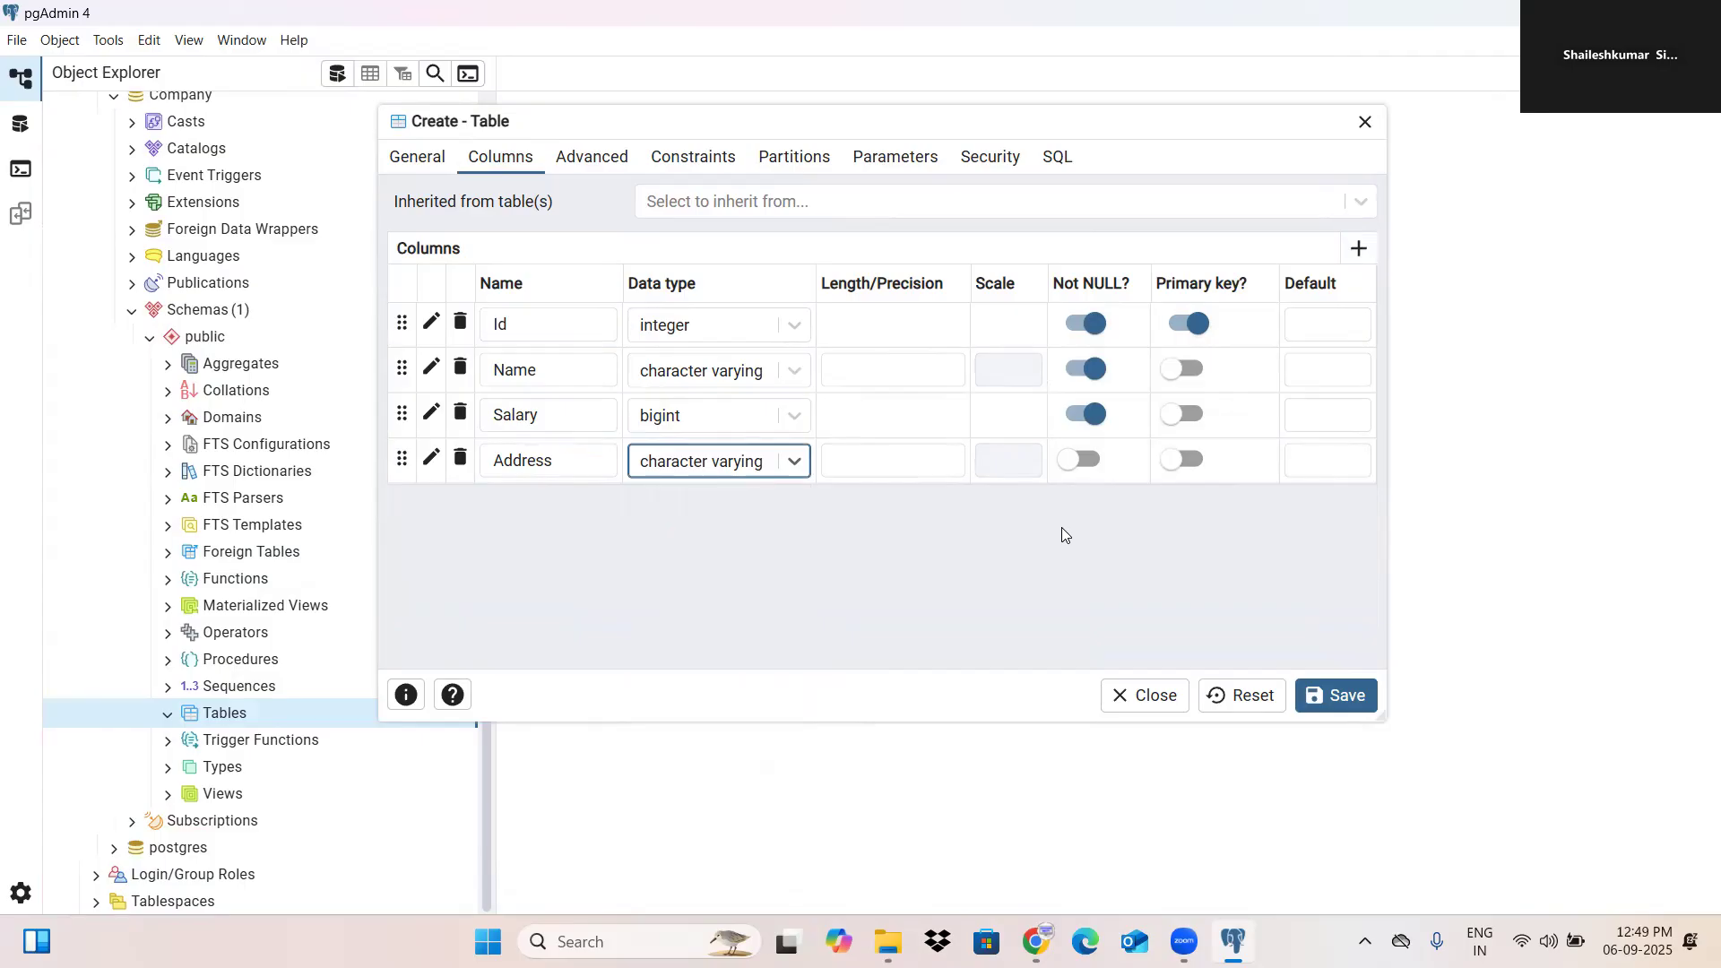
left_click(1340, 704)
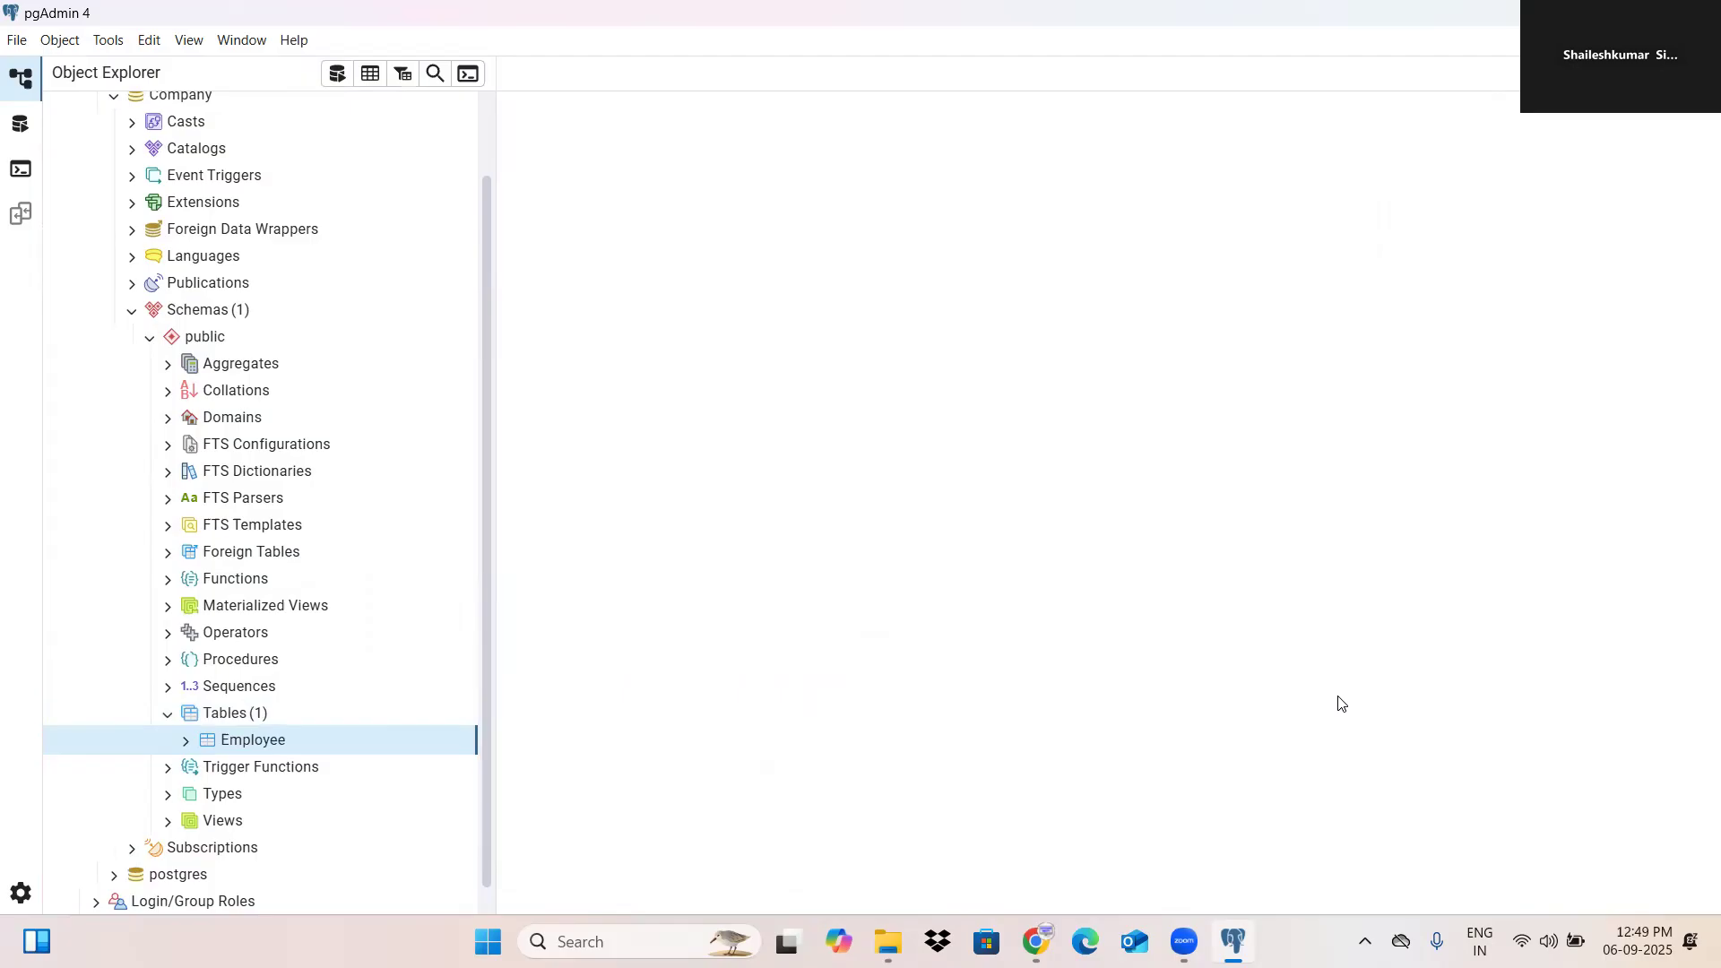
Step: Examine the columns of the Employee table in the object tree, and select the table
scroll(345, 680, "down", 1)
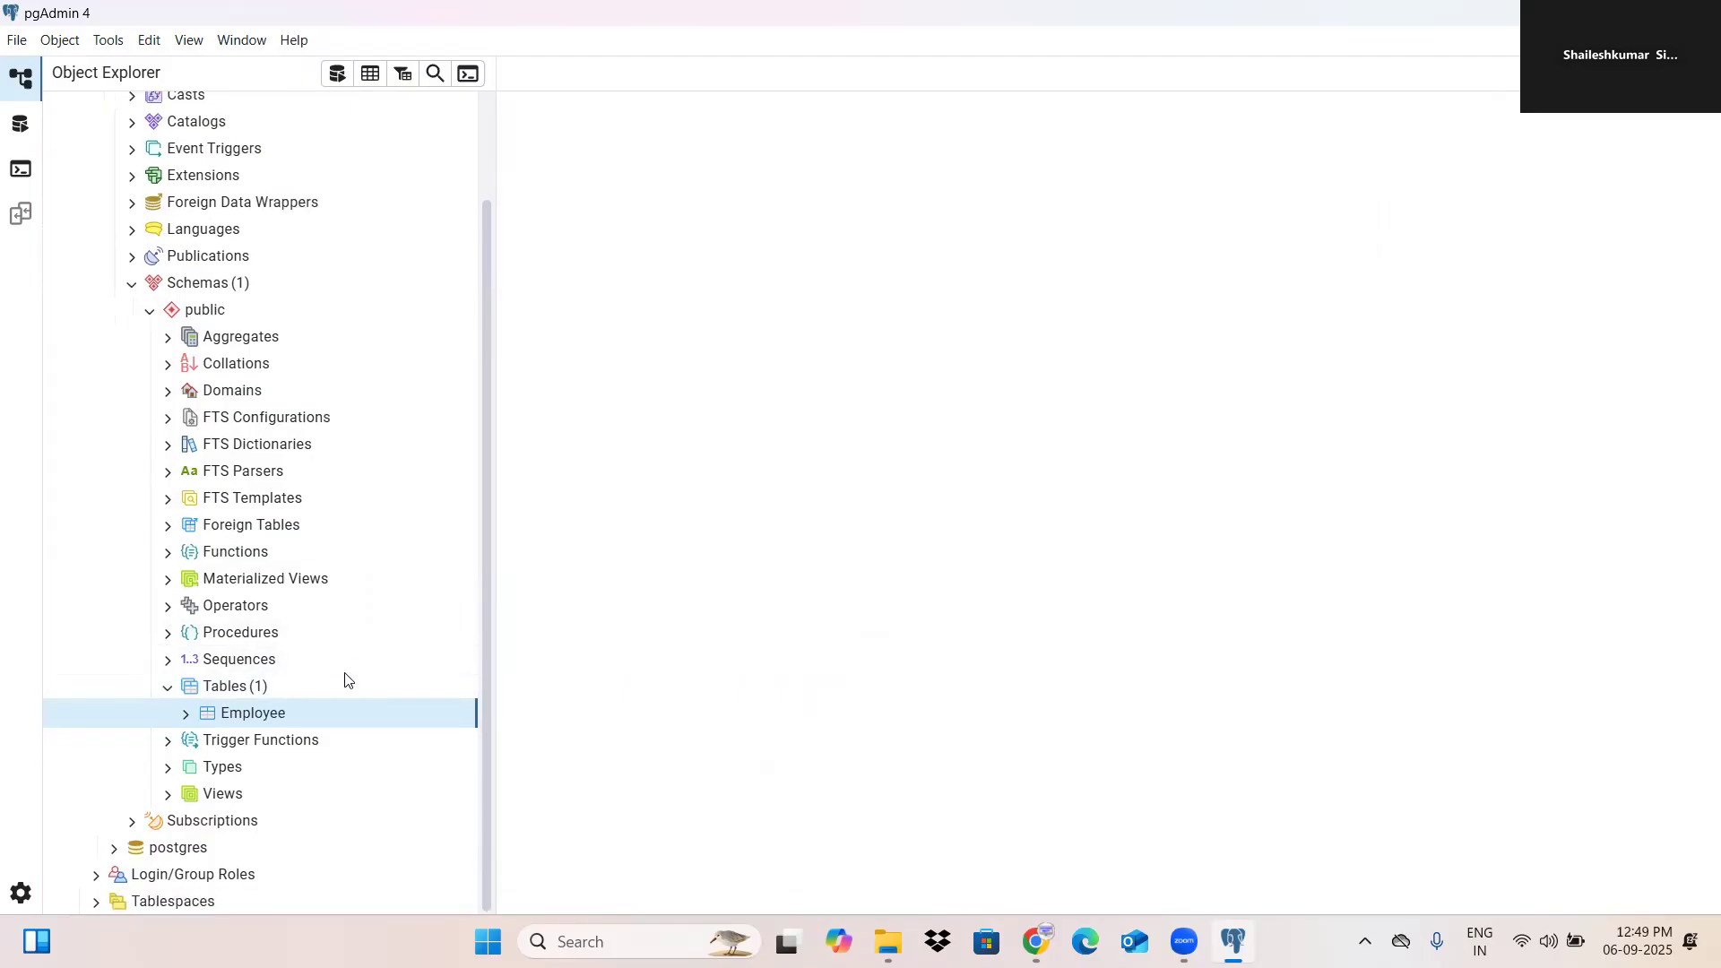
left_click(188, 717)
scroll(338, 672, "down", 3)
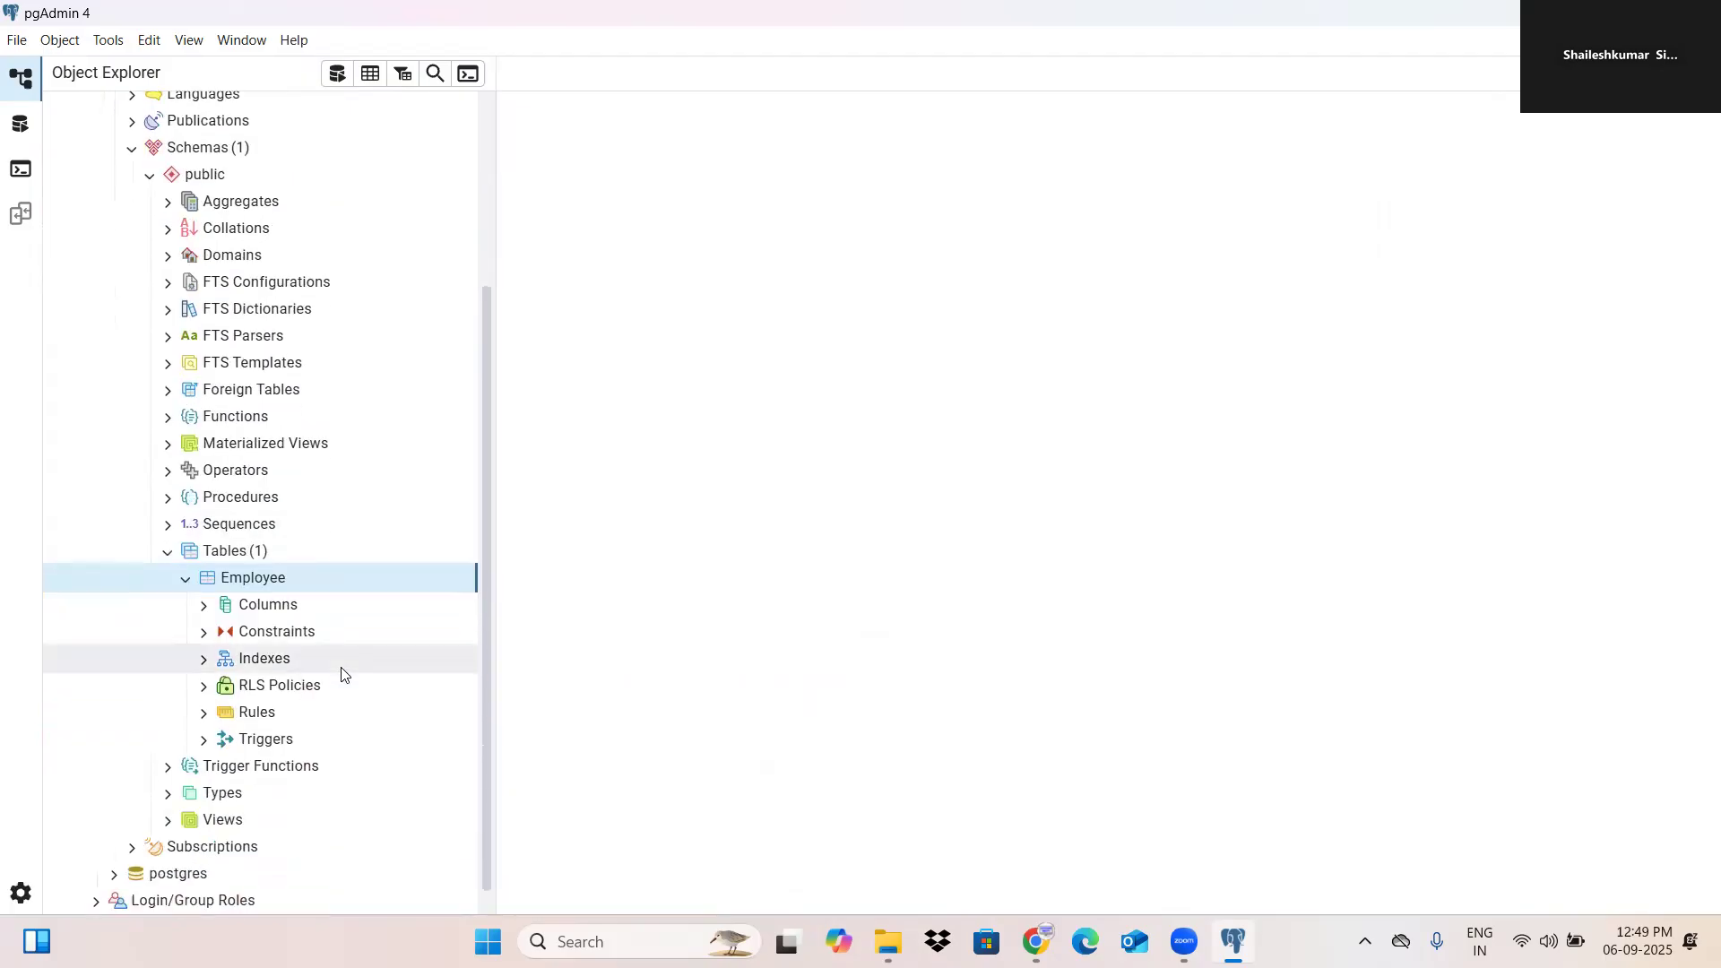
left_click(205, 607)
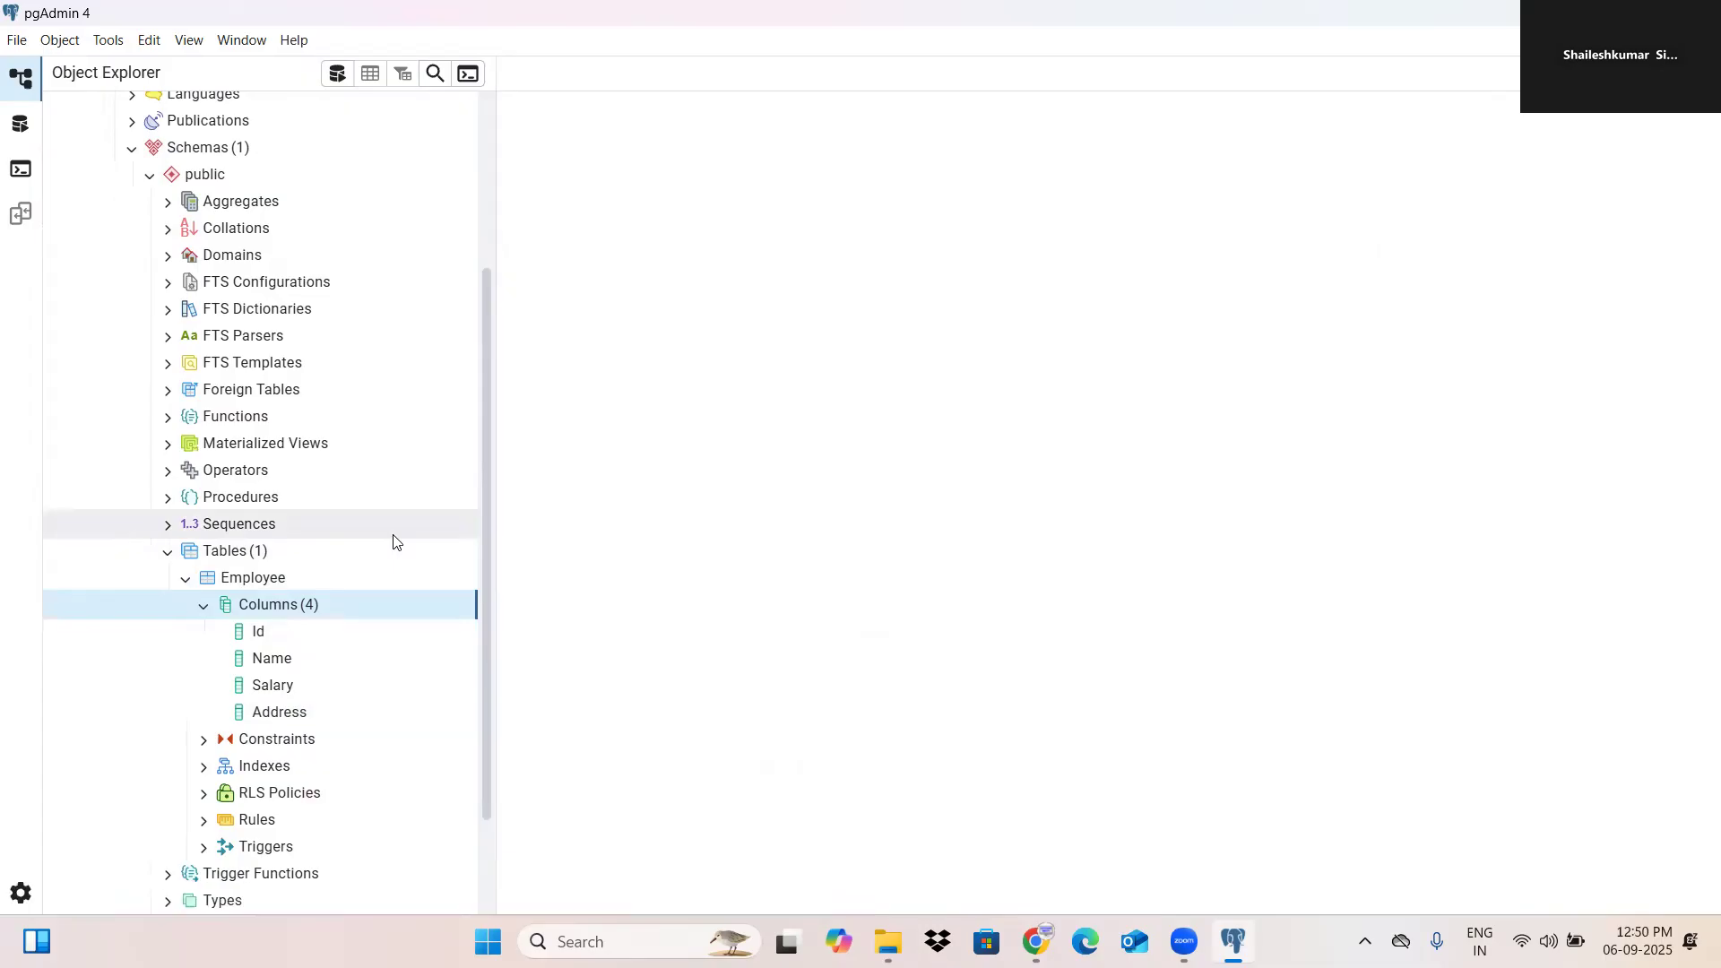
left_click(303, 579)
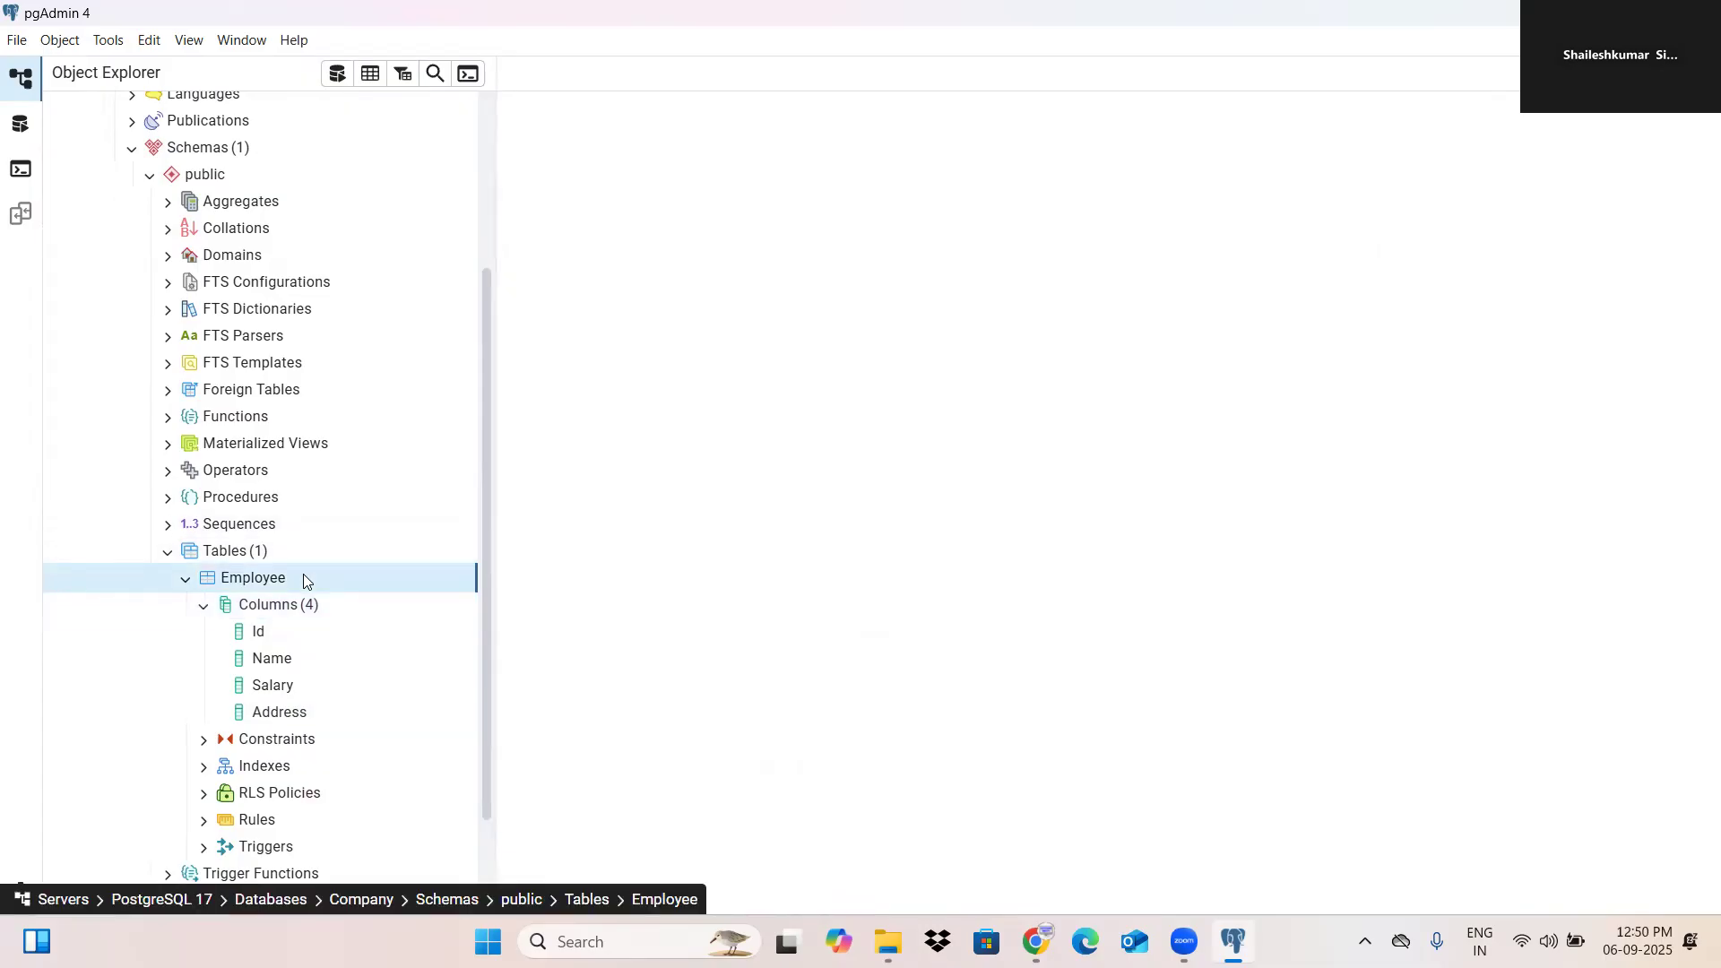
Step: Generate an INSERT script for the Employee table and set its Id value to 1001
right_click(303, 580)
mouse_move(426, 403)
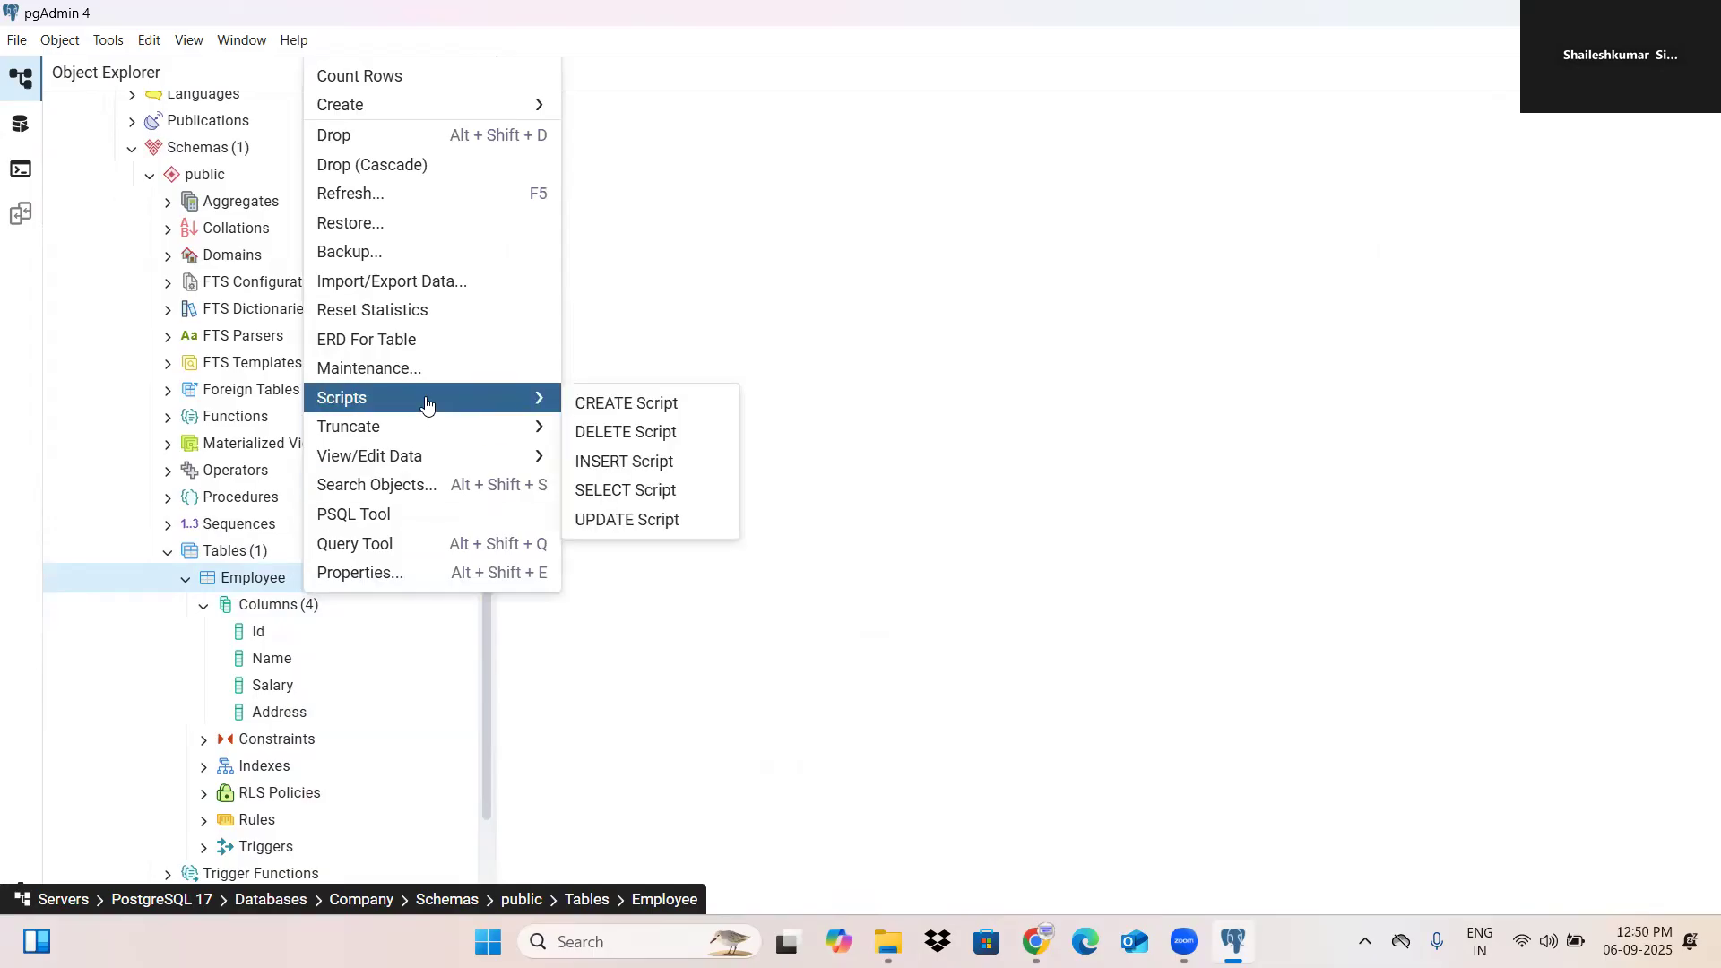
left_click(624, 461)
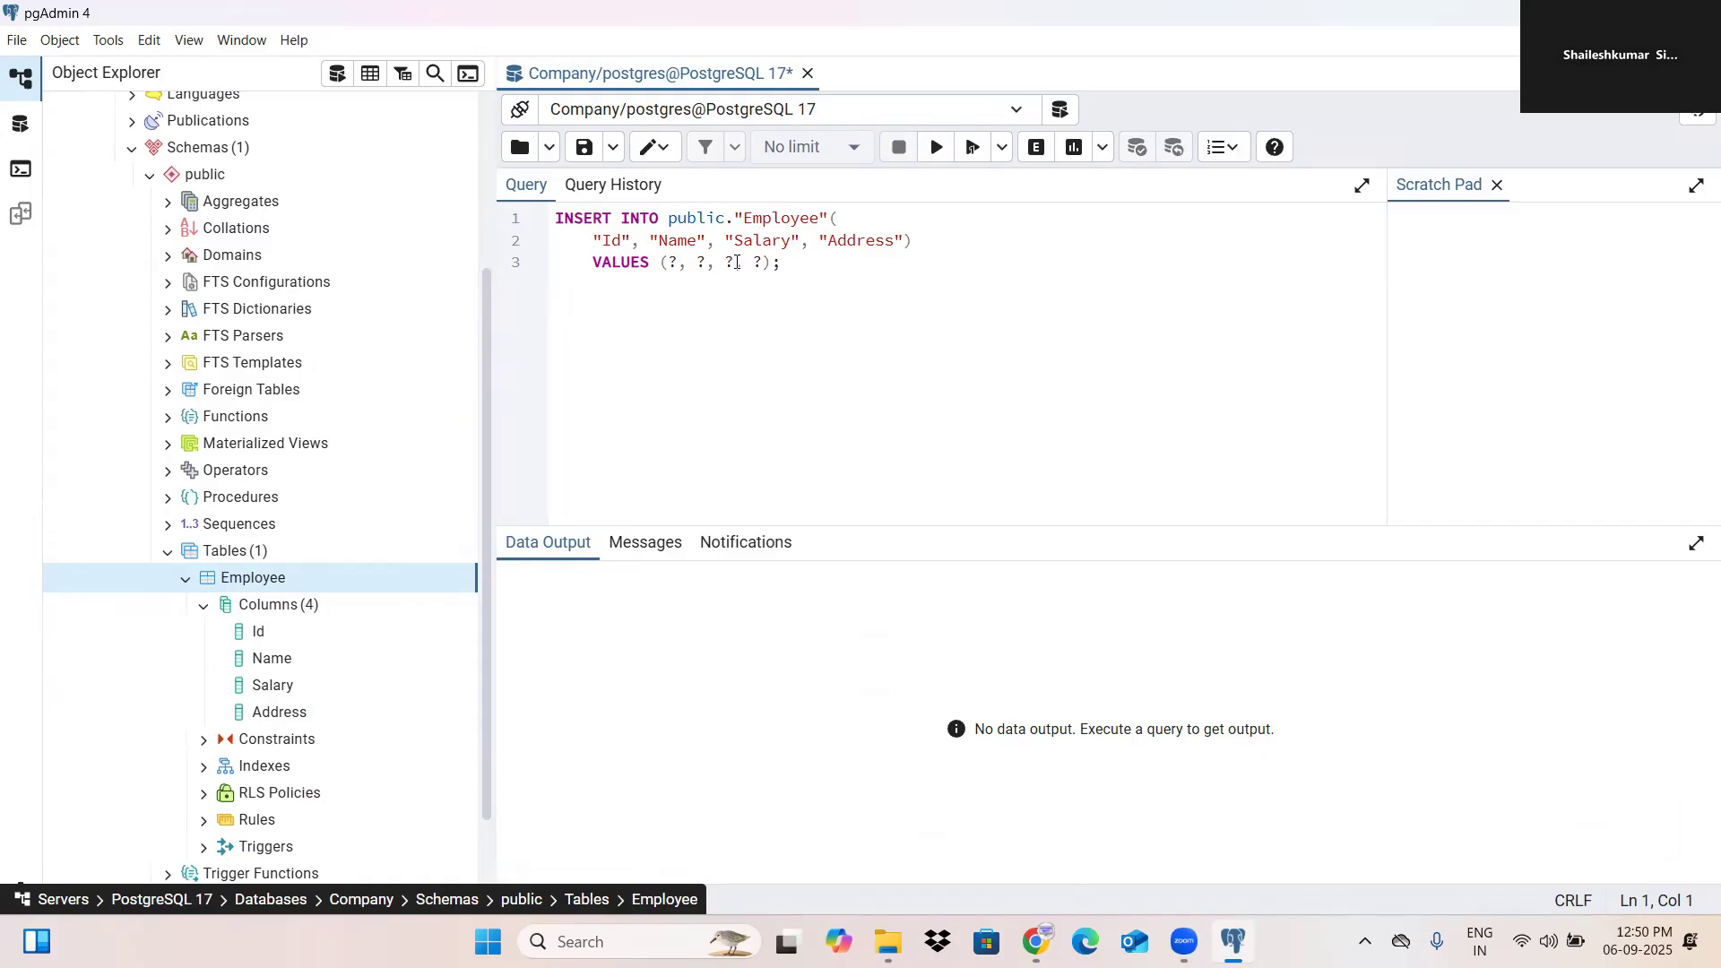
left_click(674, 260)
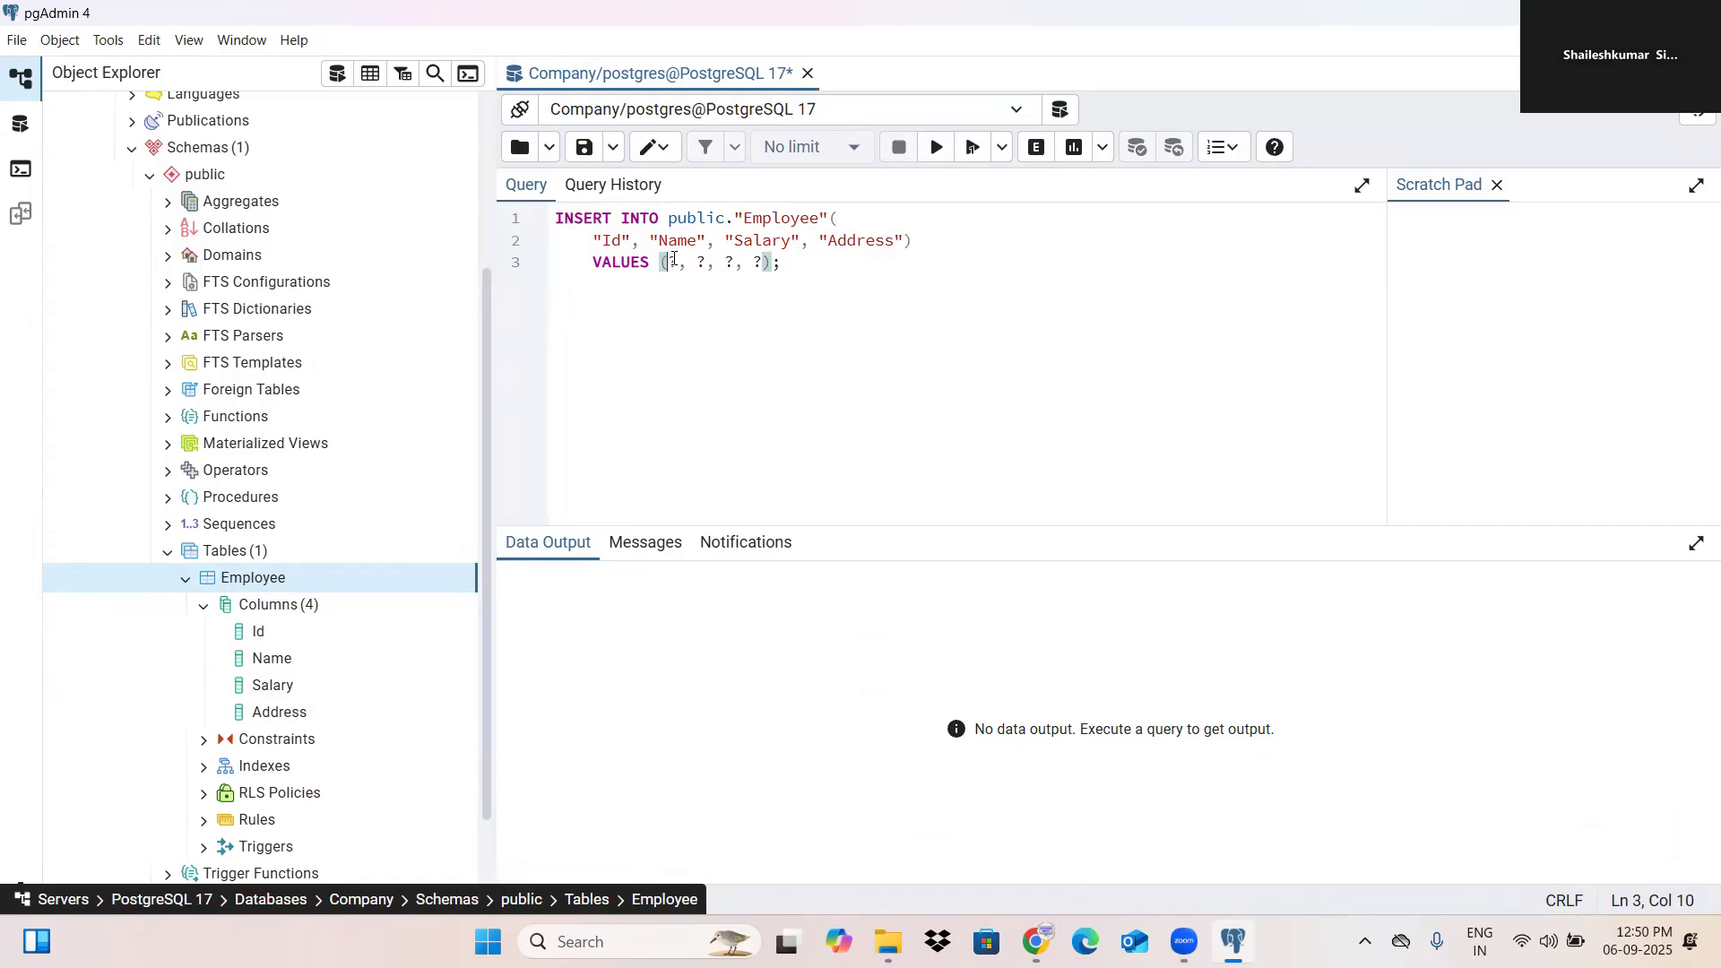
left_click(680, 260)
key("BackSpace")
type("1001")
Step: Fill in the employee's name, salary 60000 and address 'Mumbai' in the INSERT statement, and execute it
left_click(735, 263)
key("BackSpace")
type("'Ramesh")
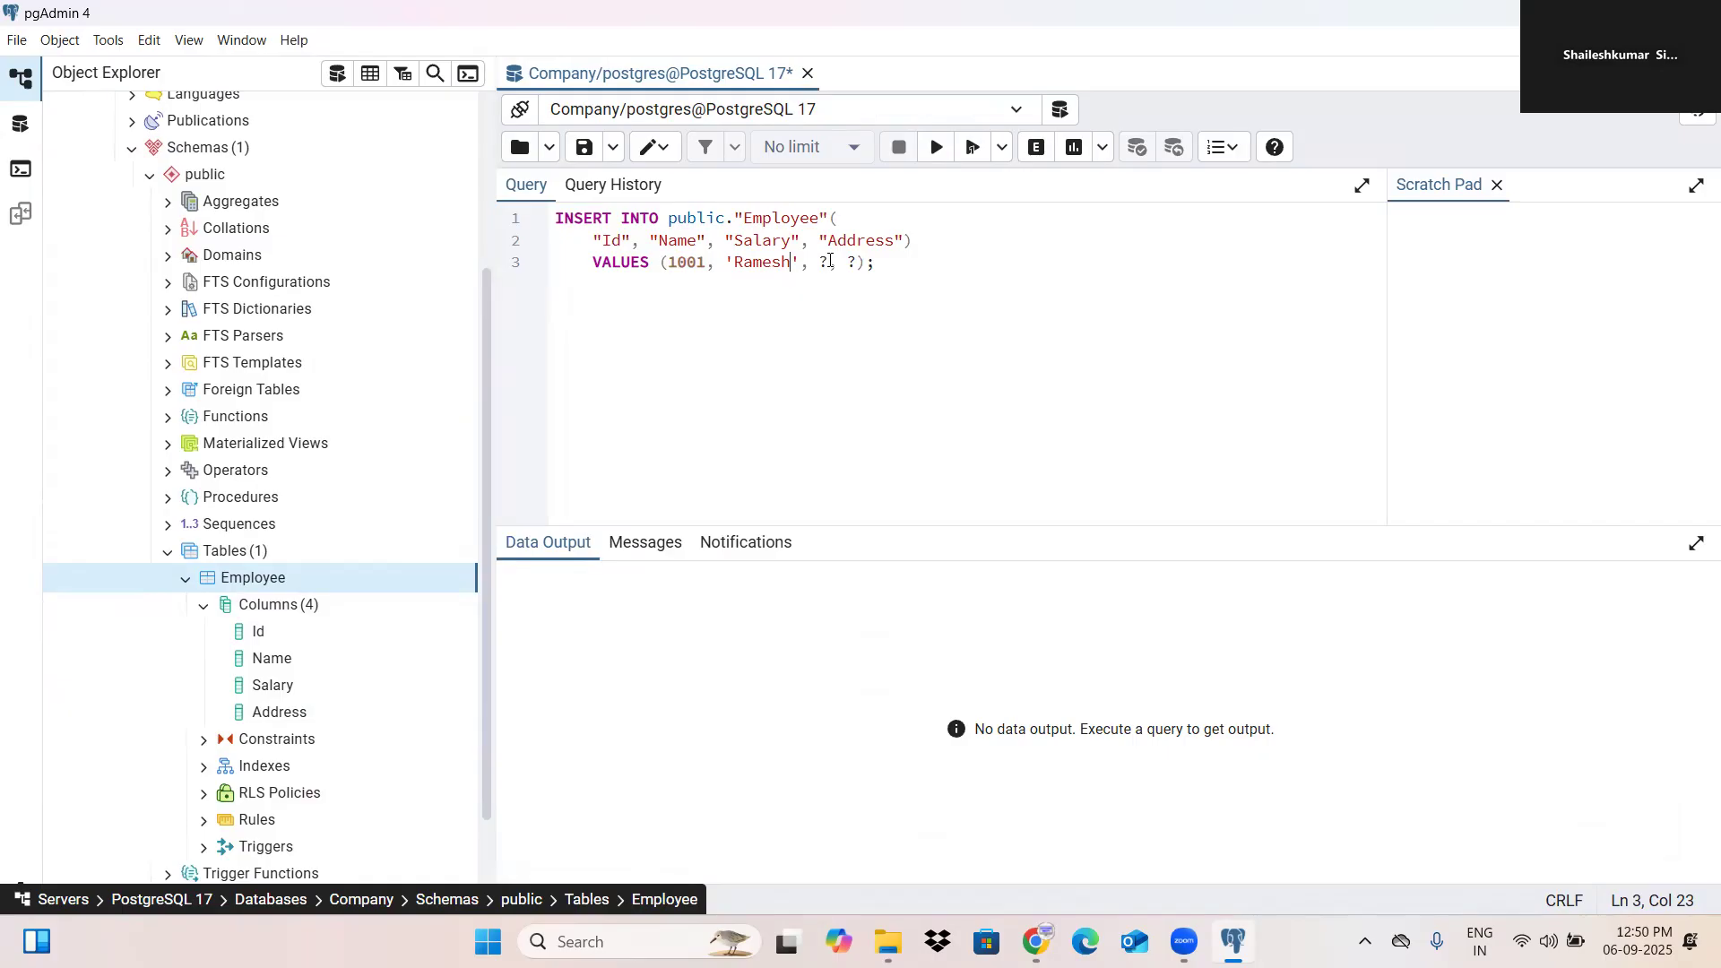
key("BackSpace")
type("60000")
left_click(893, 264)
key("BackSpace")
type("'Mumbai'")
left_click(936, 150)
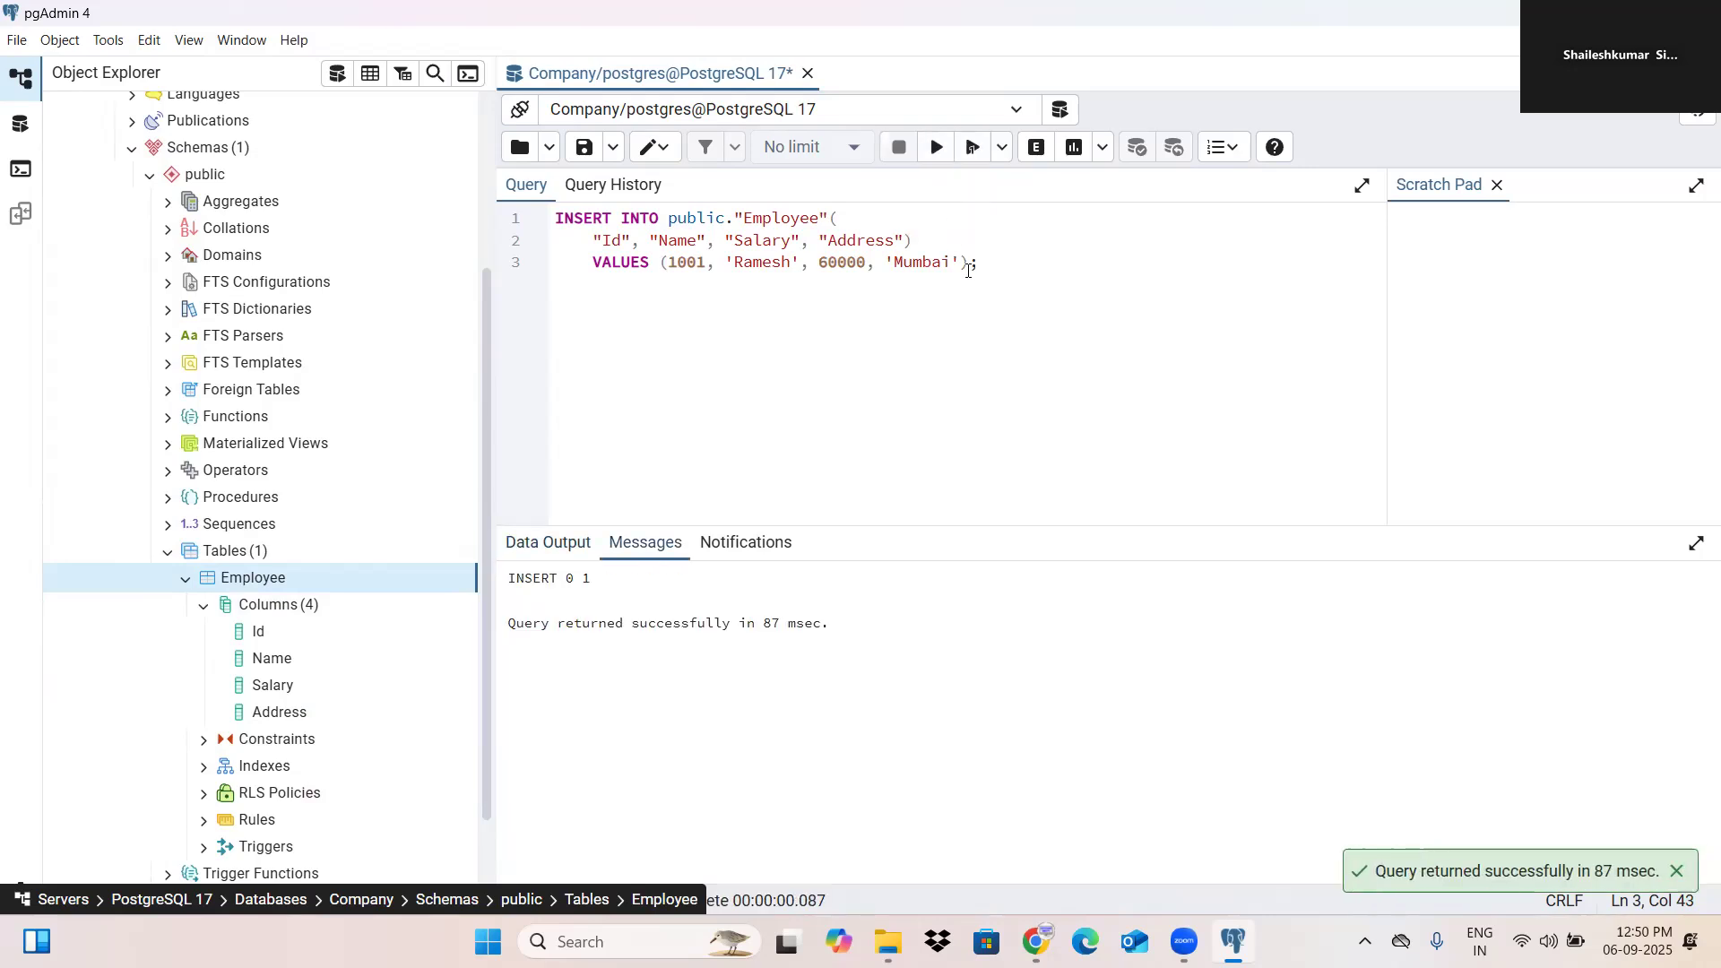
Step: Change the Id in the INSERT statement to 1002 and replace the name with the second employee's name
left_click(702, 264)
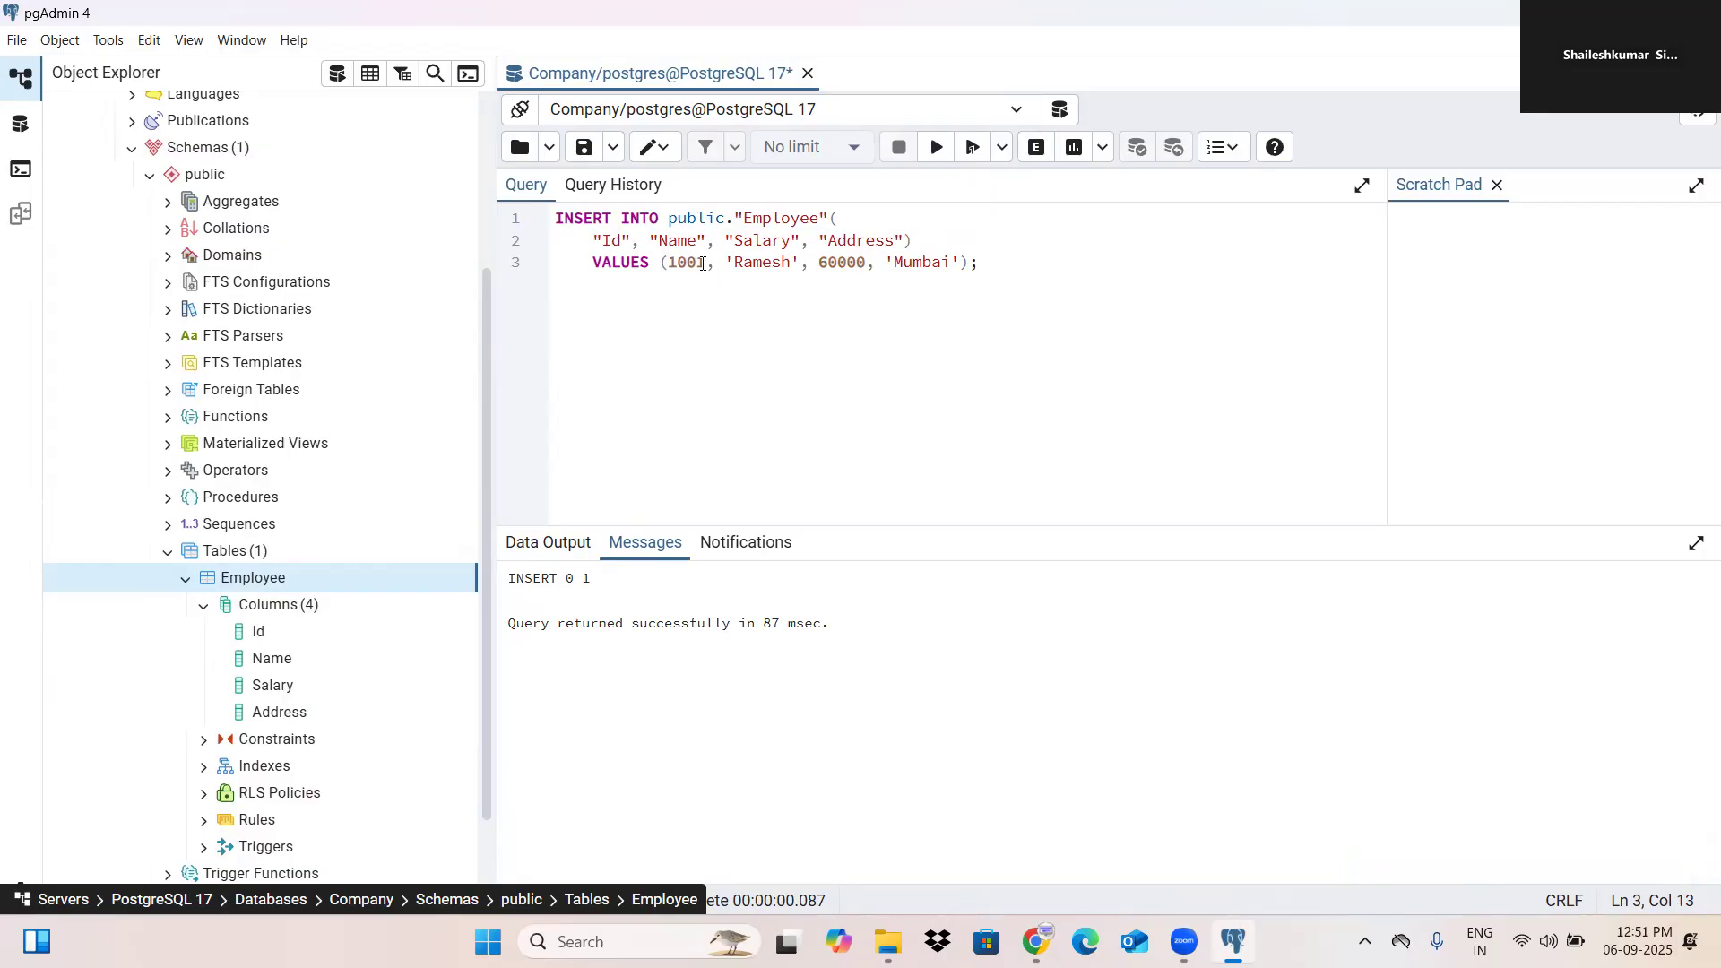
key("BackSpace")
type("2")
left_click(753, 264)
key("Right")
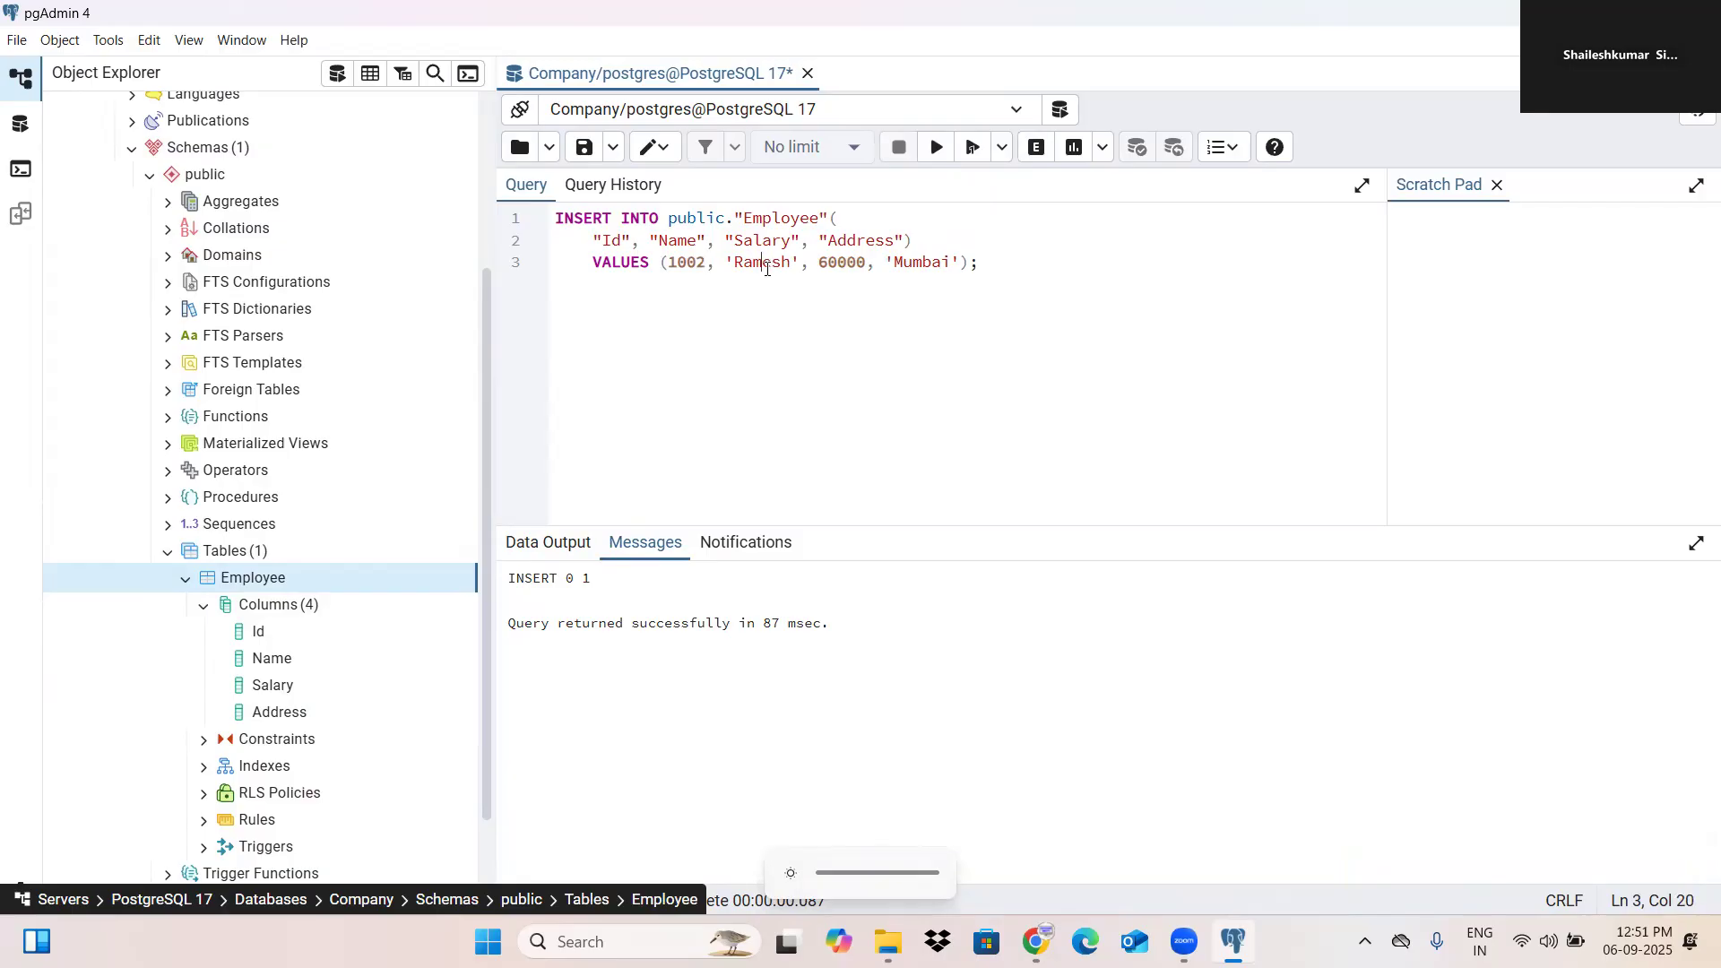
key("BackSpace")
key("BackSpace")
key("BackSpace")
type("Sures")
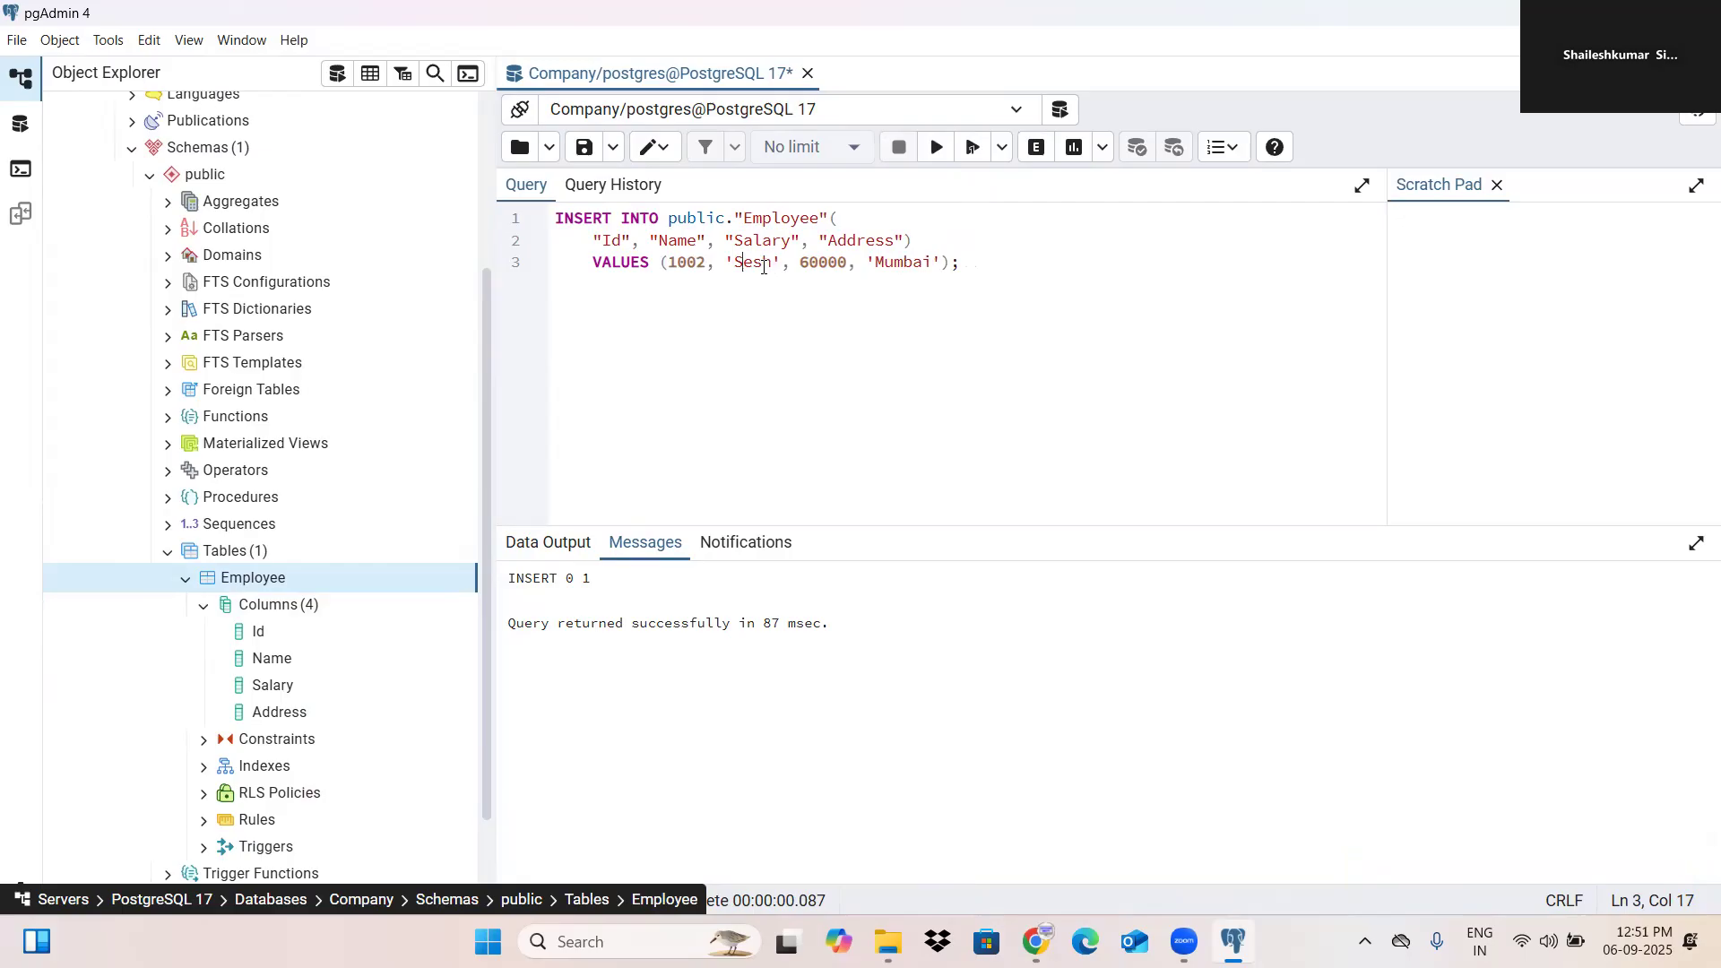
key("BackSpace")
key("BackSpace")
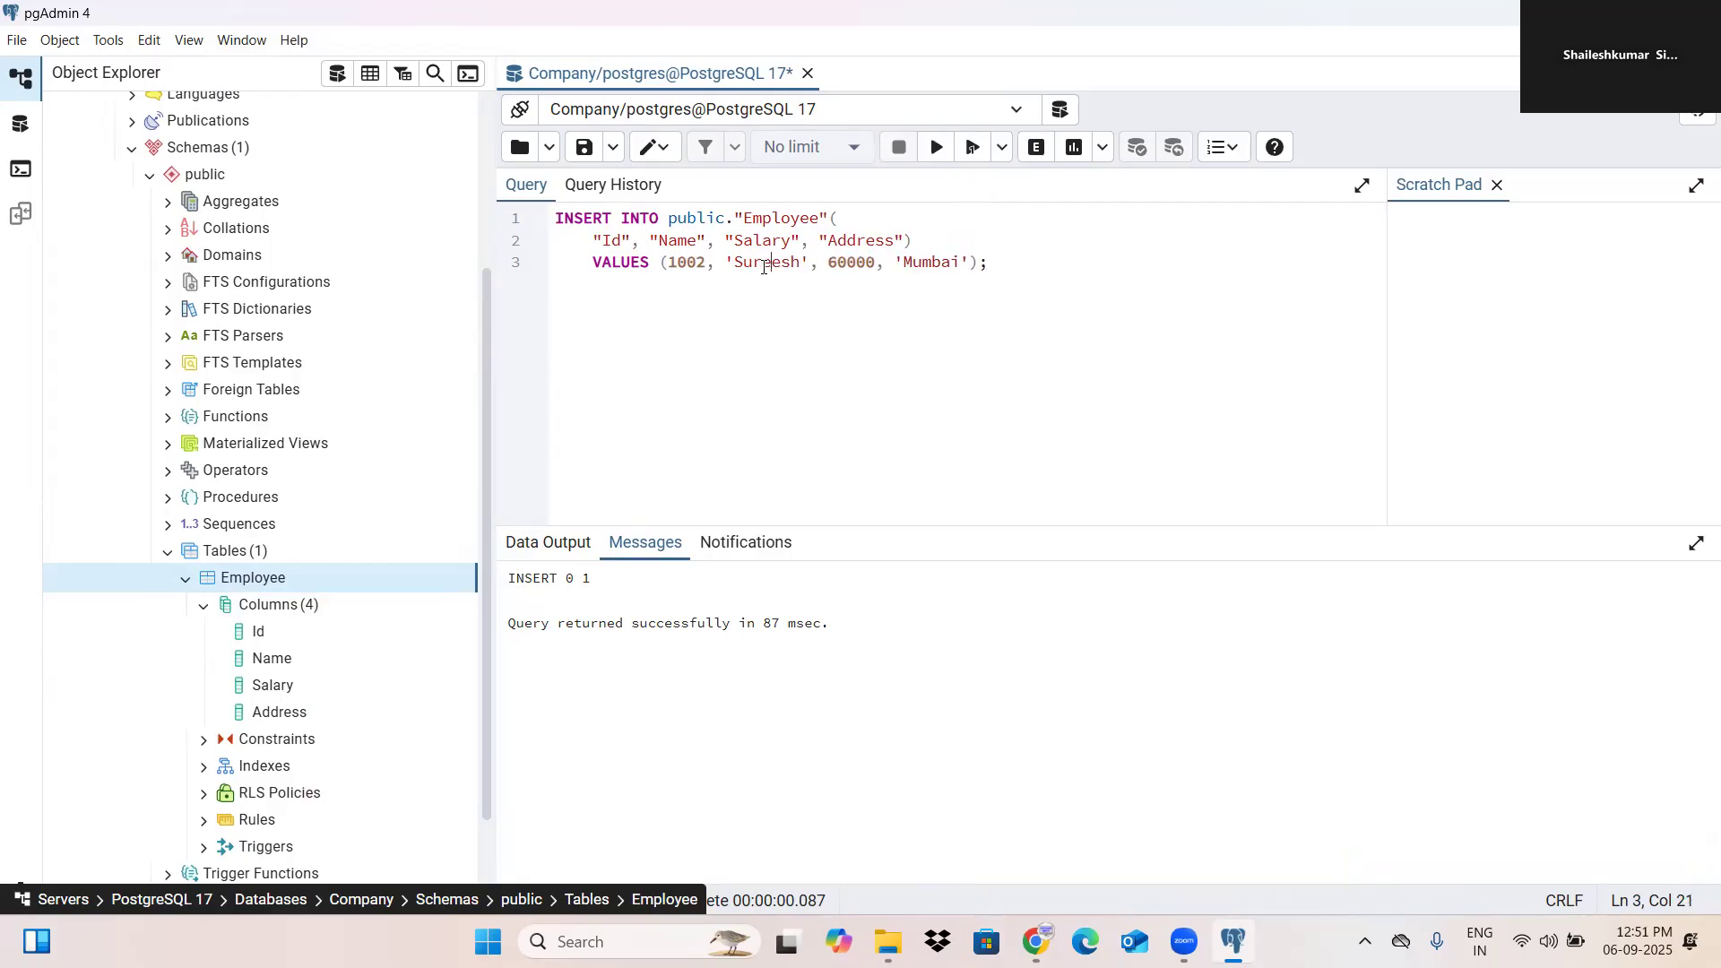
Step: Set the second employee's salary to 70000 and address to 'Delhi', and execute the INSERT statement
left_click(831, 261)
key("BackSpace")
type("7")
double_click(923, 263)
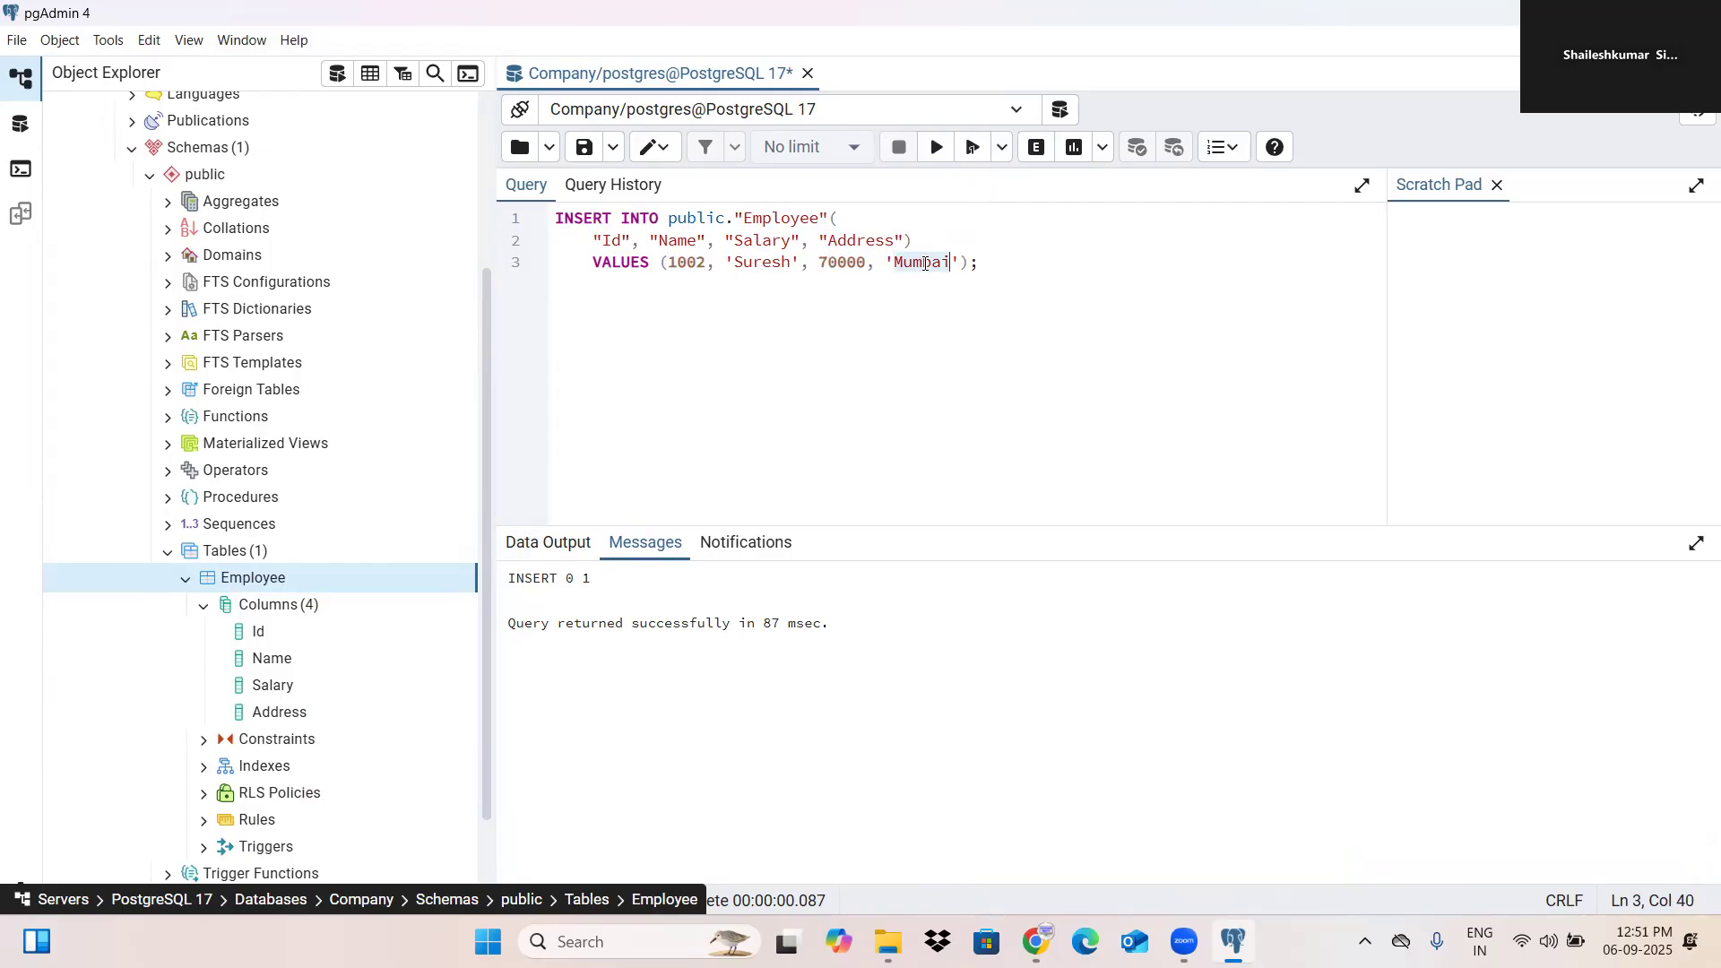
type("Delhi")
left_click(937, 147)
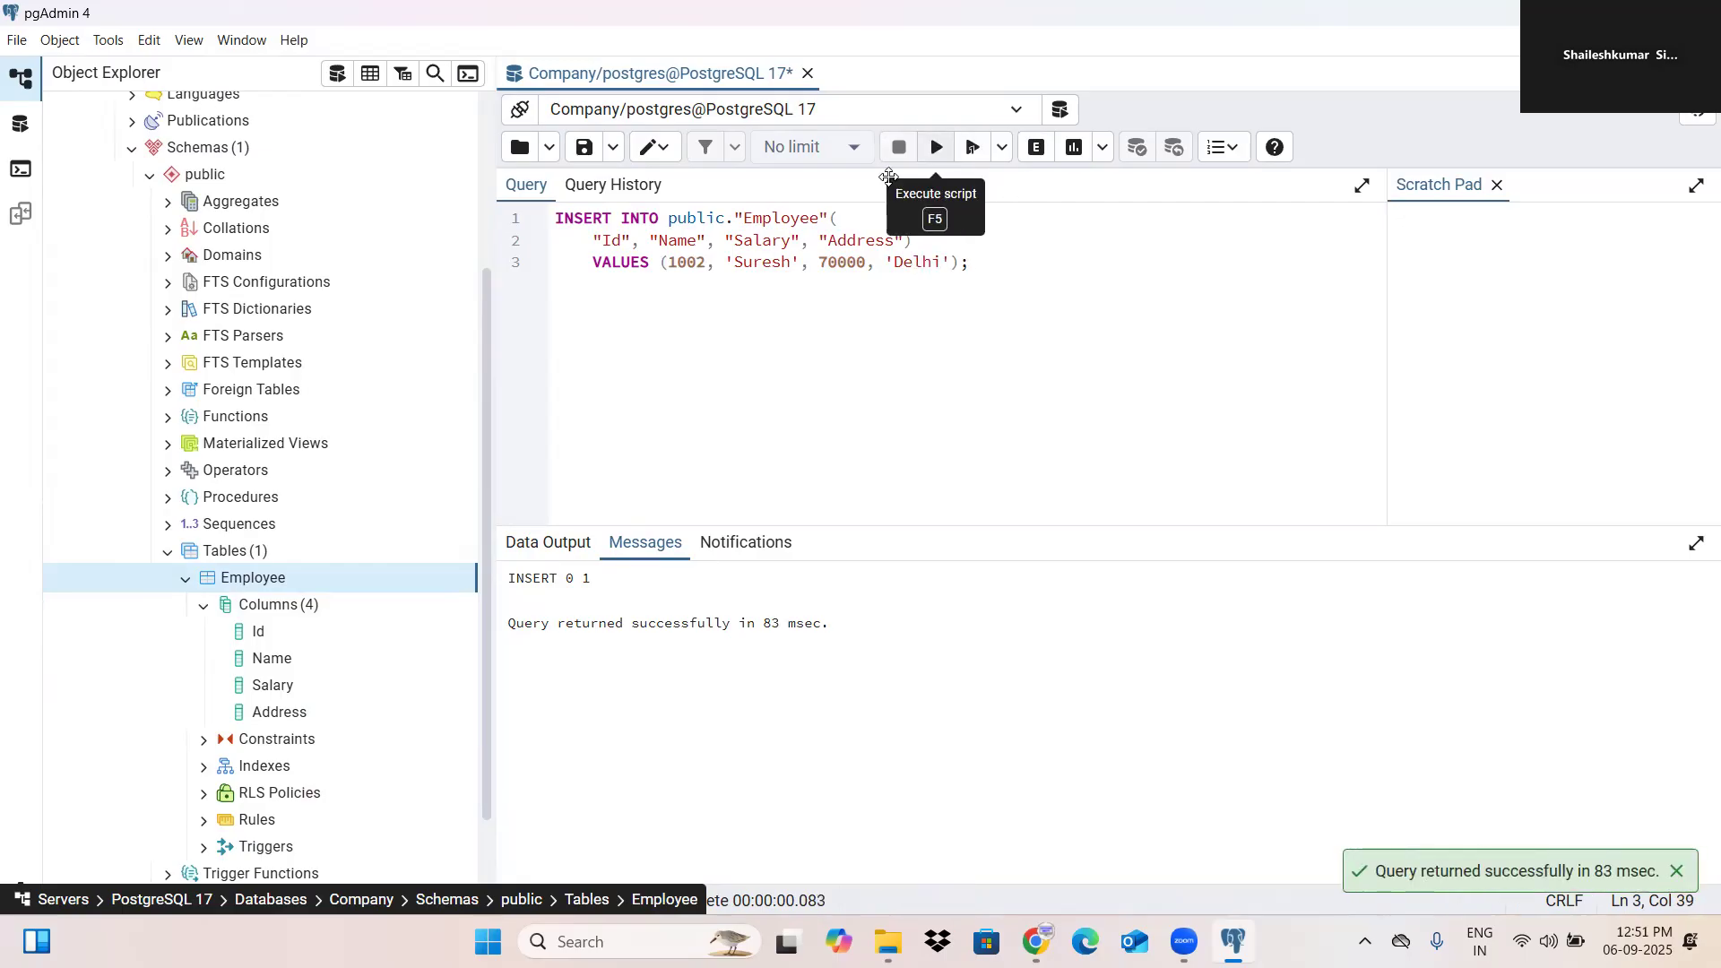
Step: Insert a third Employee record with Id 1003, the employee's name, salary 90000 and address 'Pune'
left_click(708, 262)
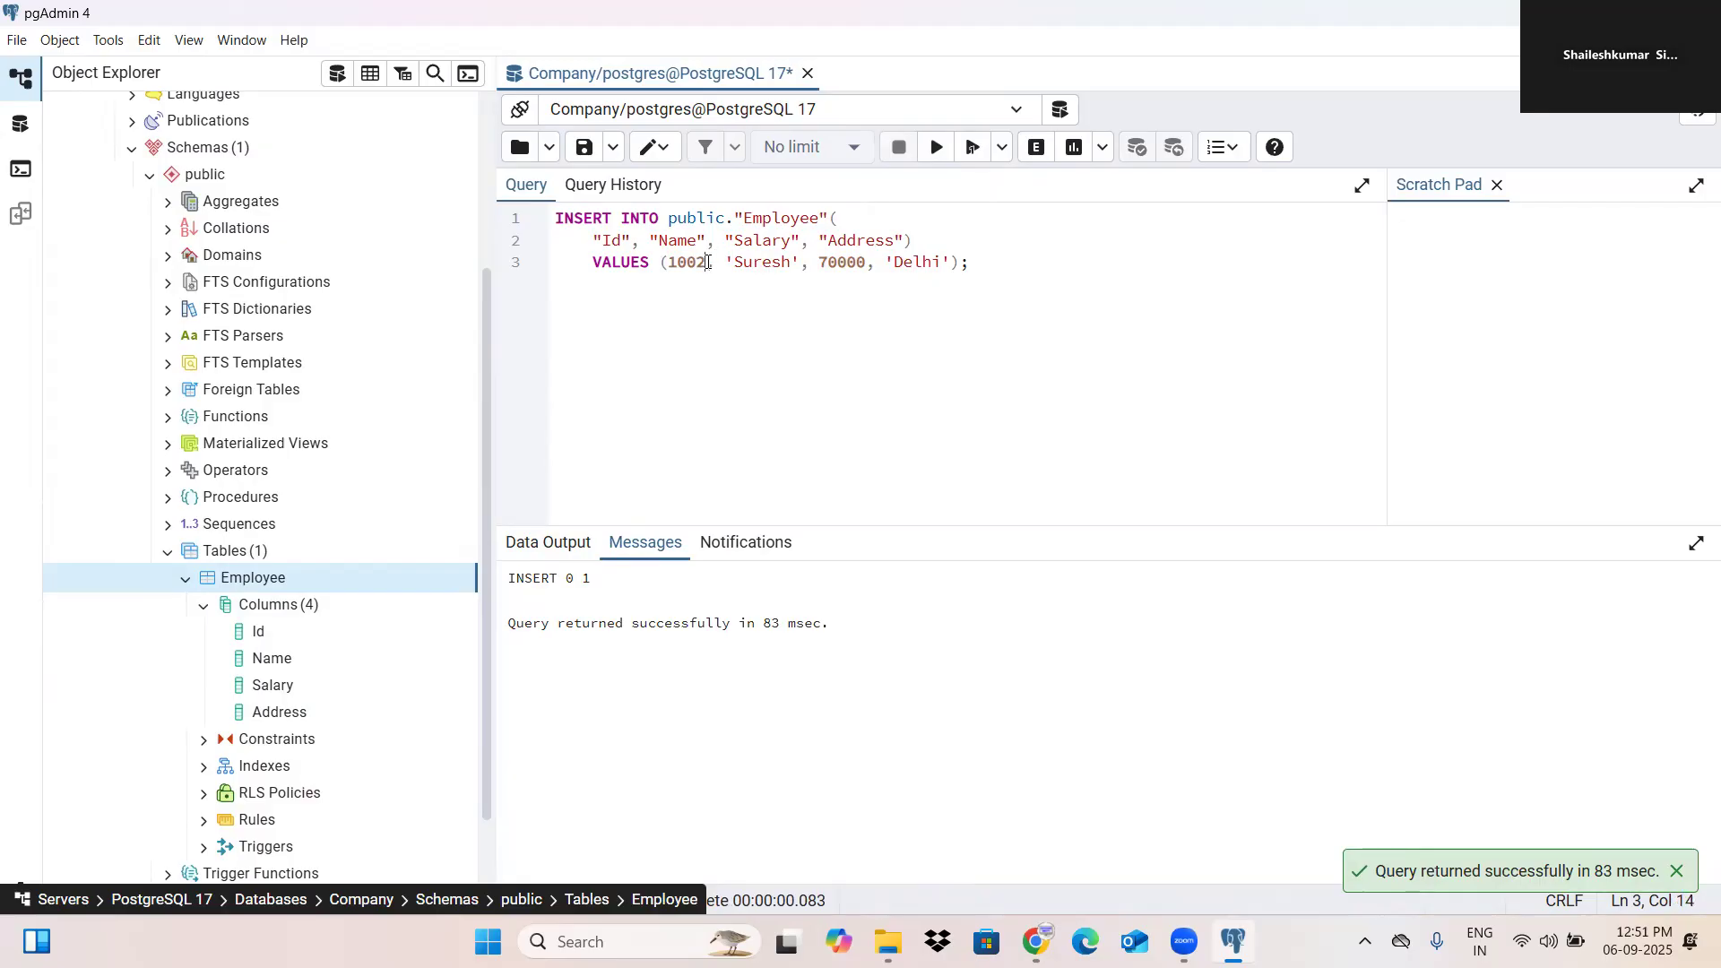
key("BackSpace")
type("3")
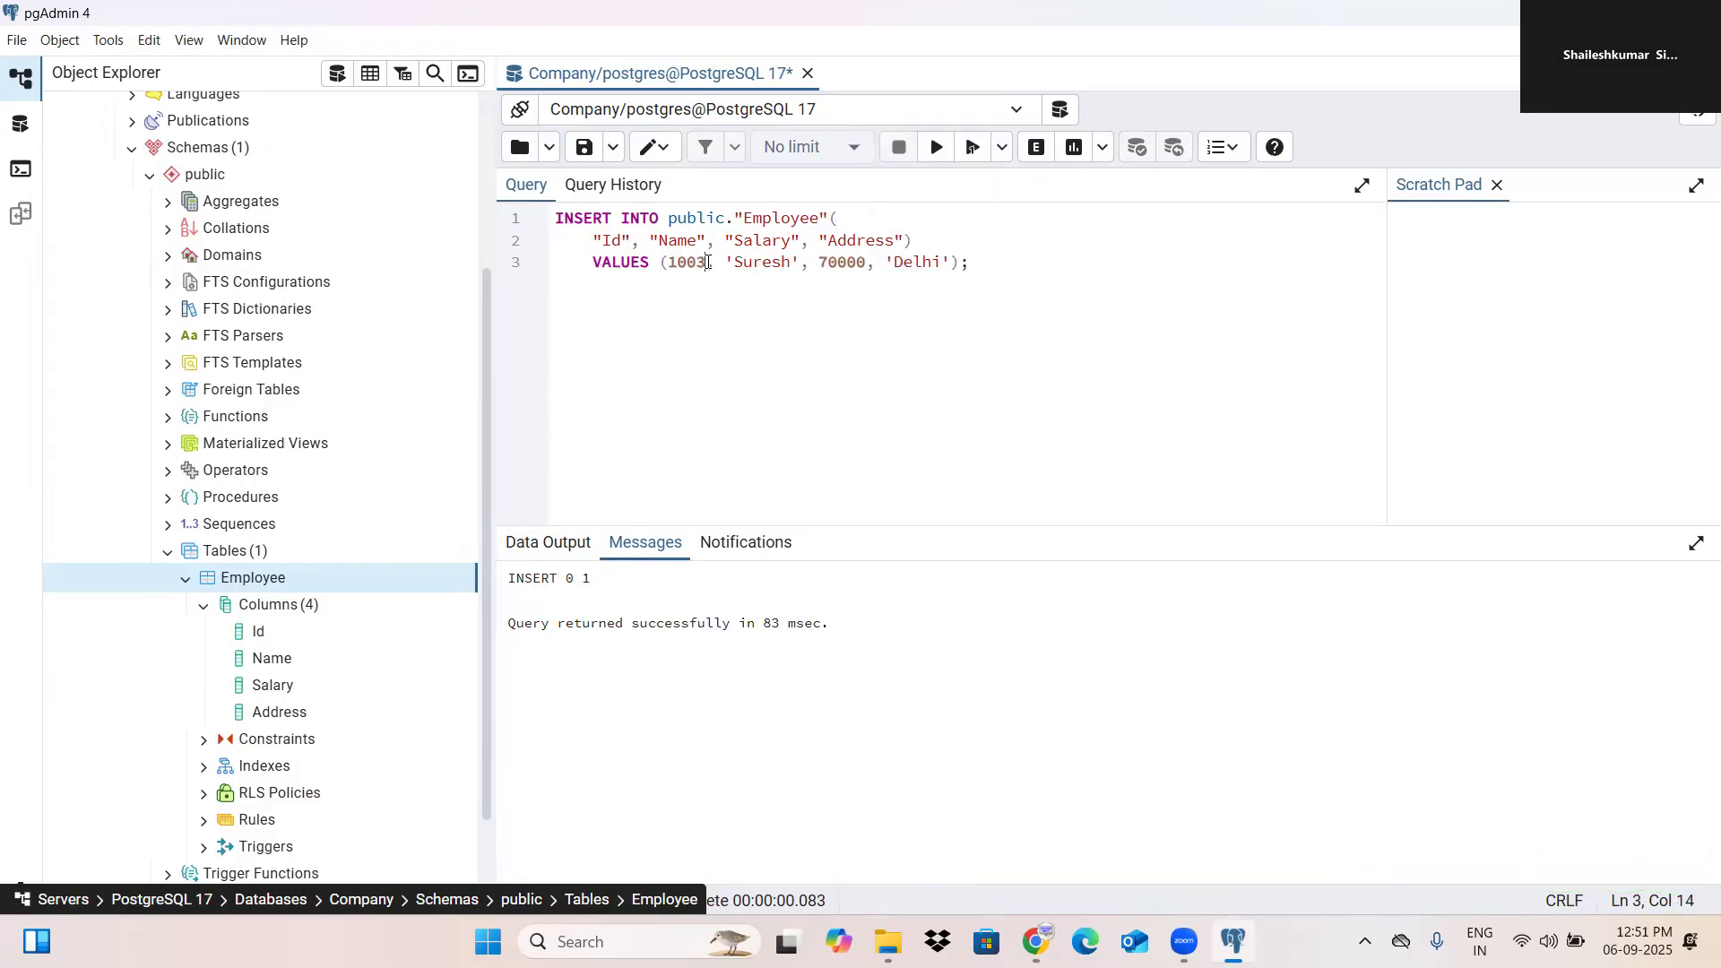
double_click(757, 265)
type("Pritesh")
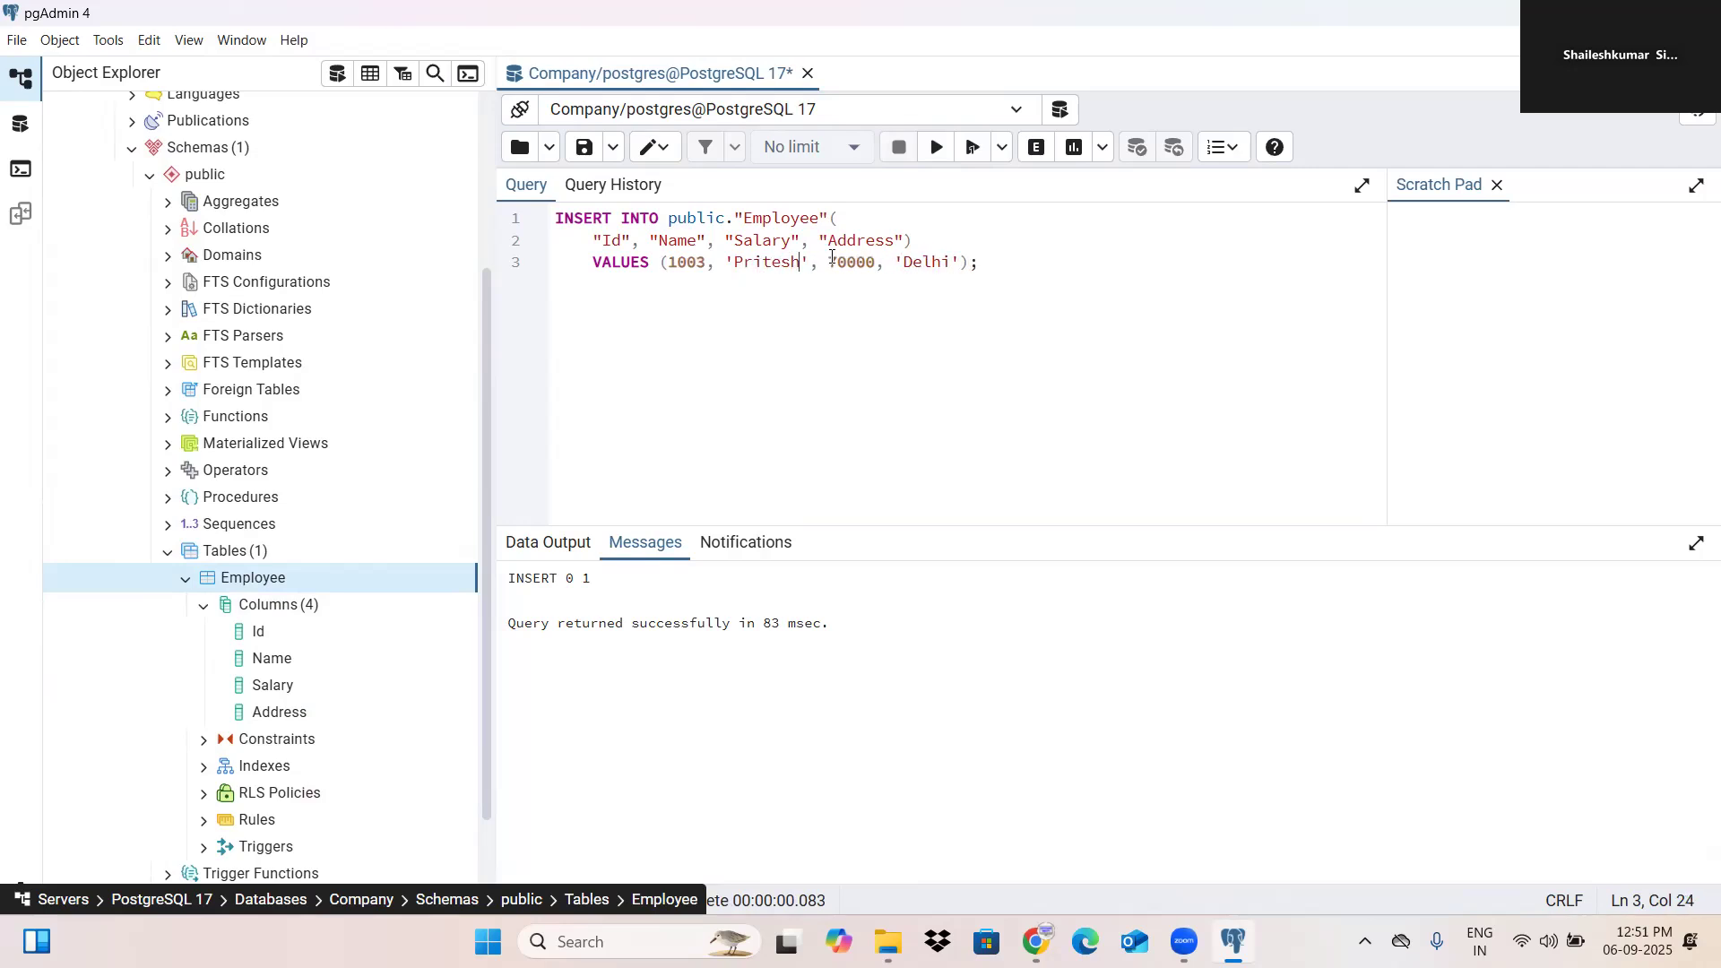
key("BackSpace")
type("9")
double_click(918, 261)
type("Pune")
left_click(939, 149)
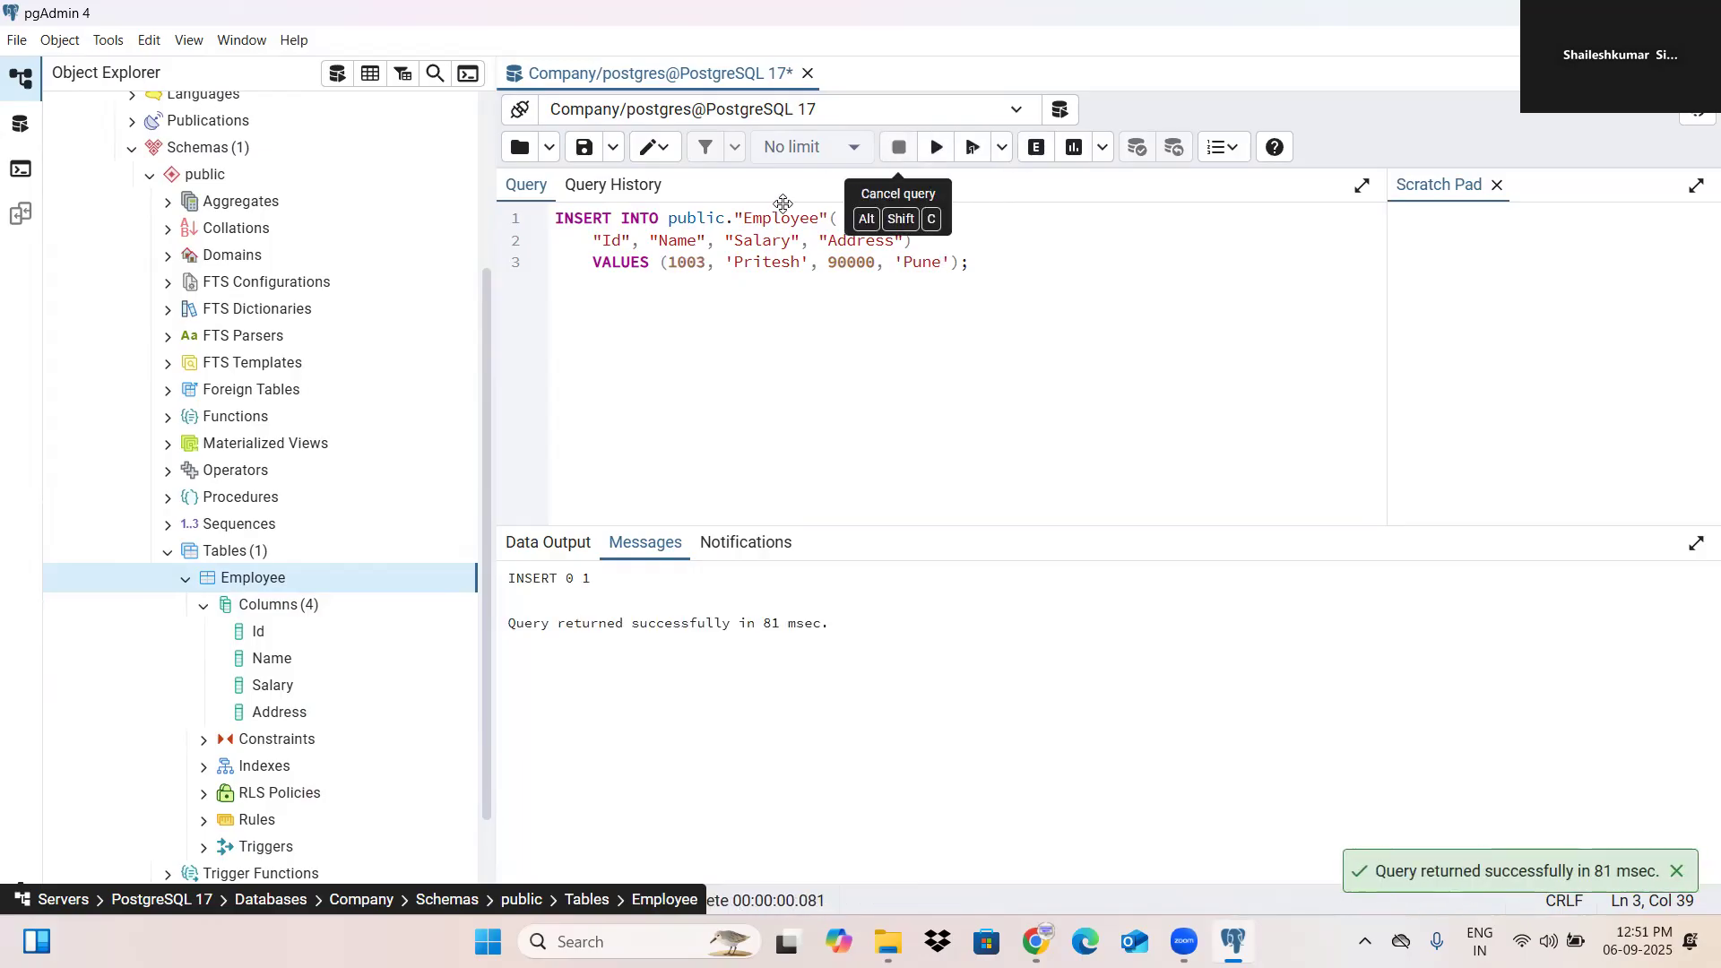
Step: Insert a fourth Employee record with Id 1004, the employee's name, salary 95000 and address 'Ahmedabad'
left_click(707, 266)
key("BackSpace")
type("4")
double_click(745, 269)
type("Mahesh")
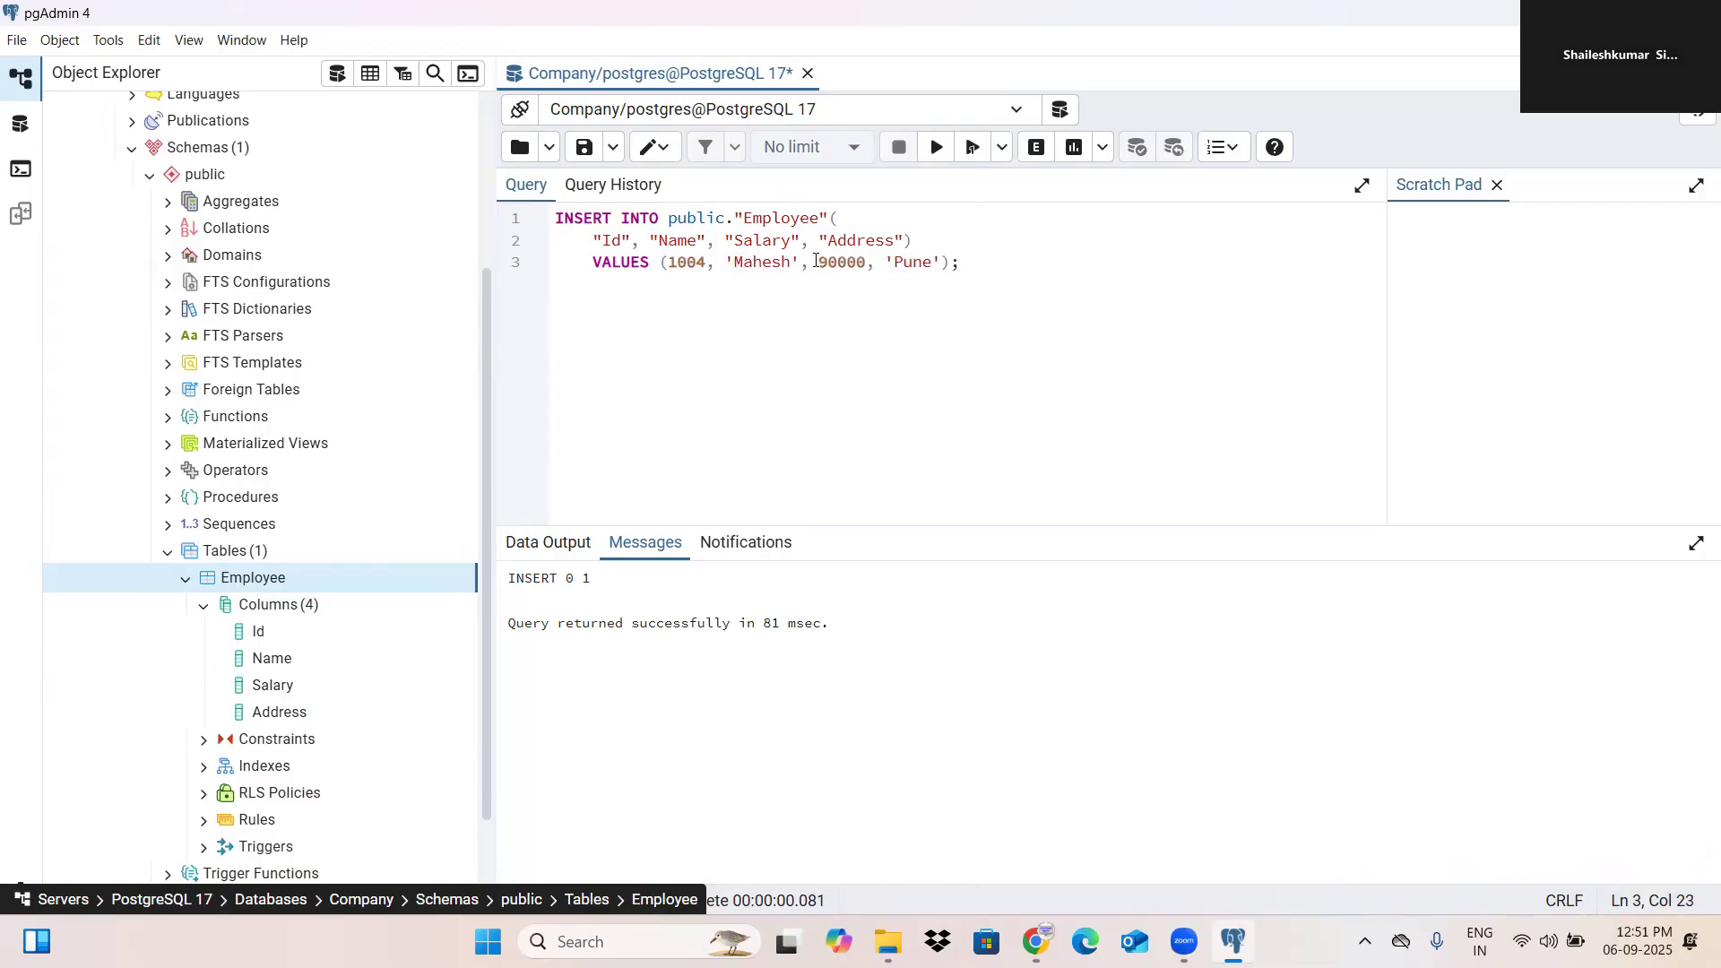
key("Delete")
type("5")
double_click(908, 265)
type("Ahmedabad")
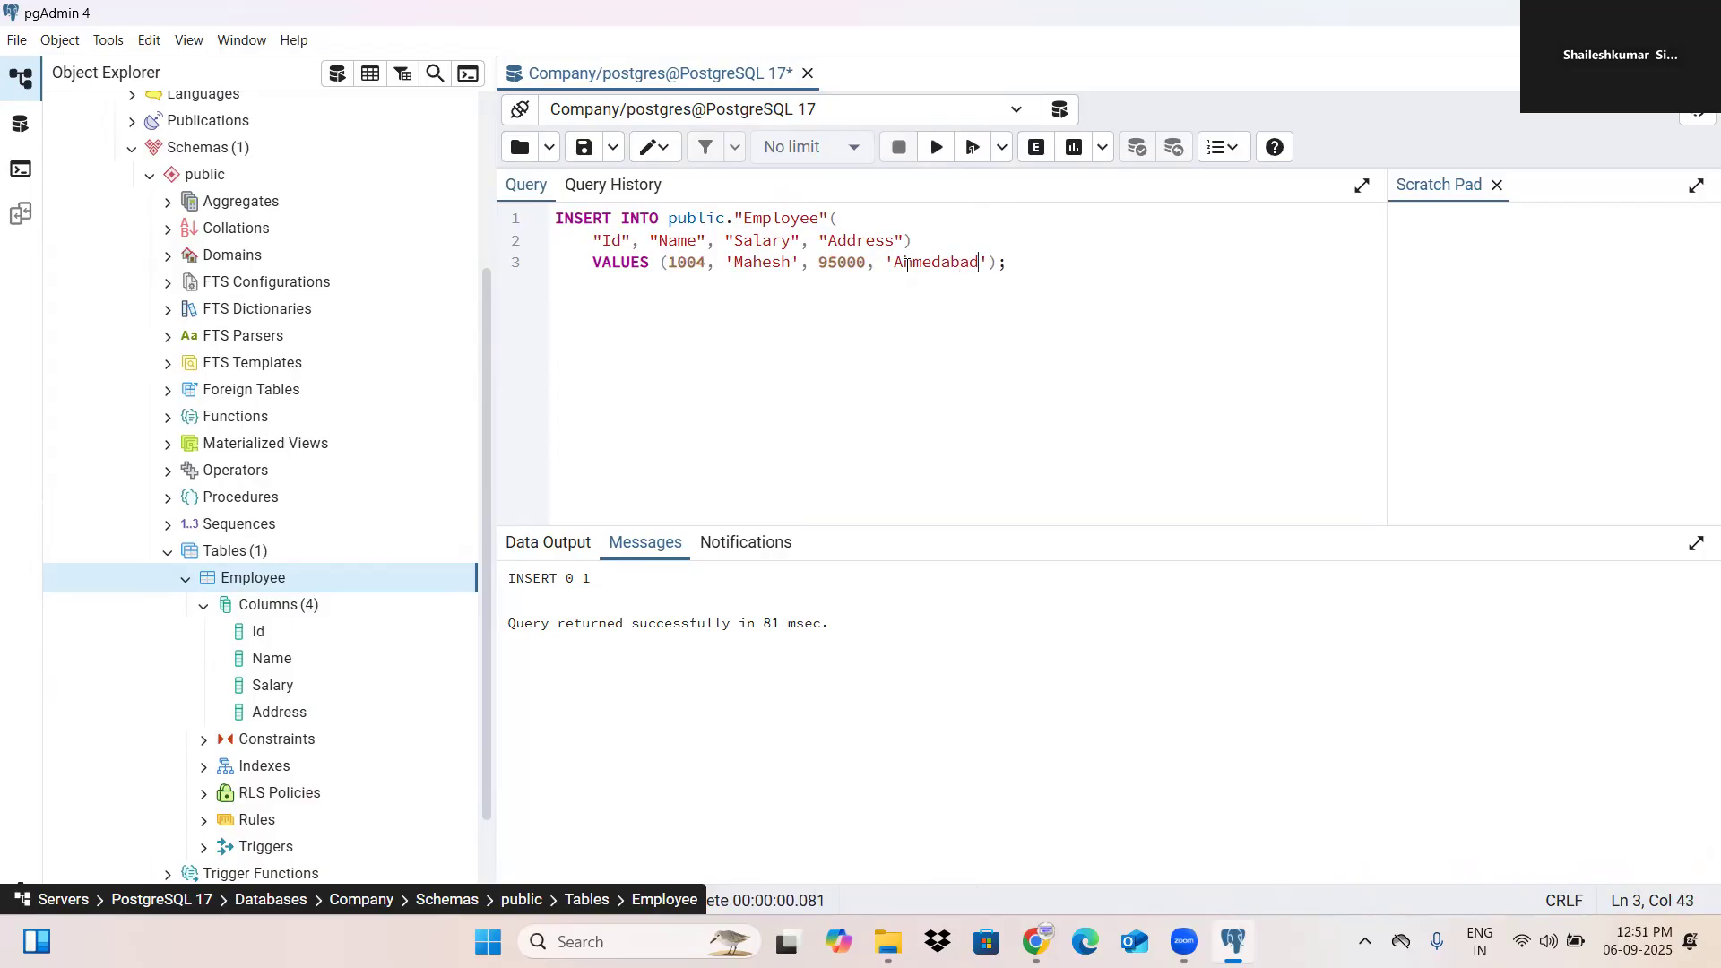
left_click(937, 149)
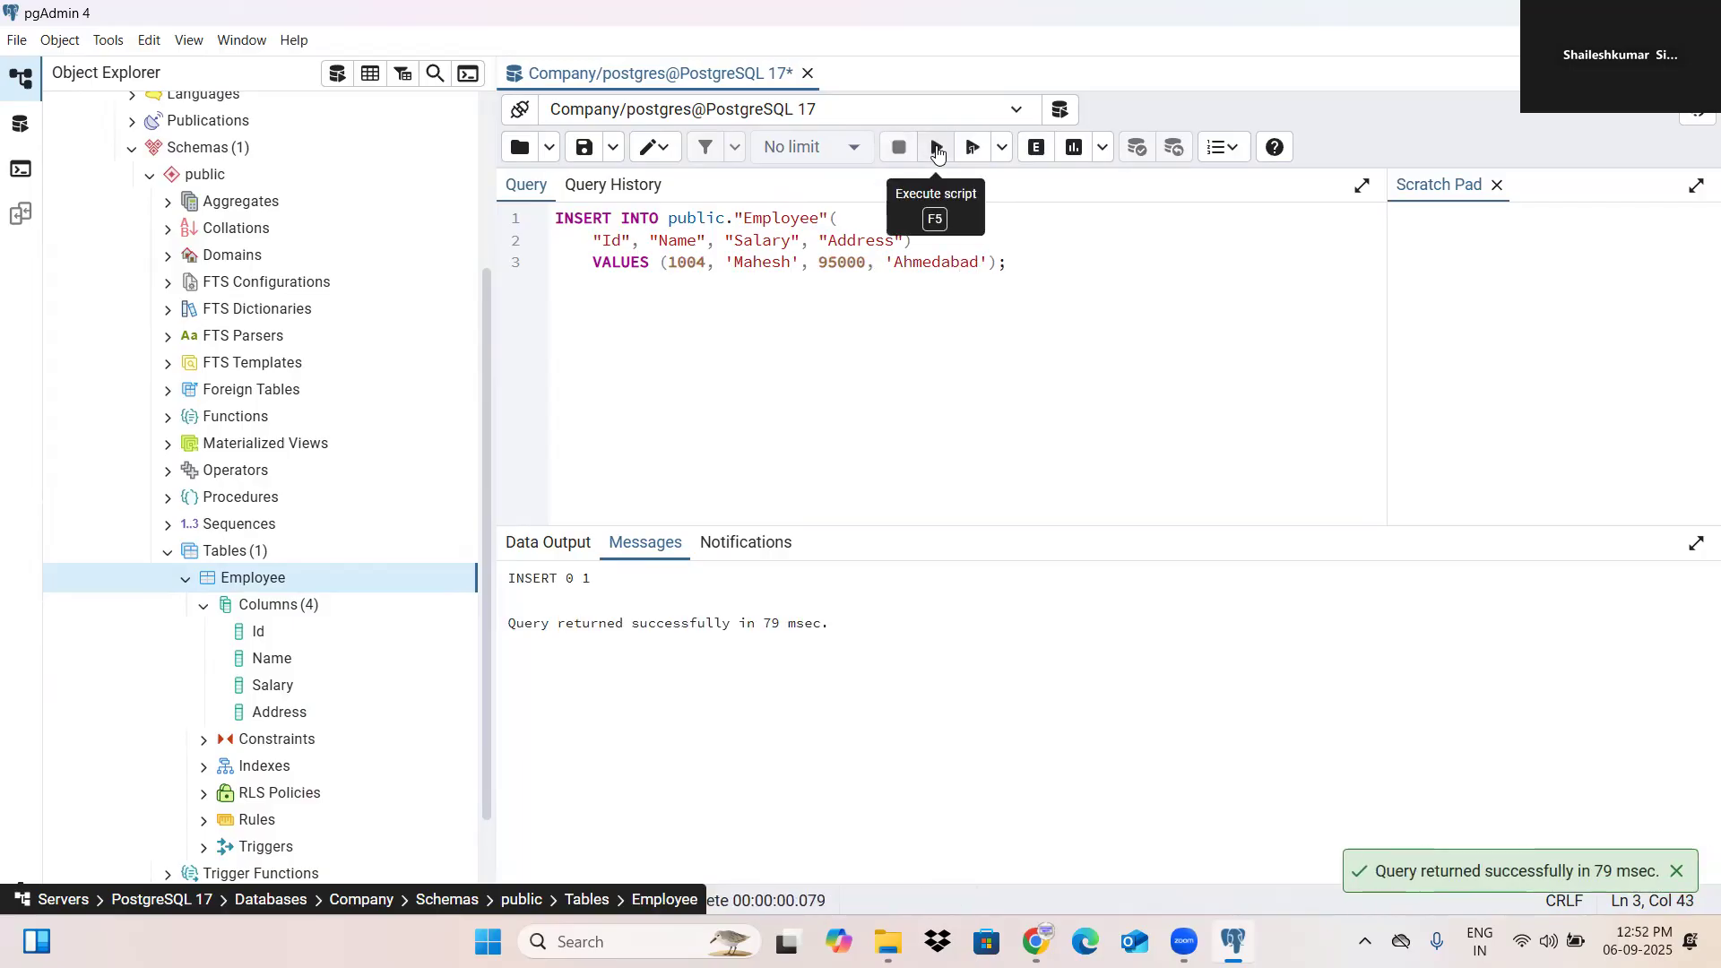
Step: Generate a SELECT script for all columns of the Employee table and execute it
right_click(345, 590)
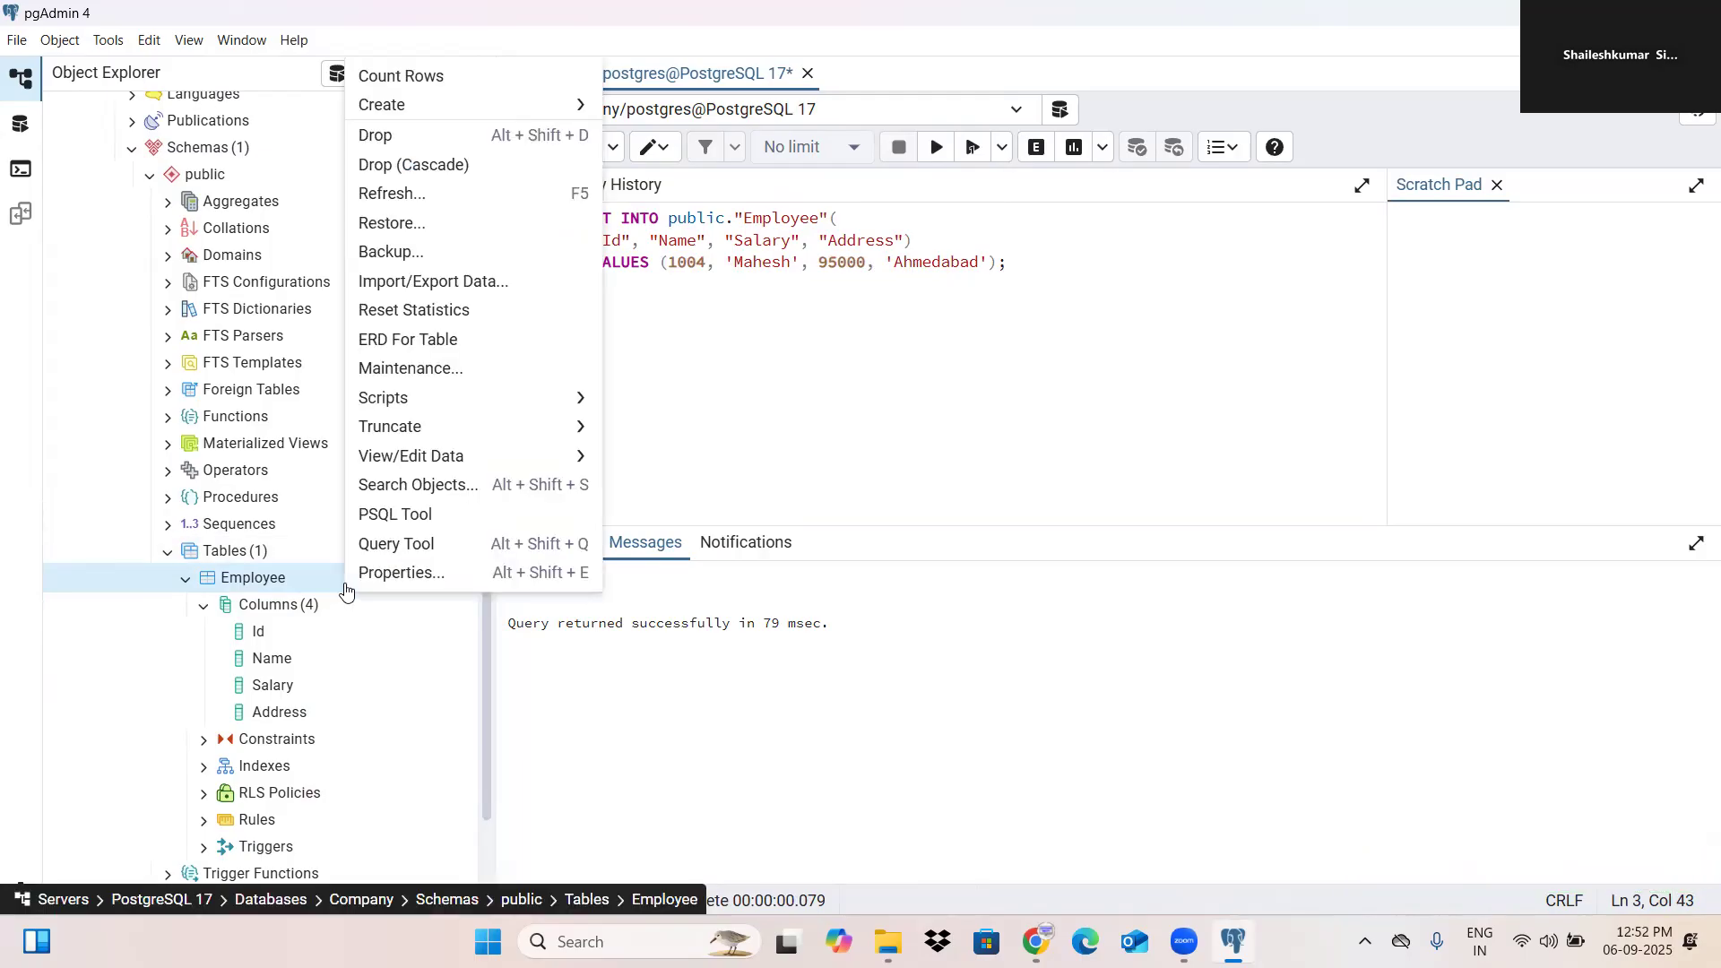
mouse_move(453, 402)
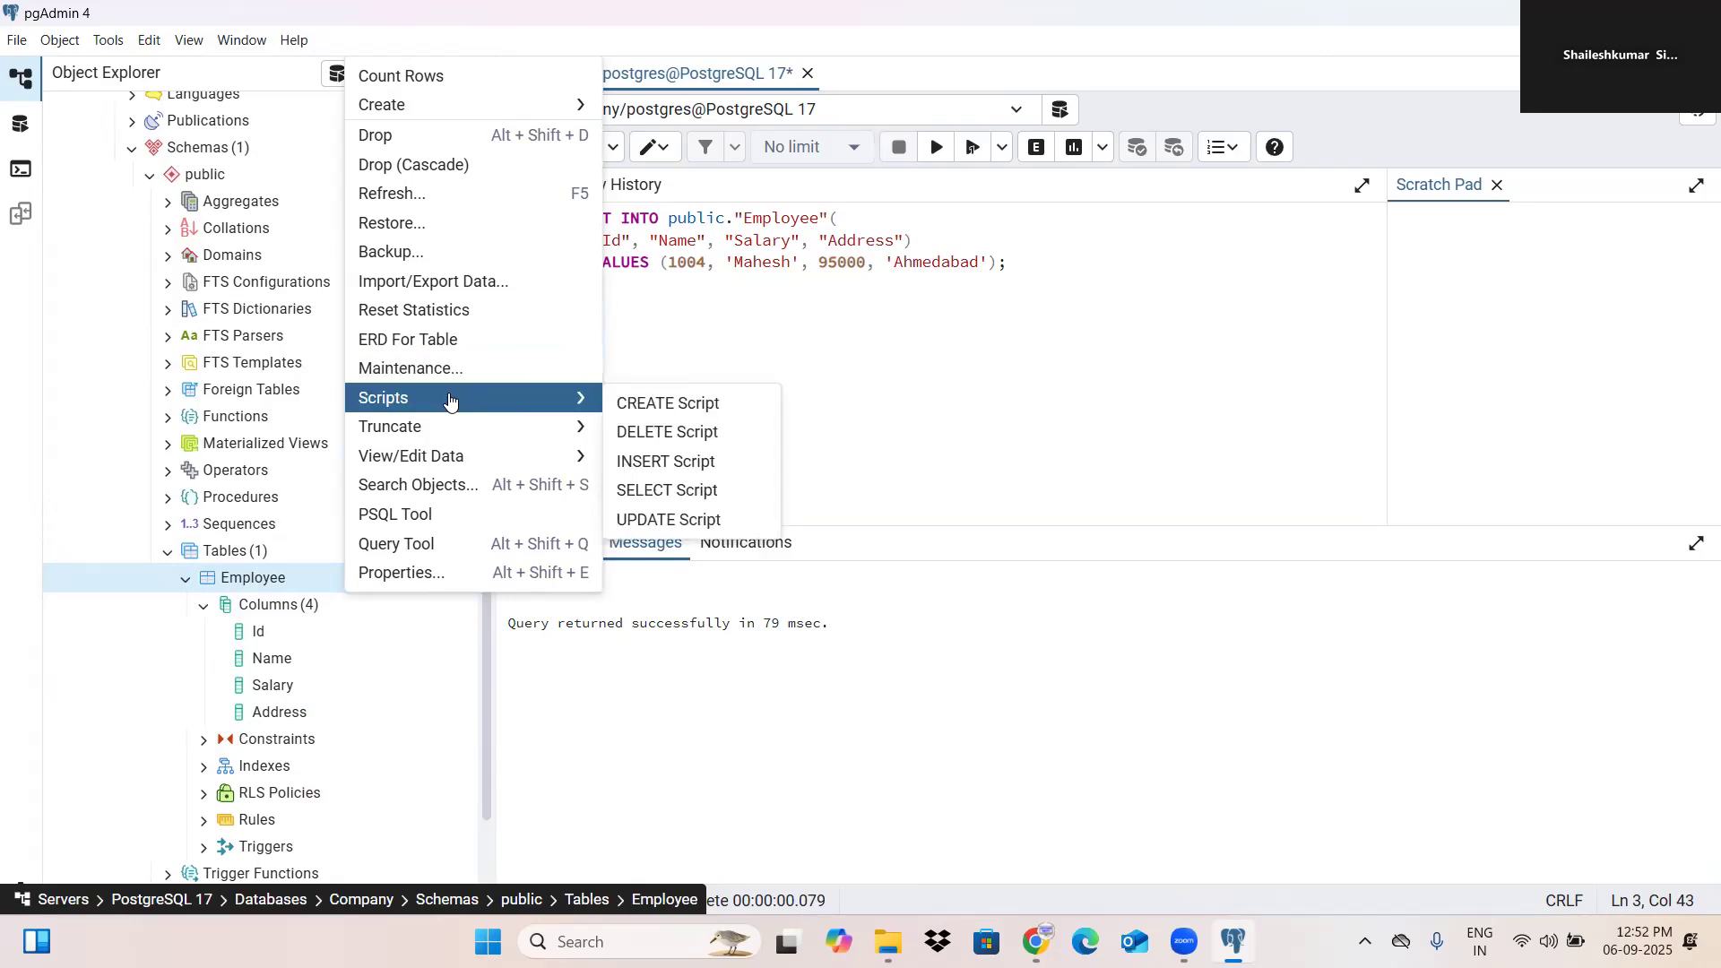
left_click(649, 491)
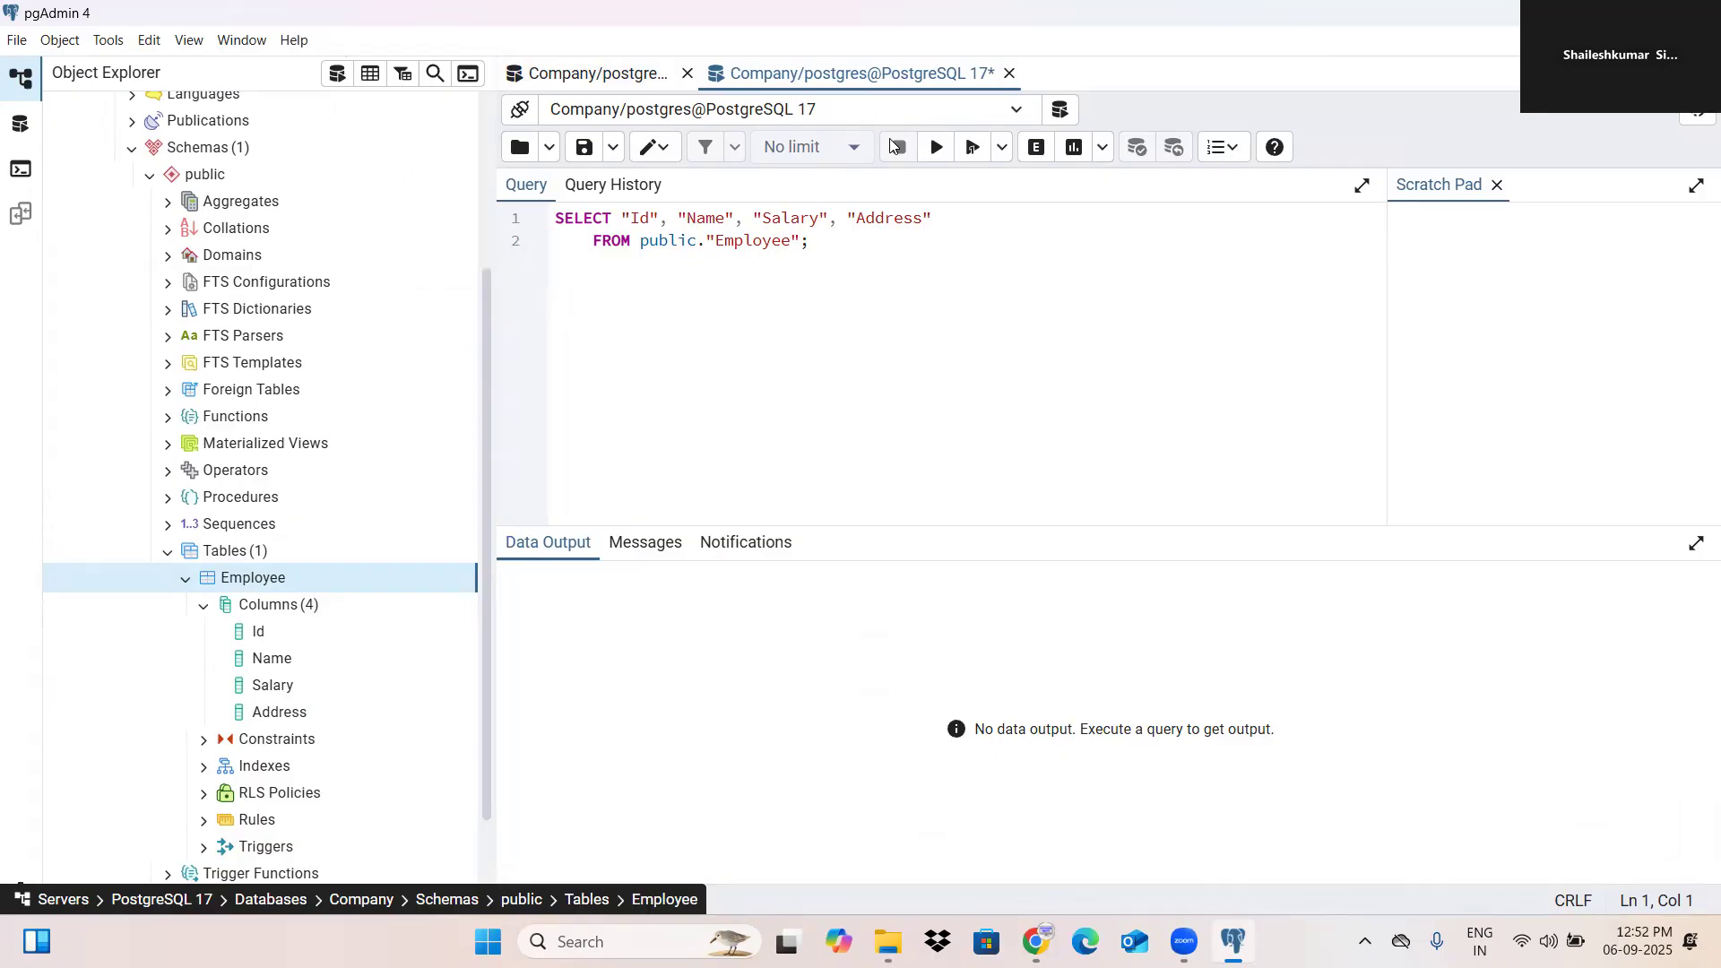
left_click(938, 145)
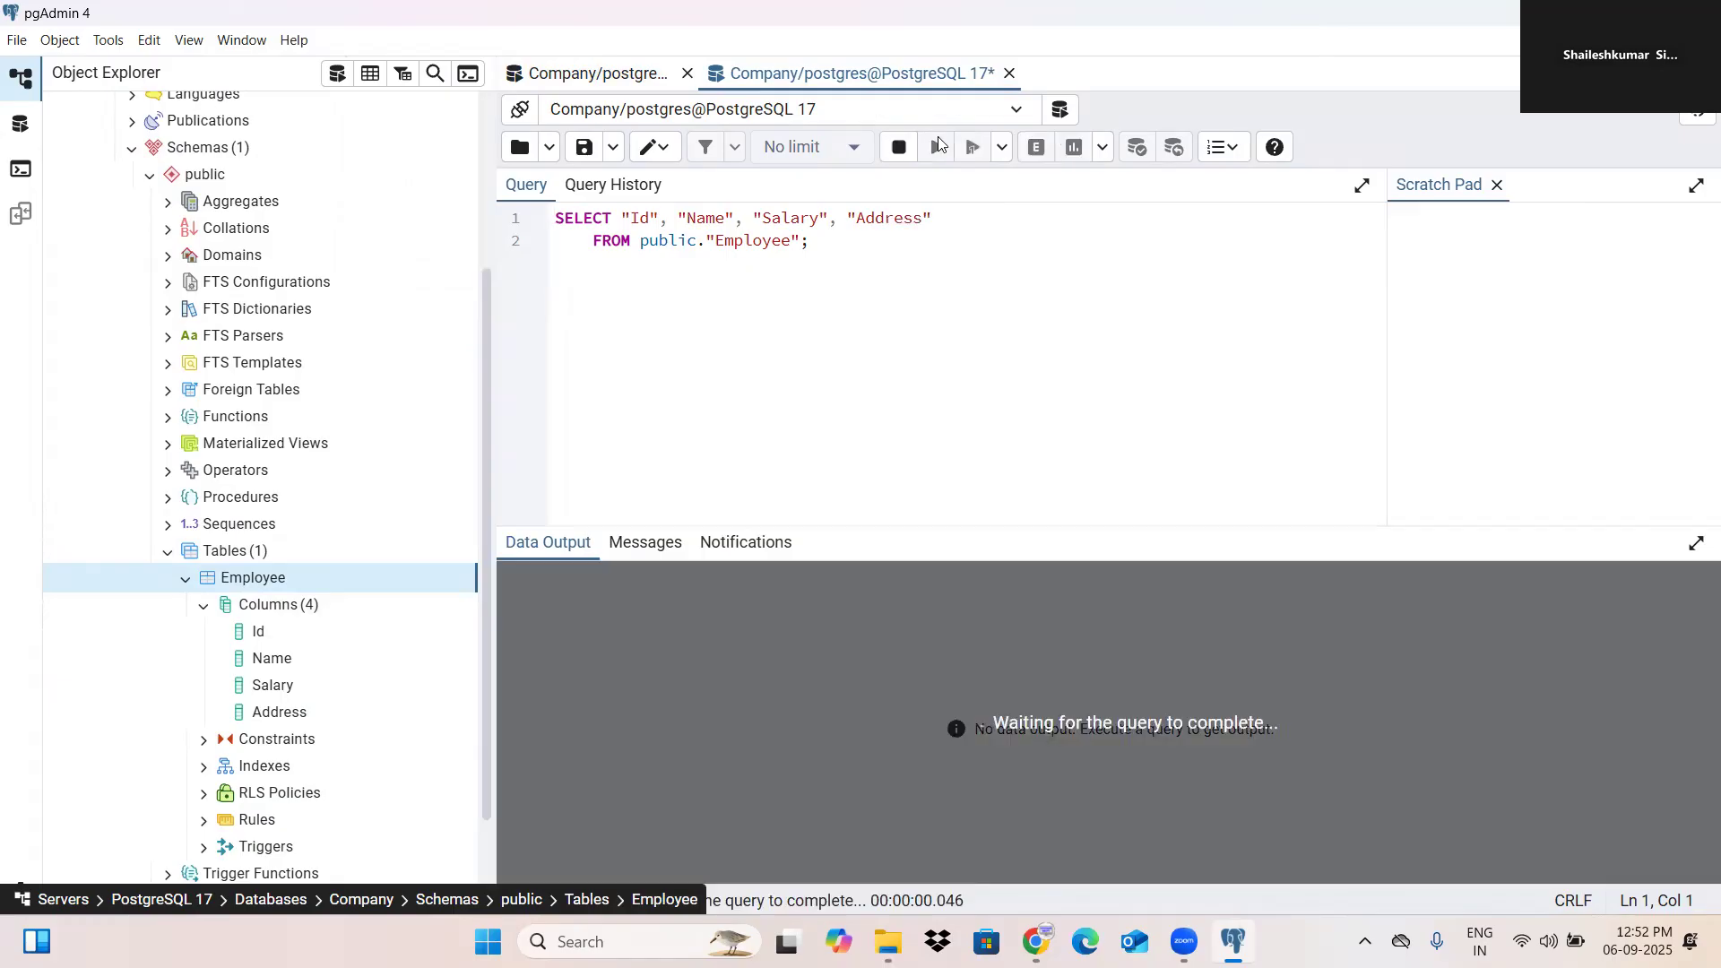